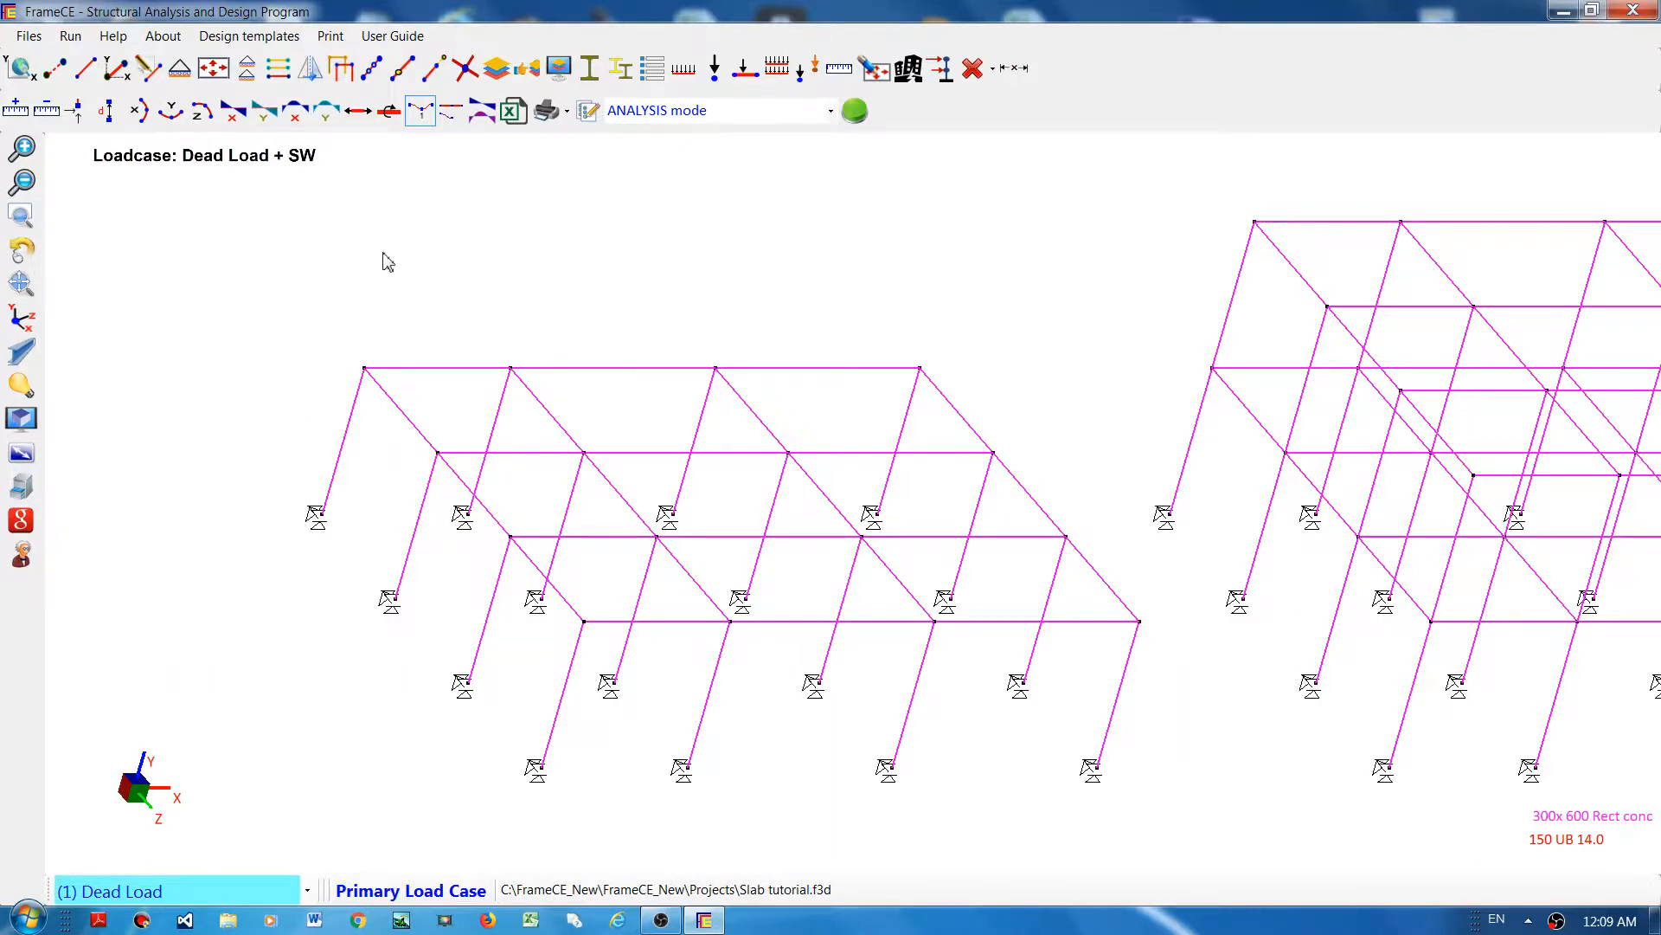
Step: Create a 150 mm thick 2-way slab with 10 kPa dead load pressure in the back-right floor bay of the first frame
click(214, 69)
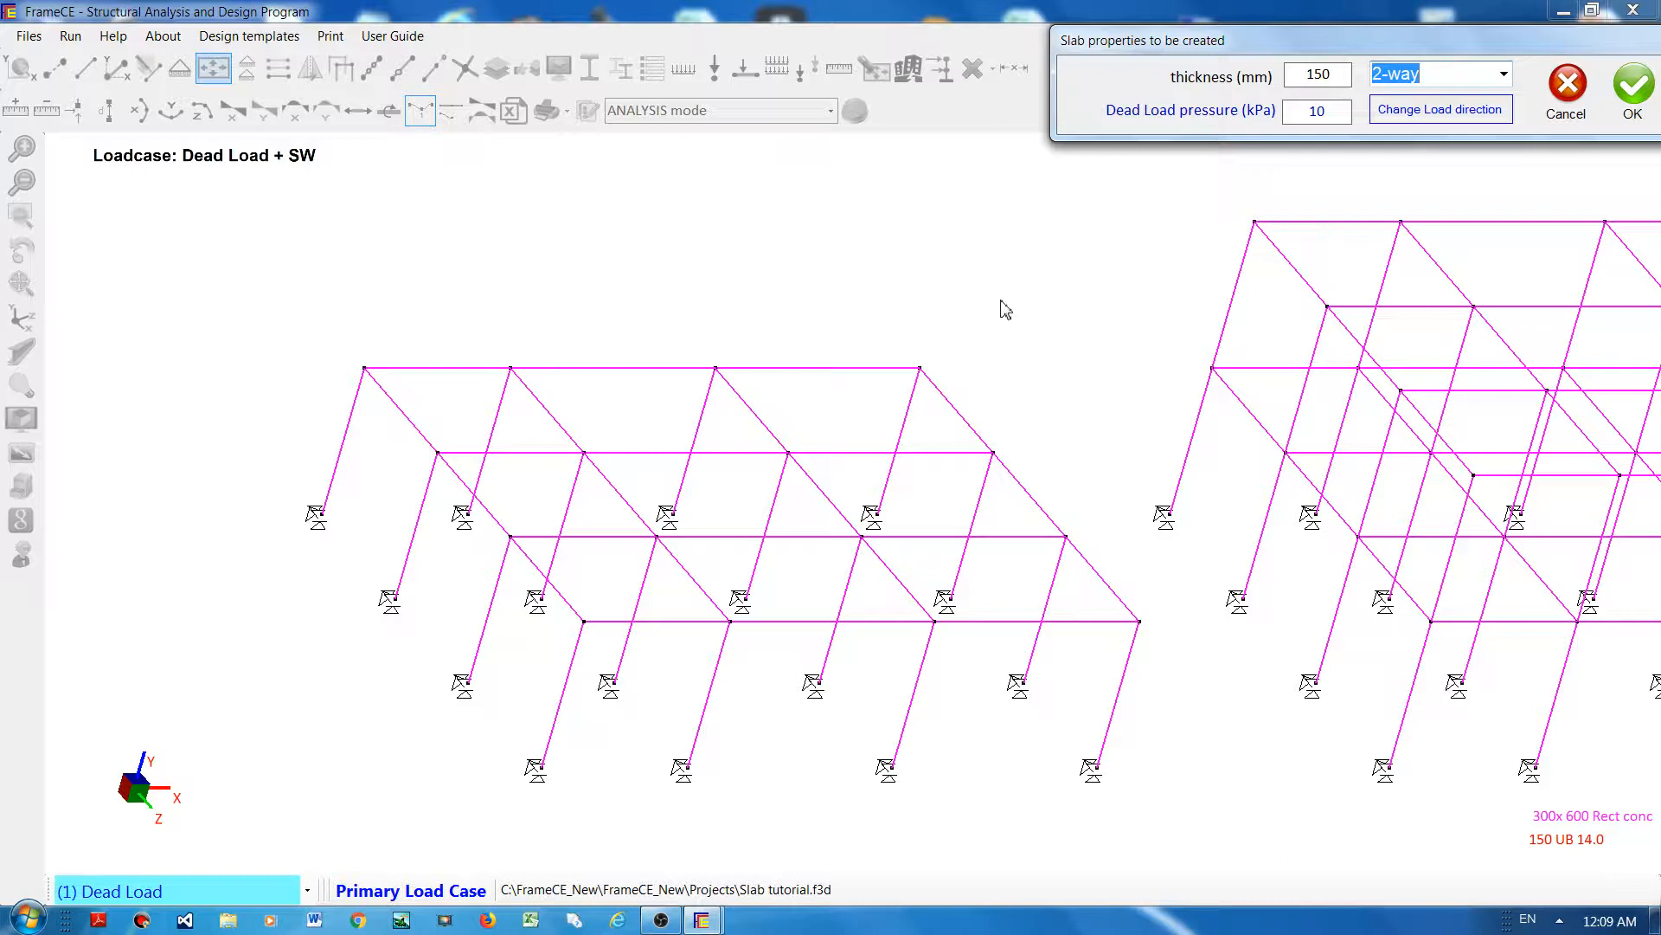
click(1342, 78)
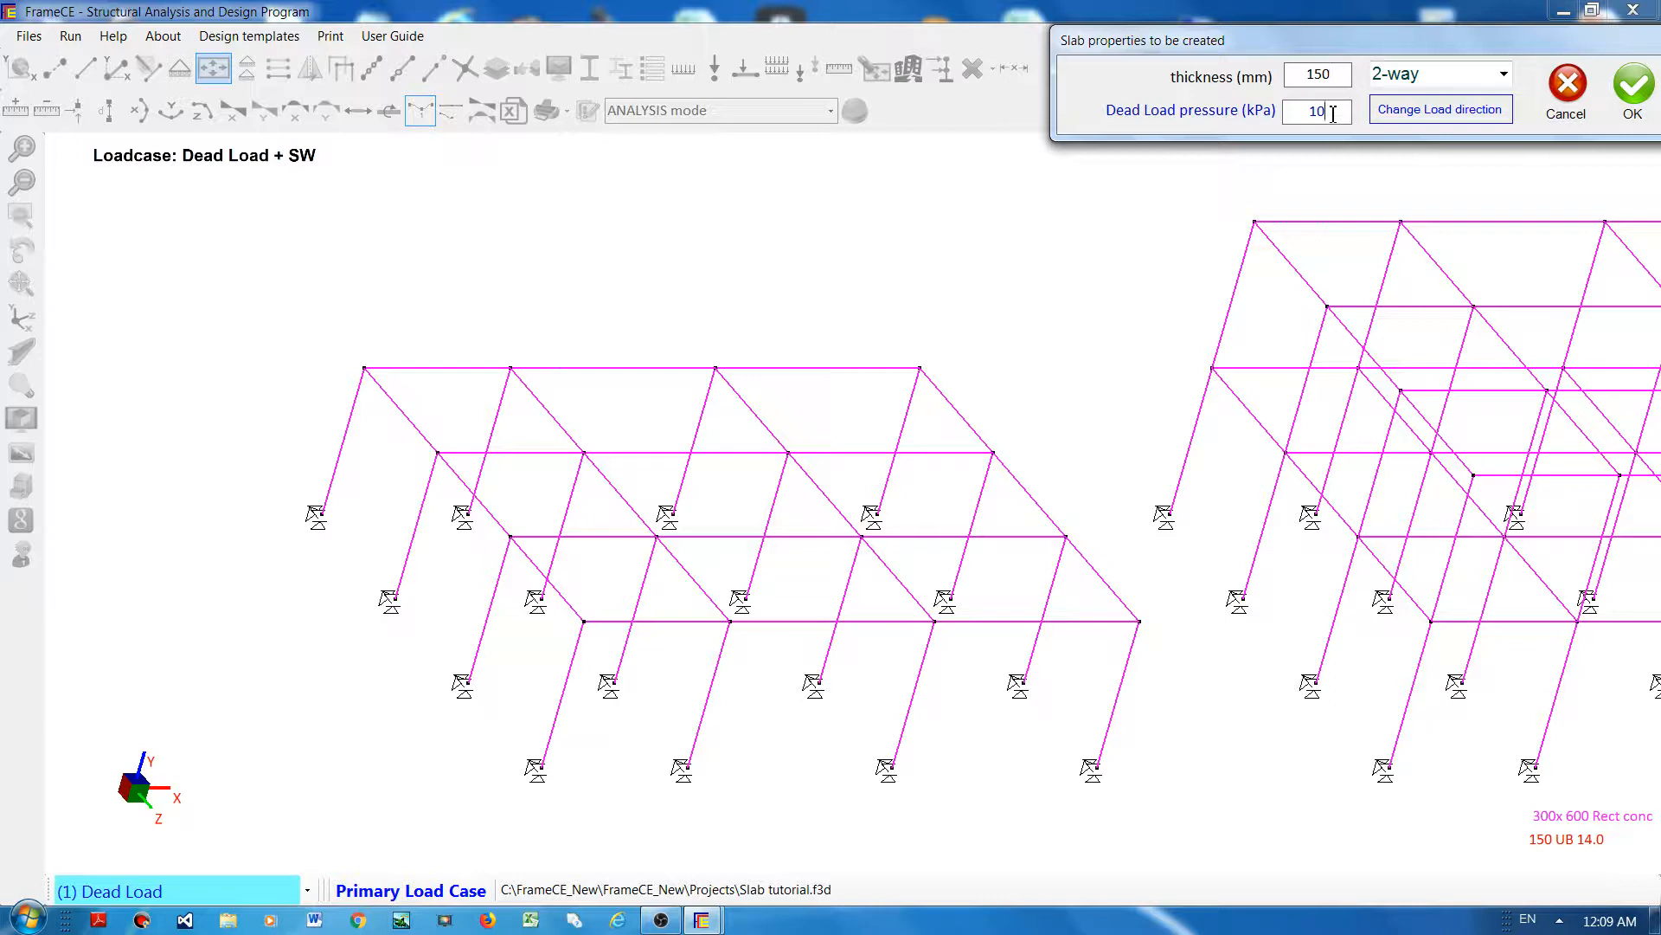
click(1506, 73)
click(1482, 32)
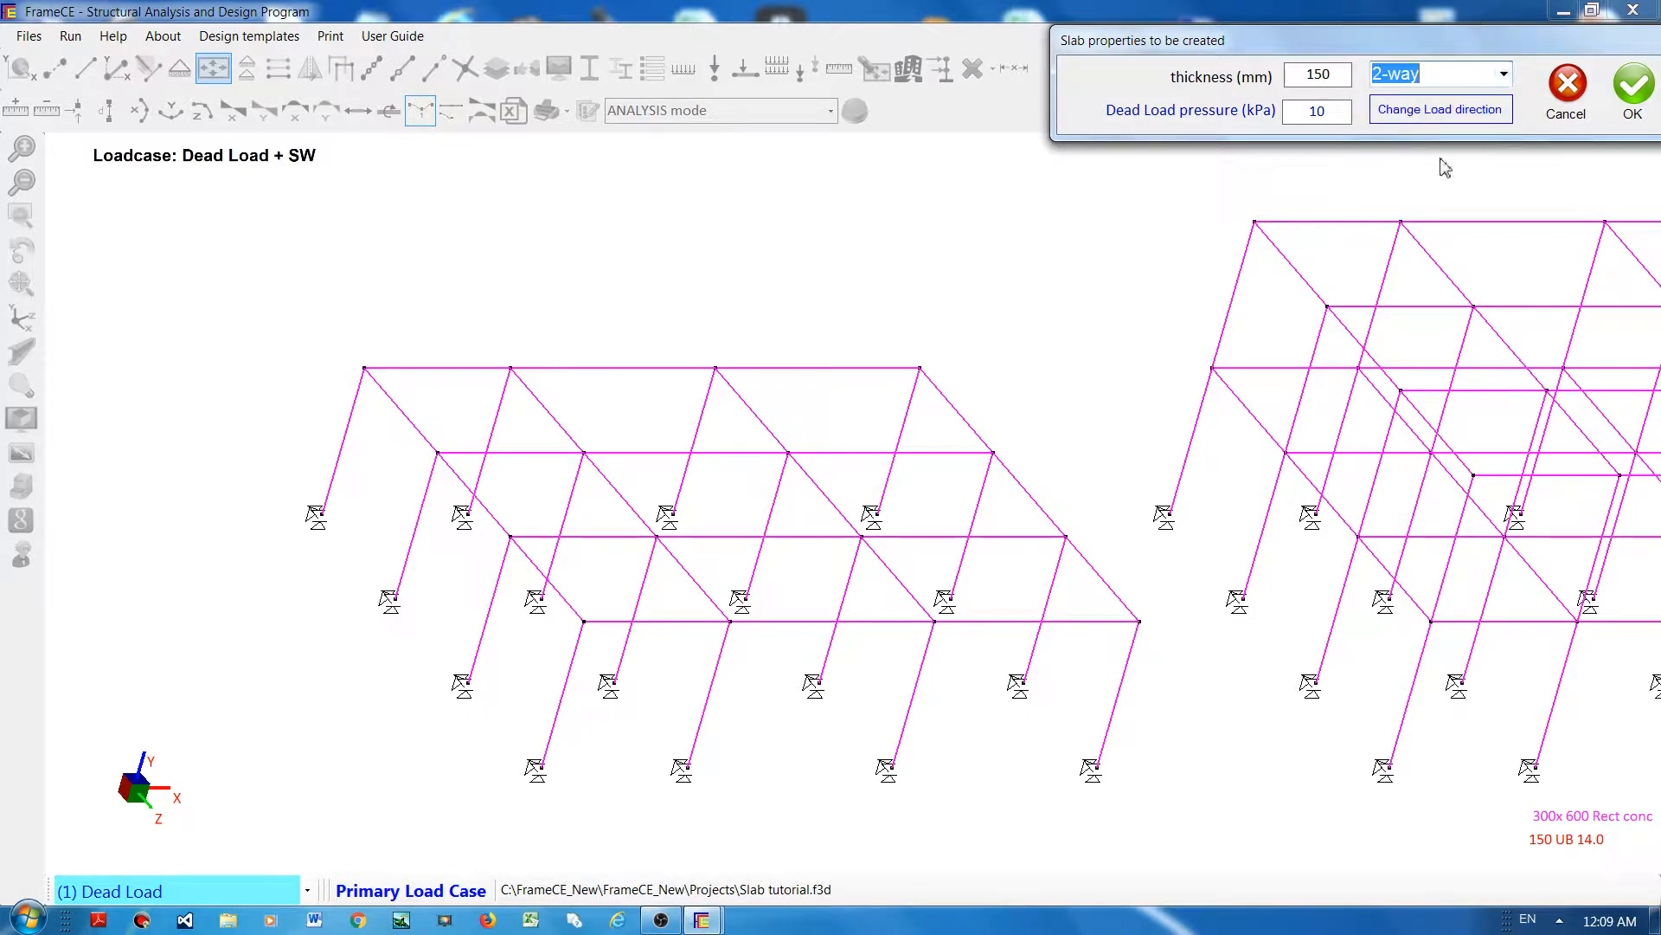
click(1459, 74)
click(629, 419)
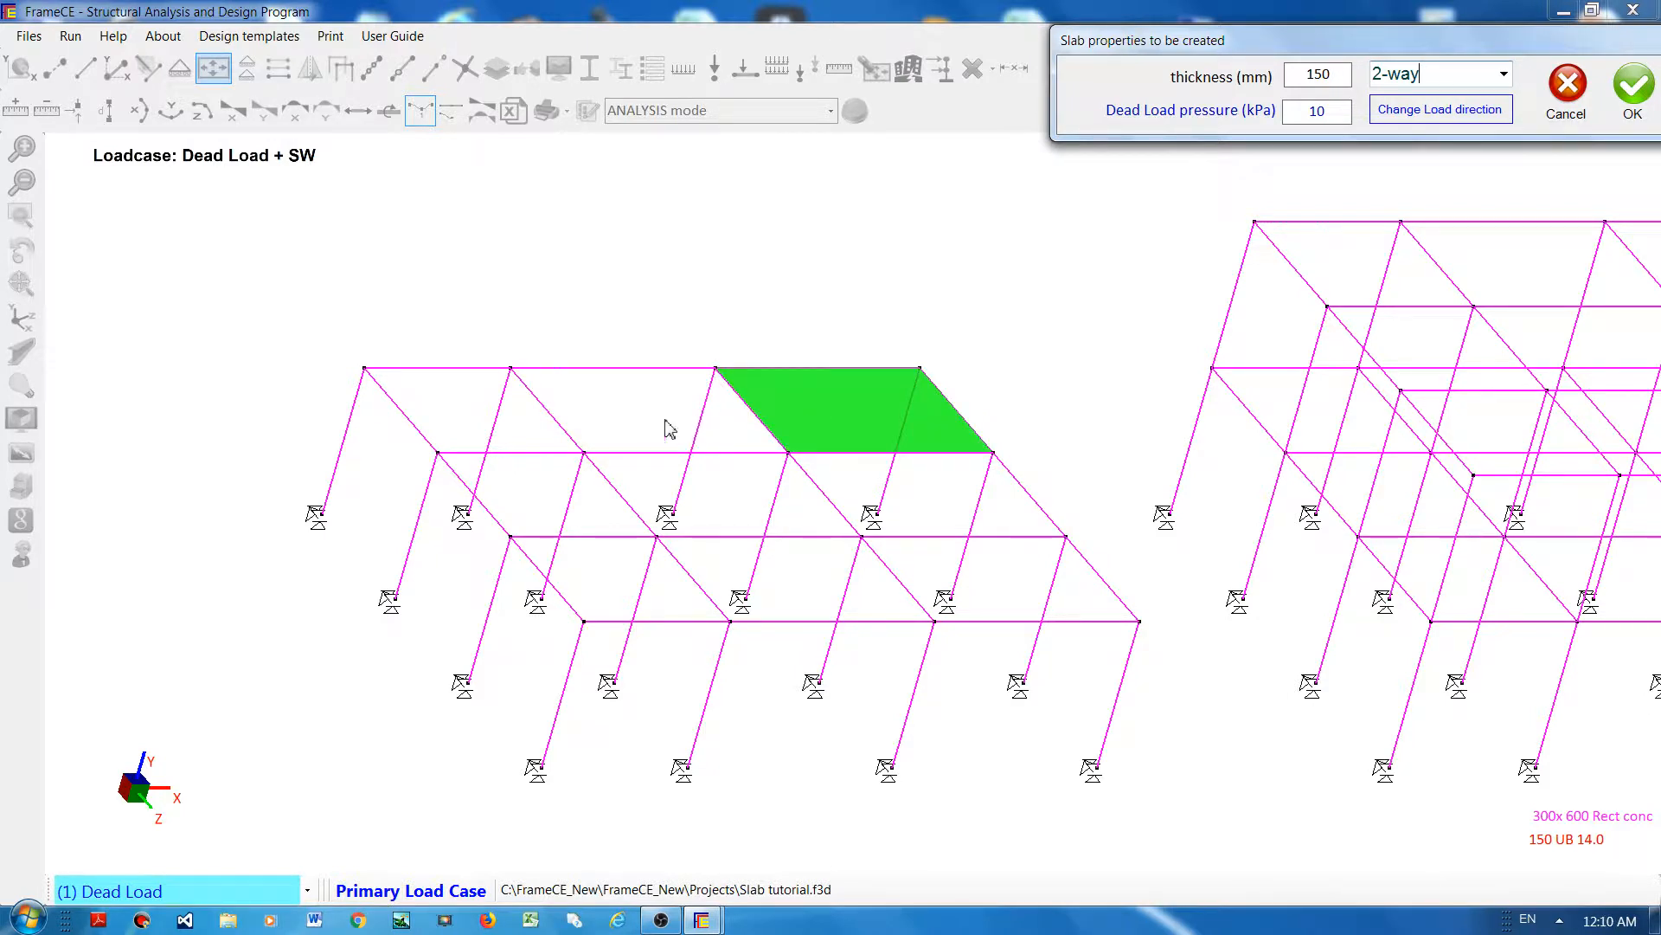
click(444, 432)
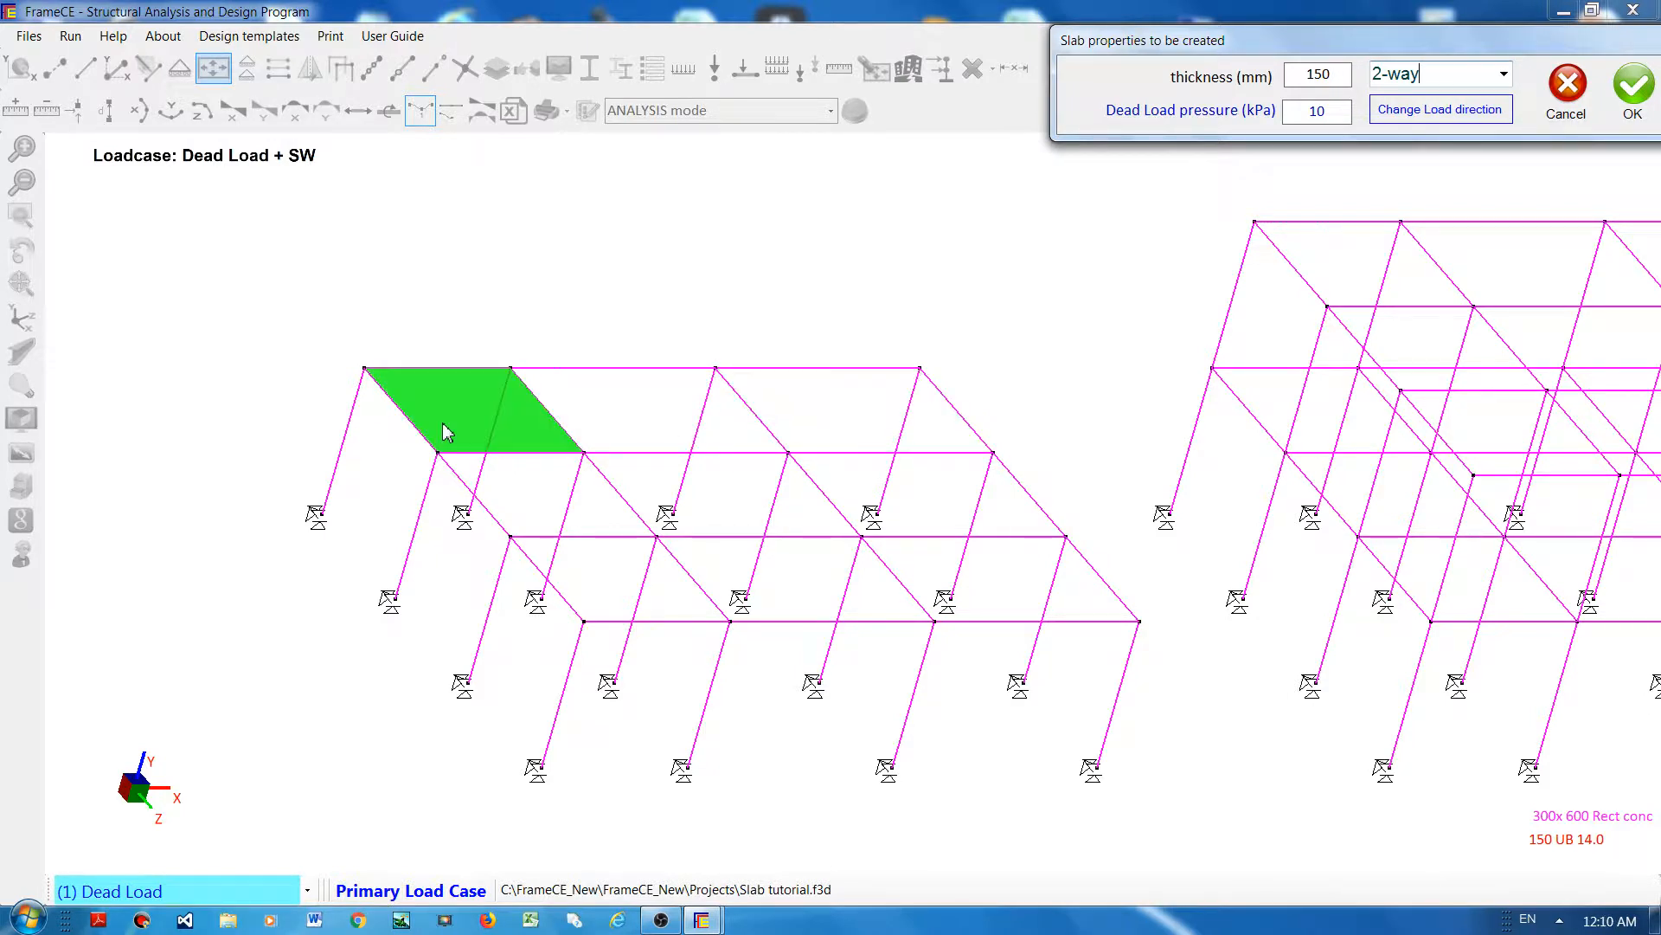
click(854, 422)
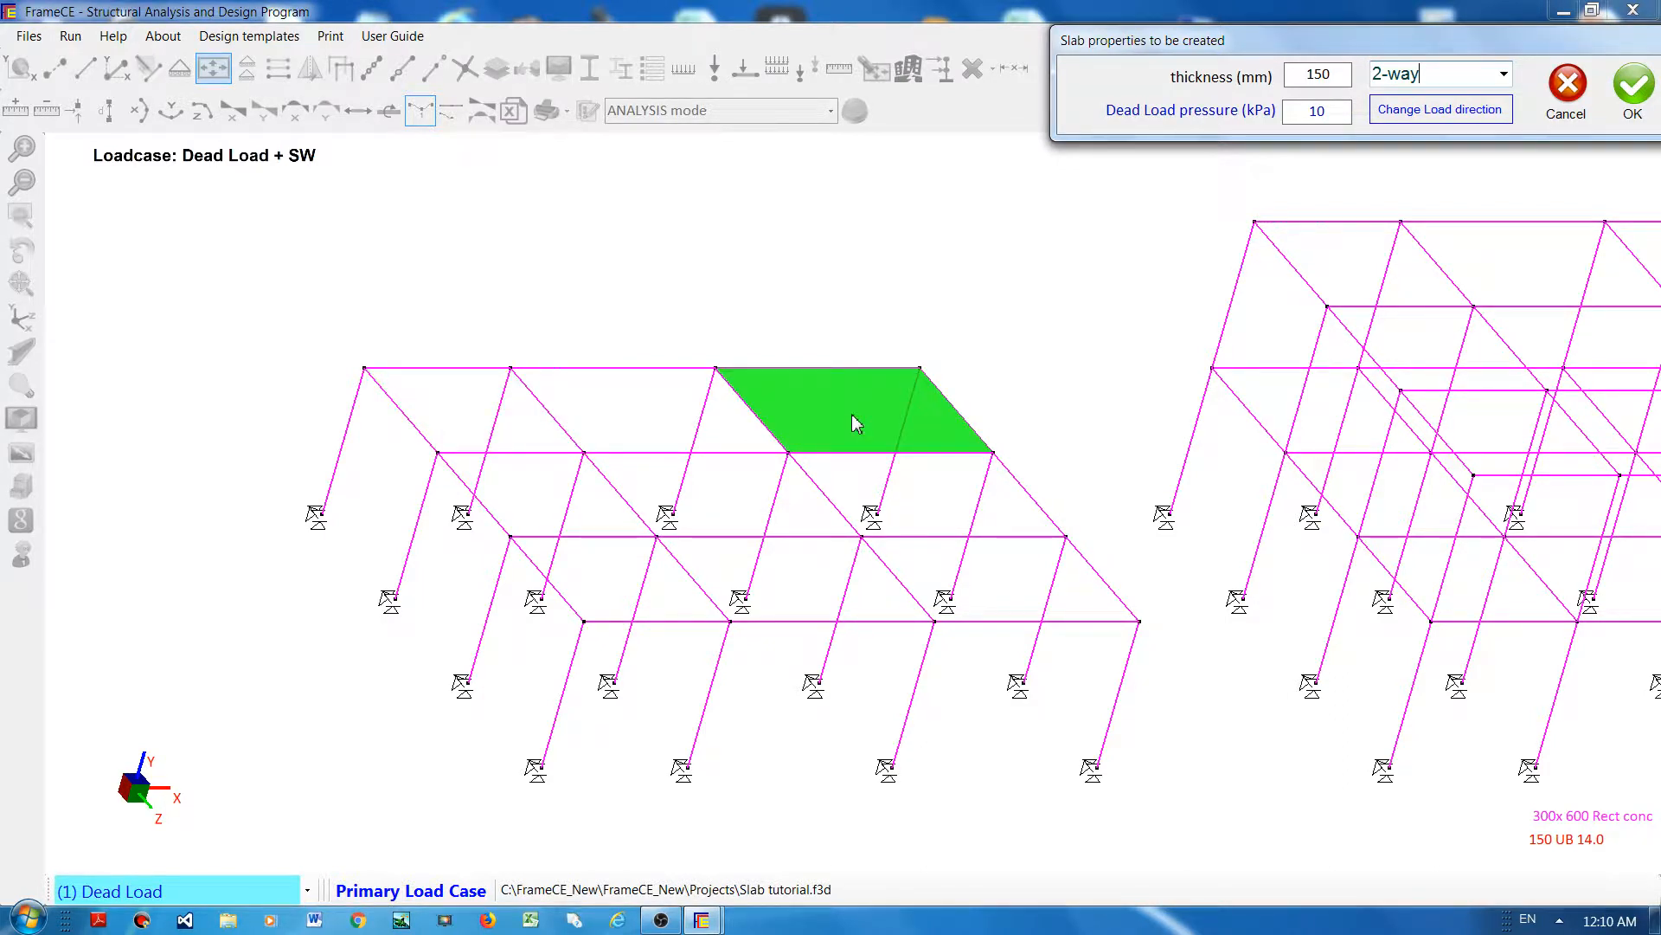
click(692, 425)
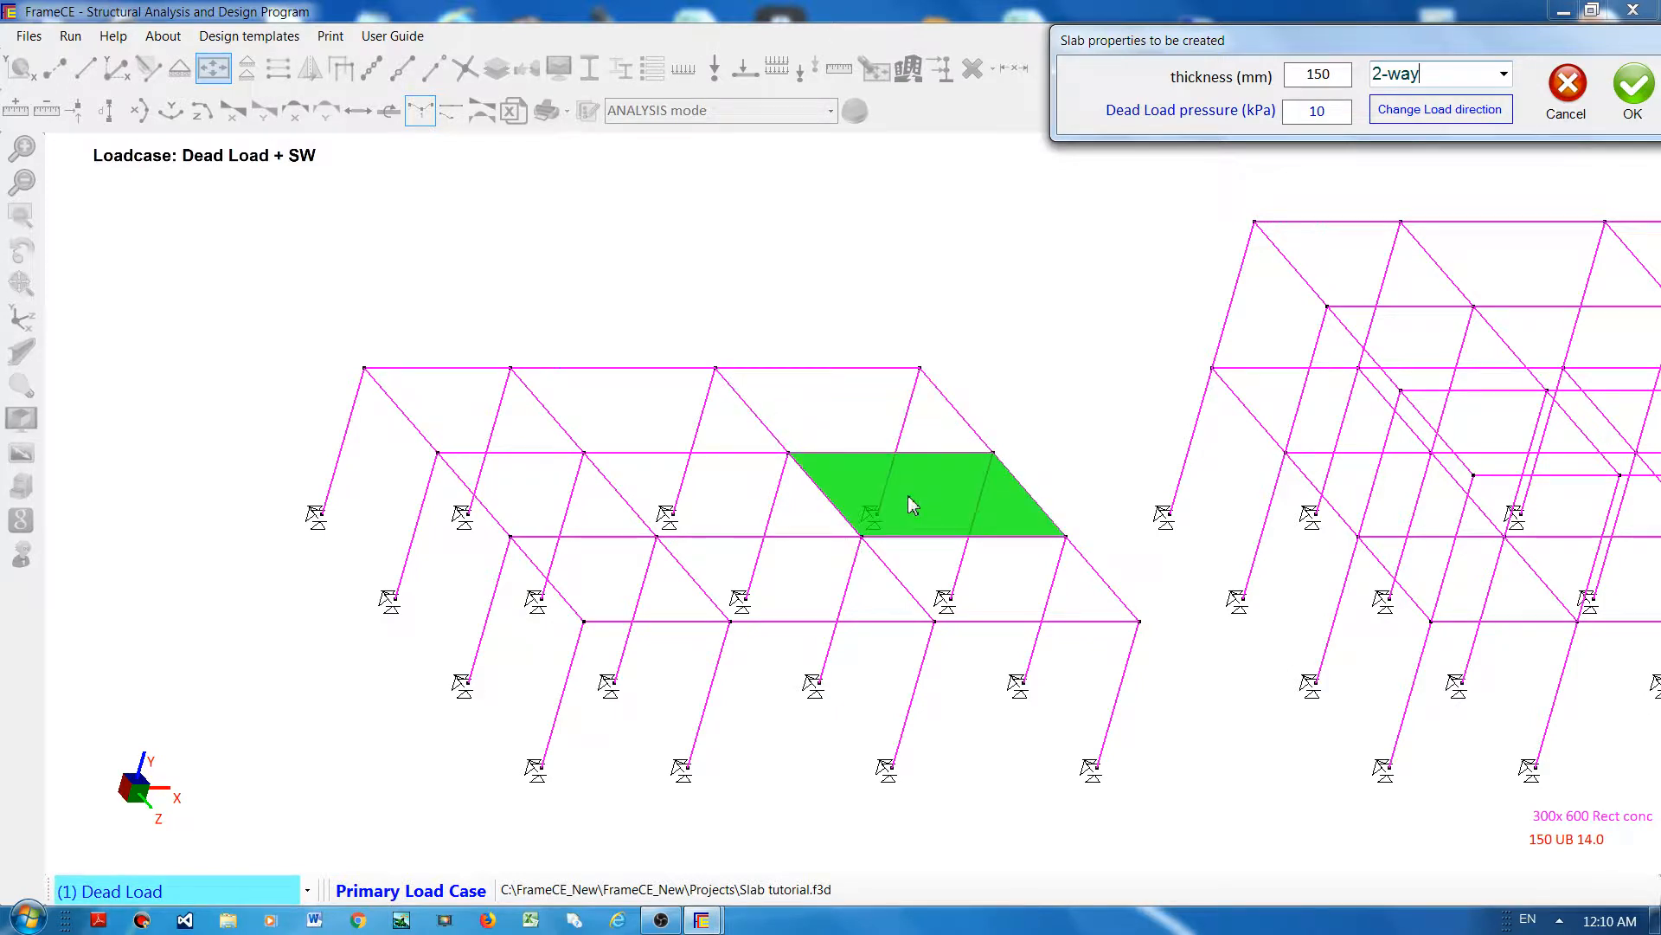
click(837, 400)
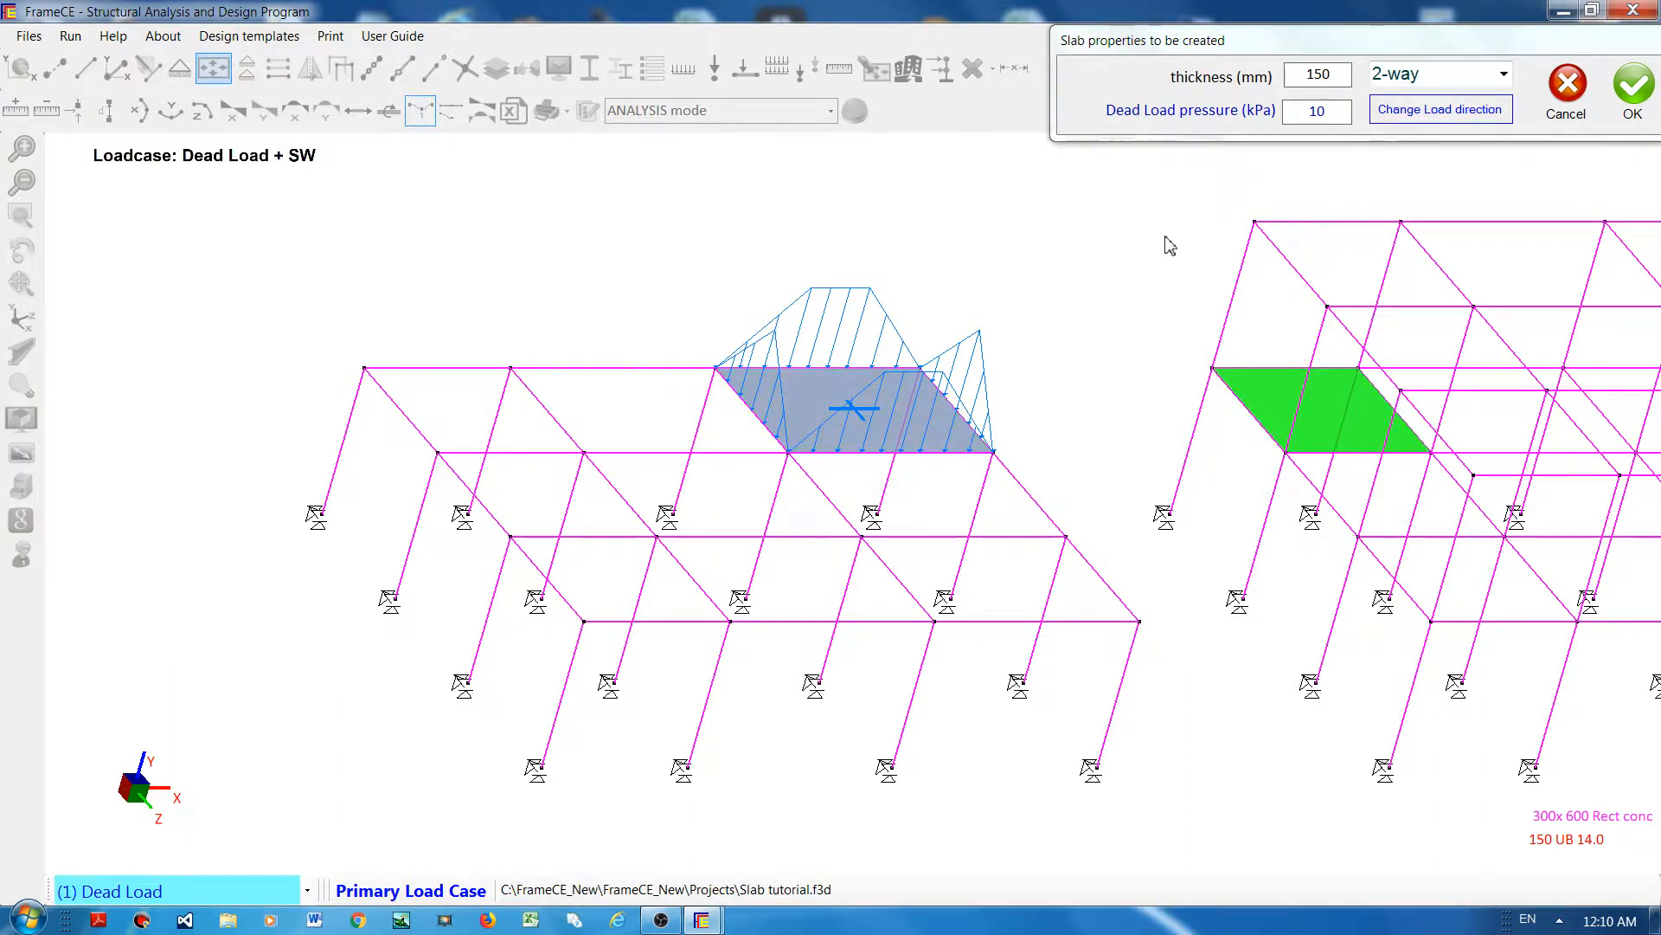
Step: Add the same 2-way slab to the back row's middle bay and to the middle and right bays of the second row
click(680, 437)
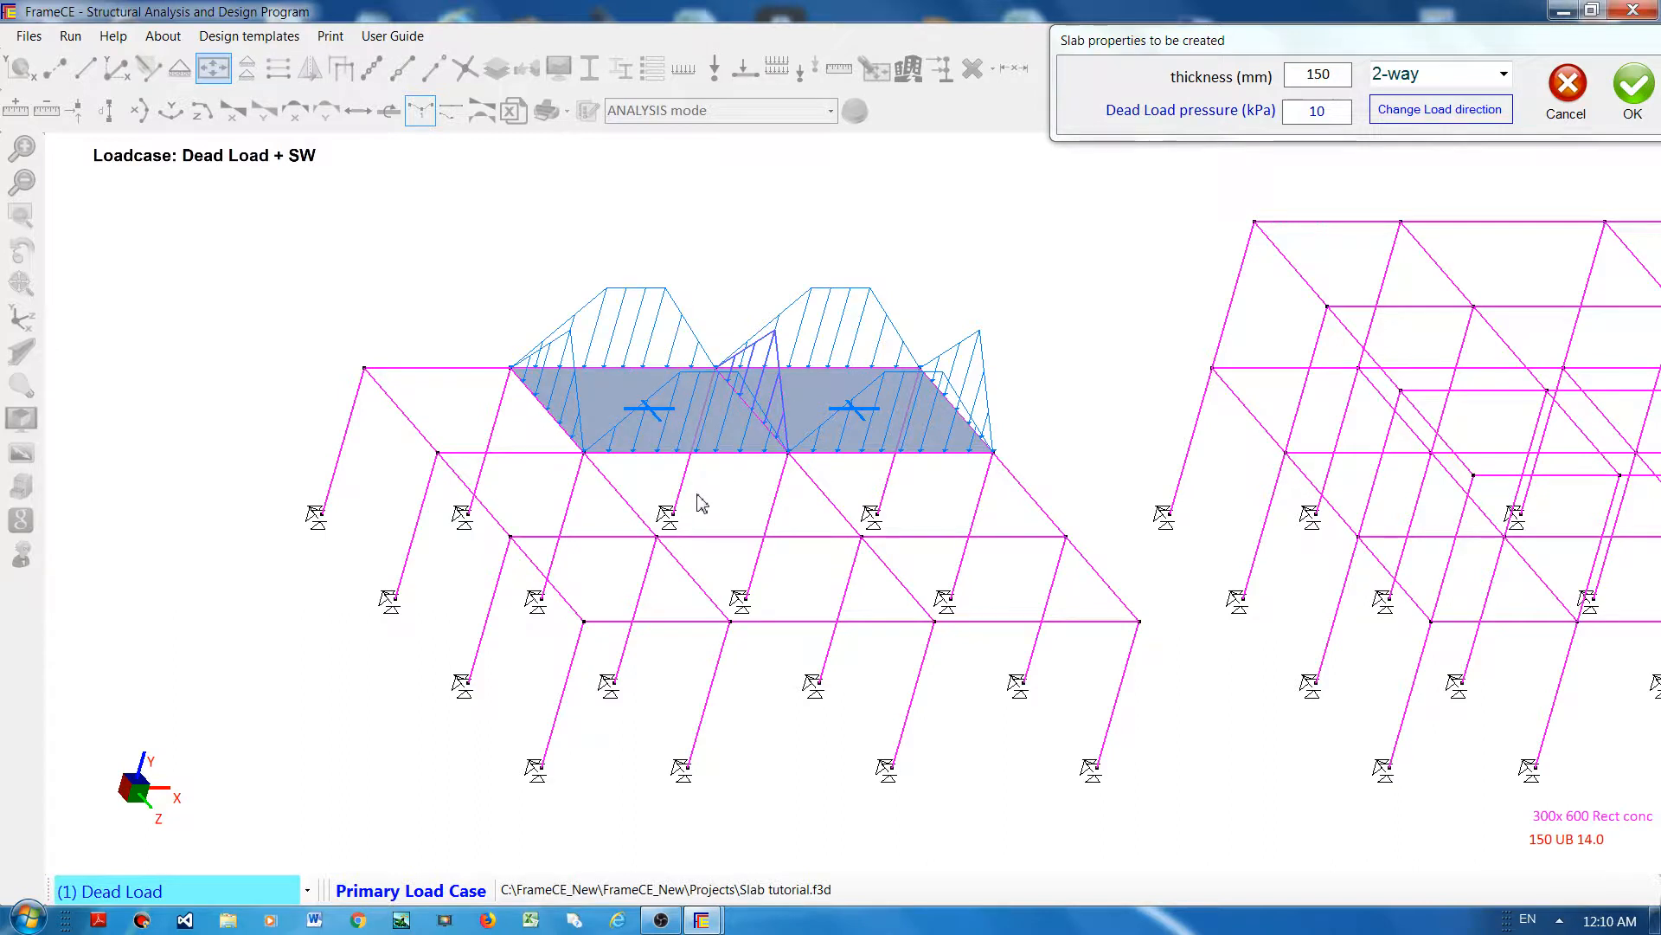
click(706, 509)
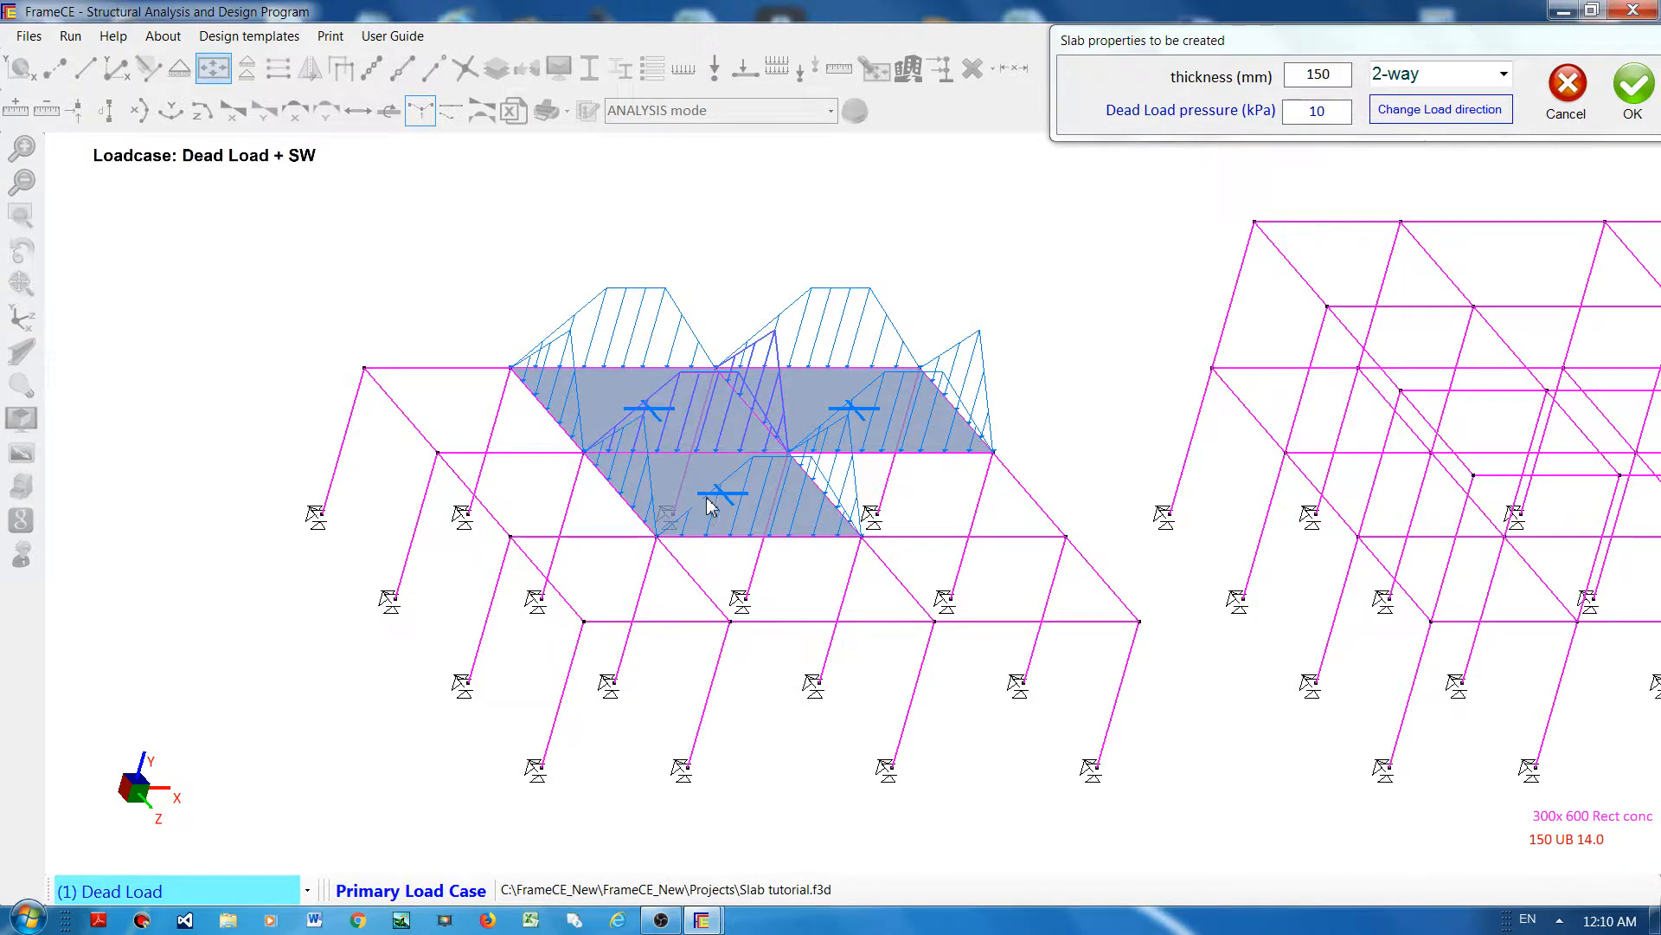
click(931, 494)
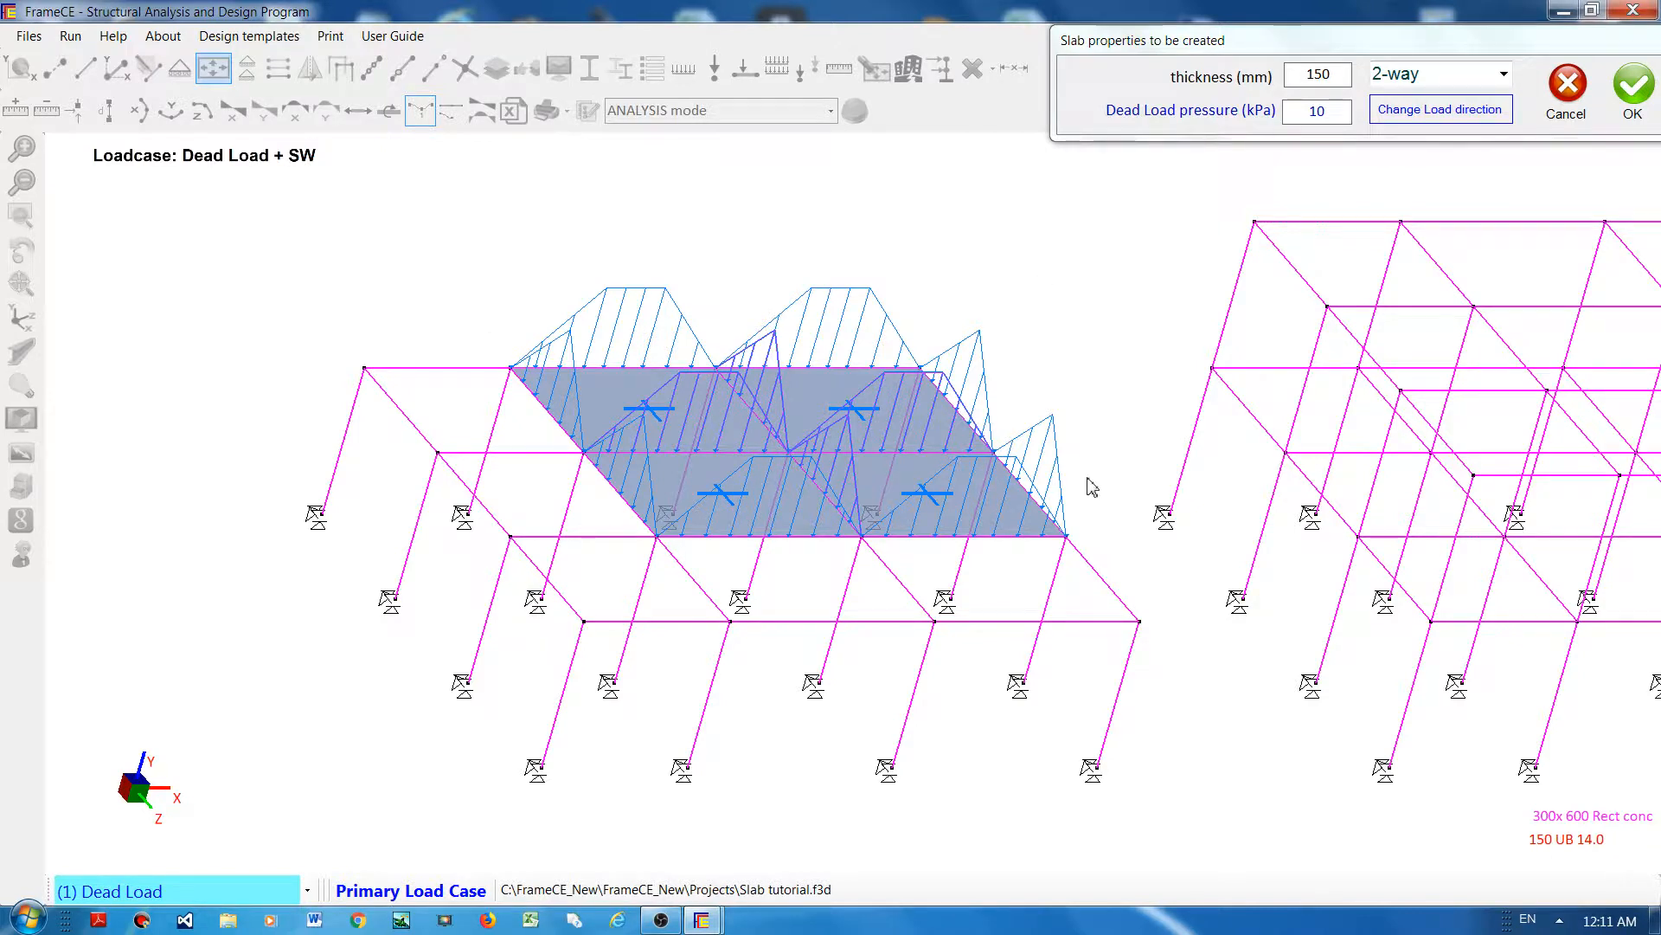
Step: Create a 1-way slab, 150 mm thick with 10 kPa dead load, in the front-right bay and finish slab creation
click(1505, 76)
click(1428, 119)
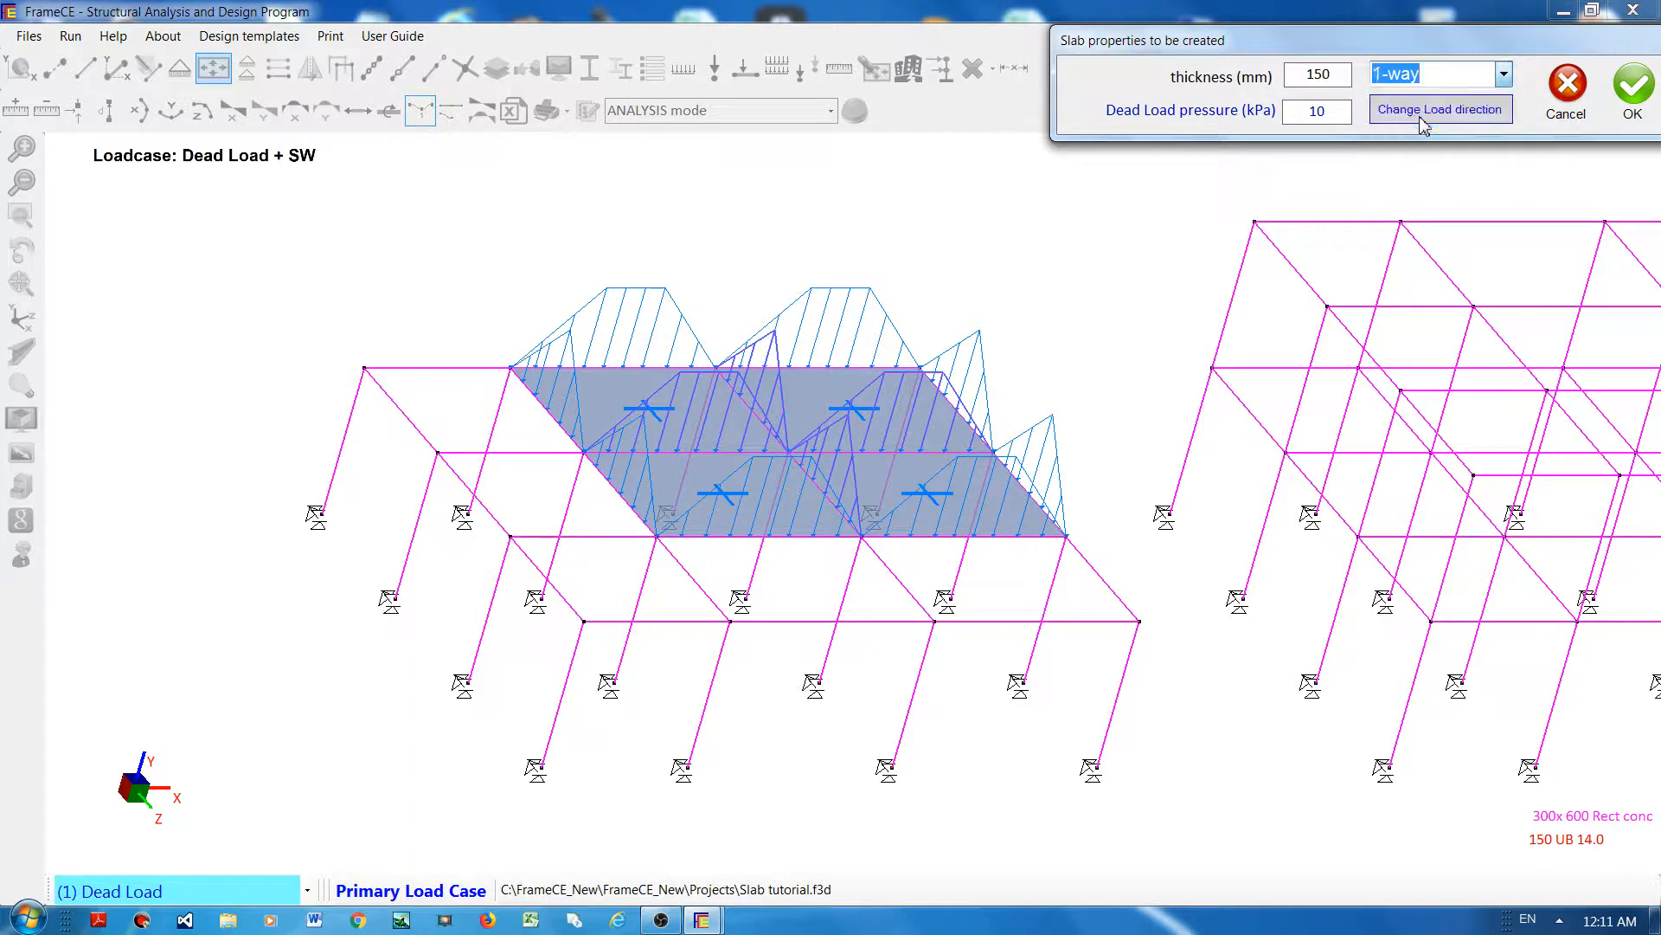
click(1438, 76)
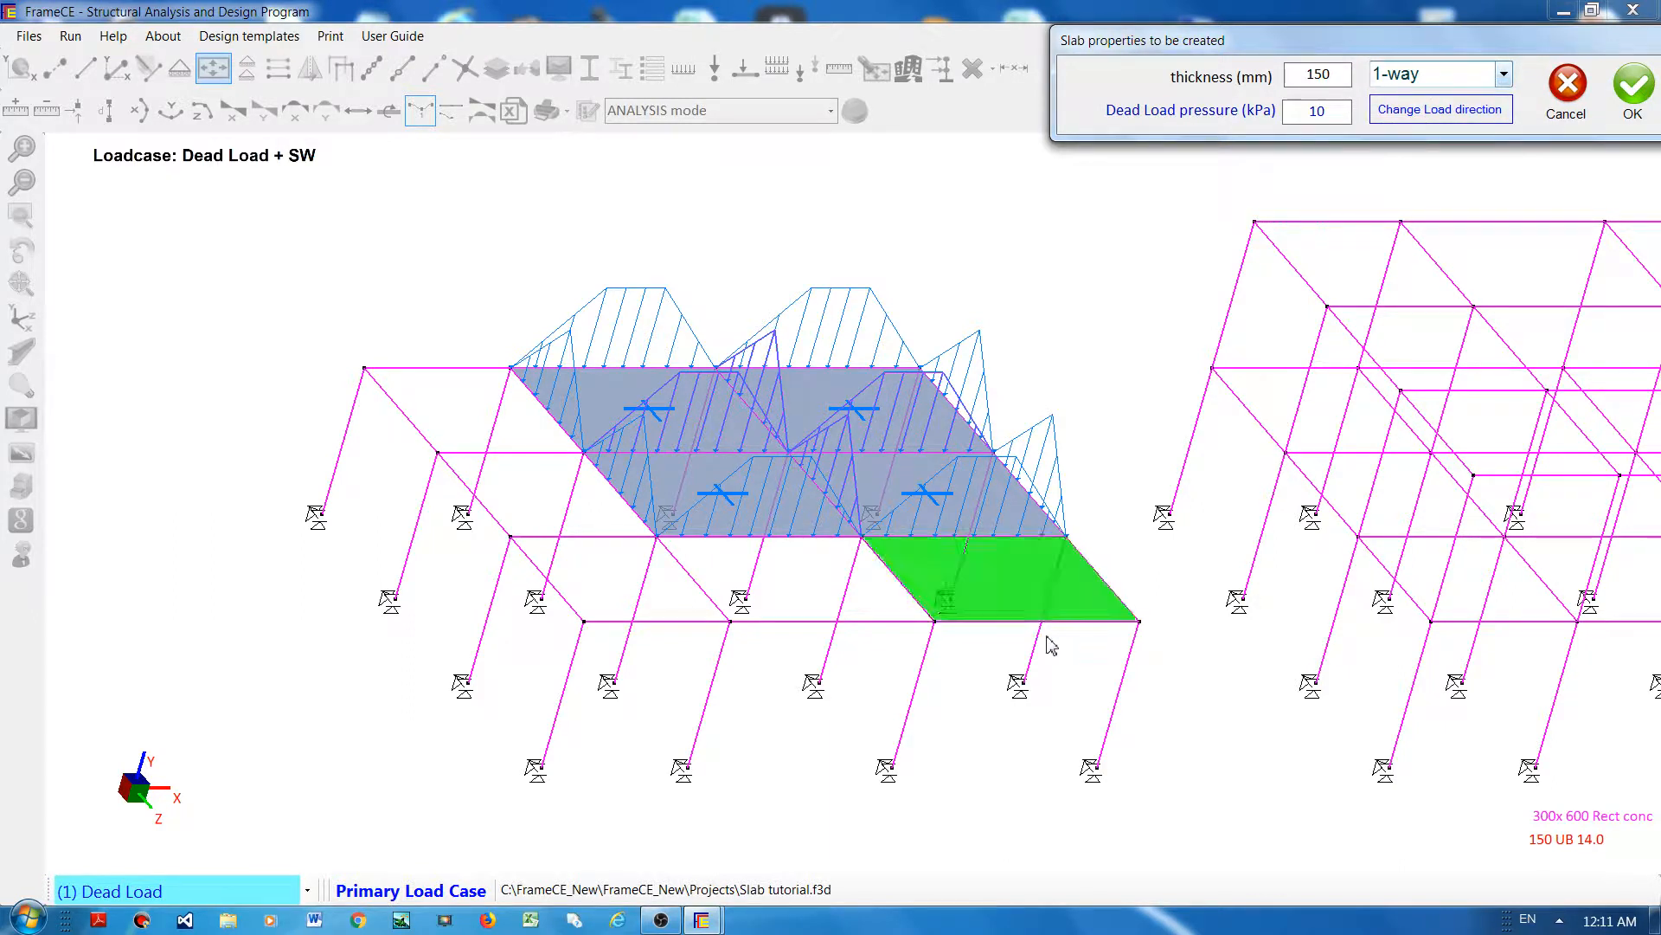
click(1014, 595)
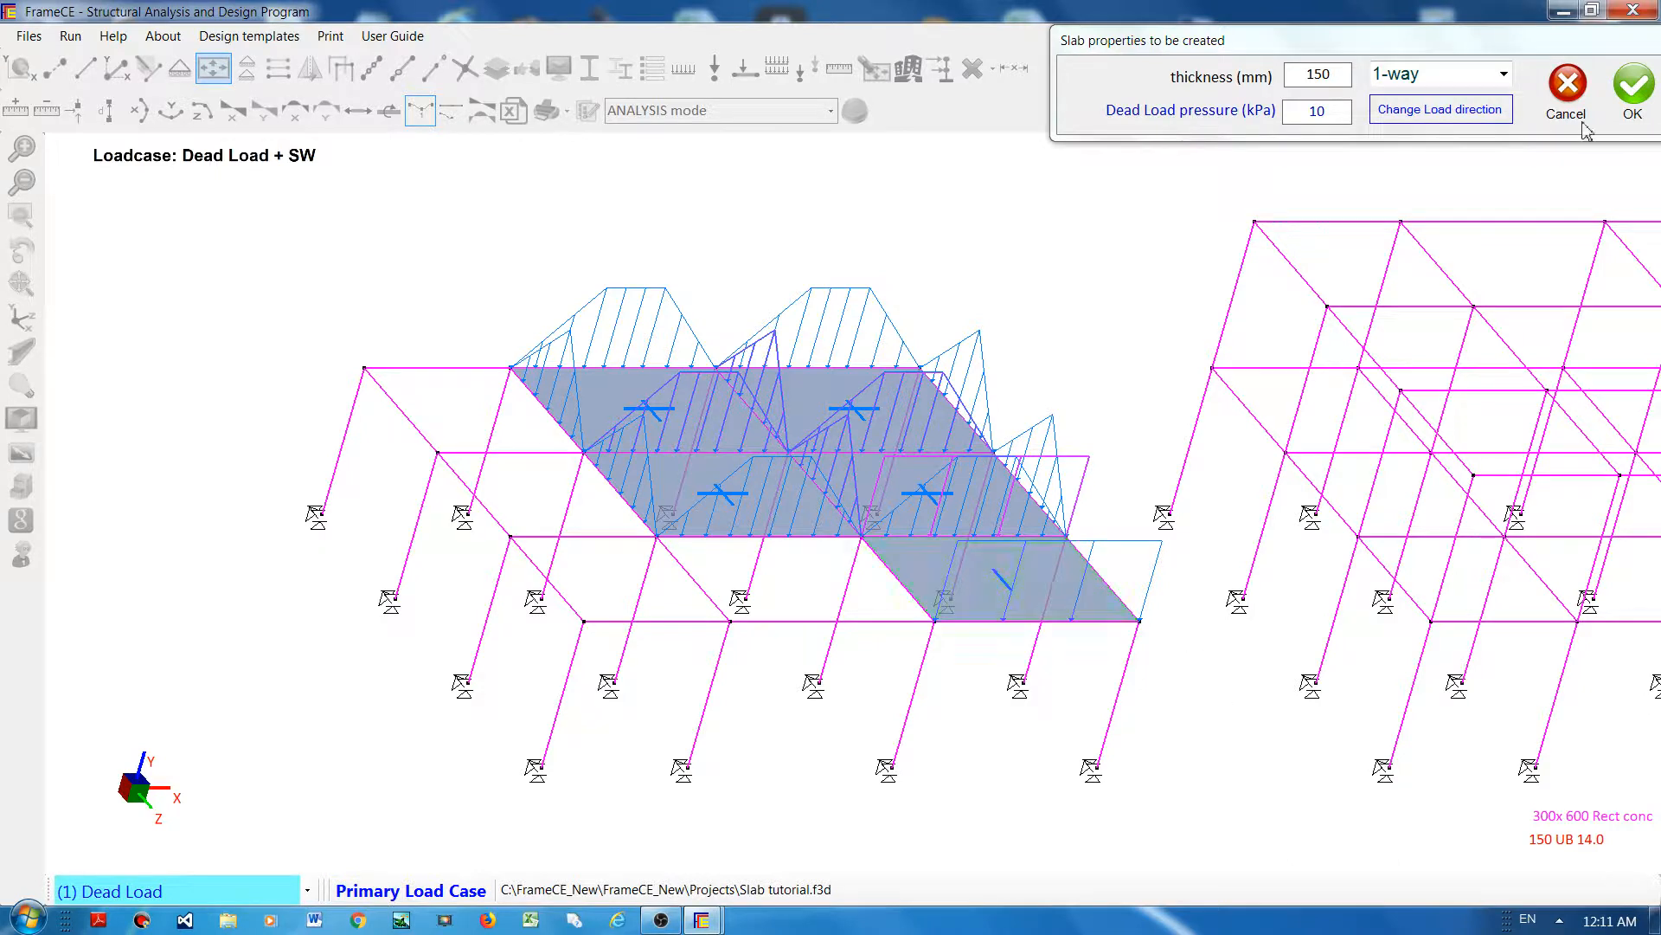
click(1631, 95)
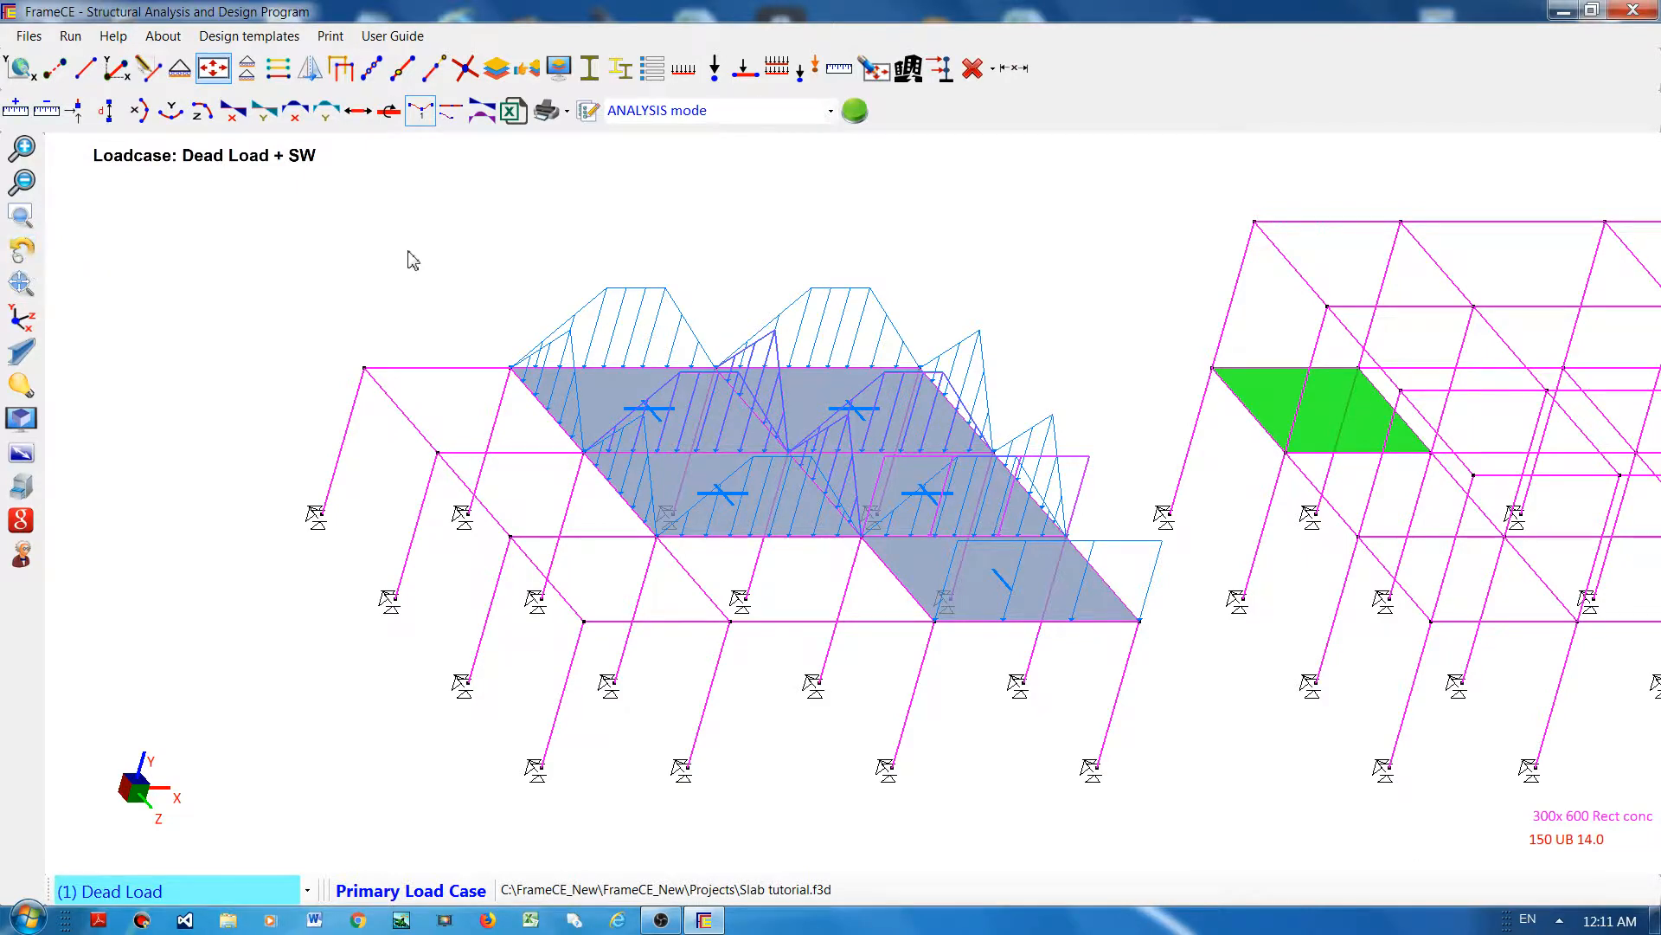
Step: Hide the slab surfaces in the display settings to view the floor loads on the beams from above
middle_drag(408, 251, 271, 407)
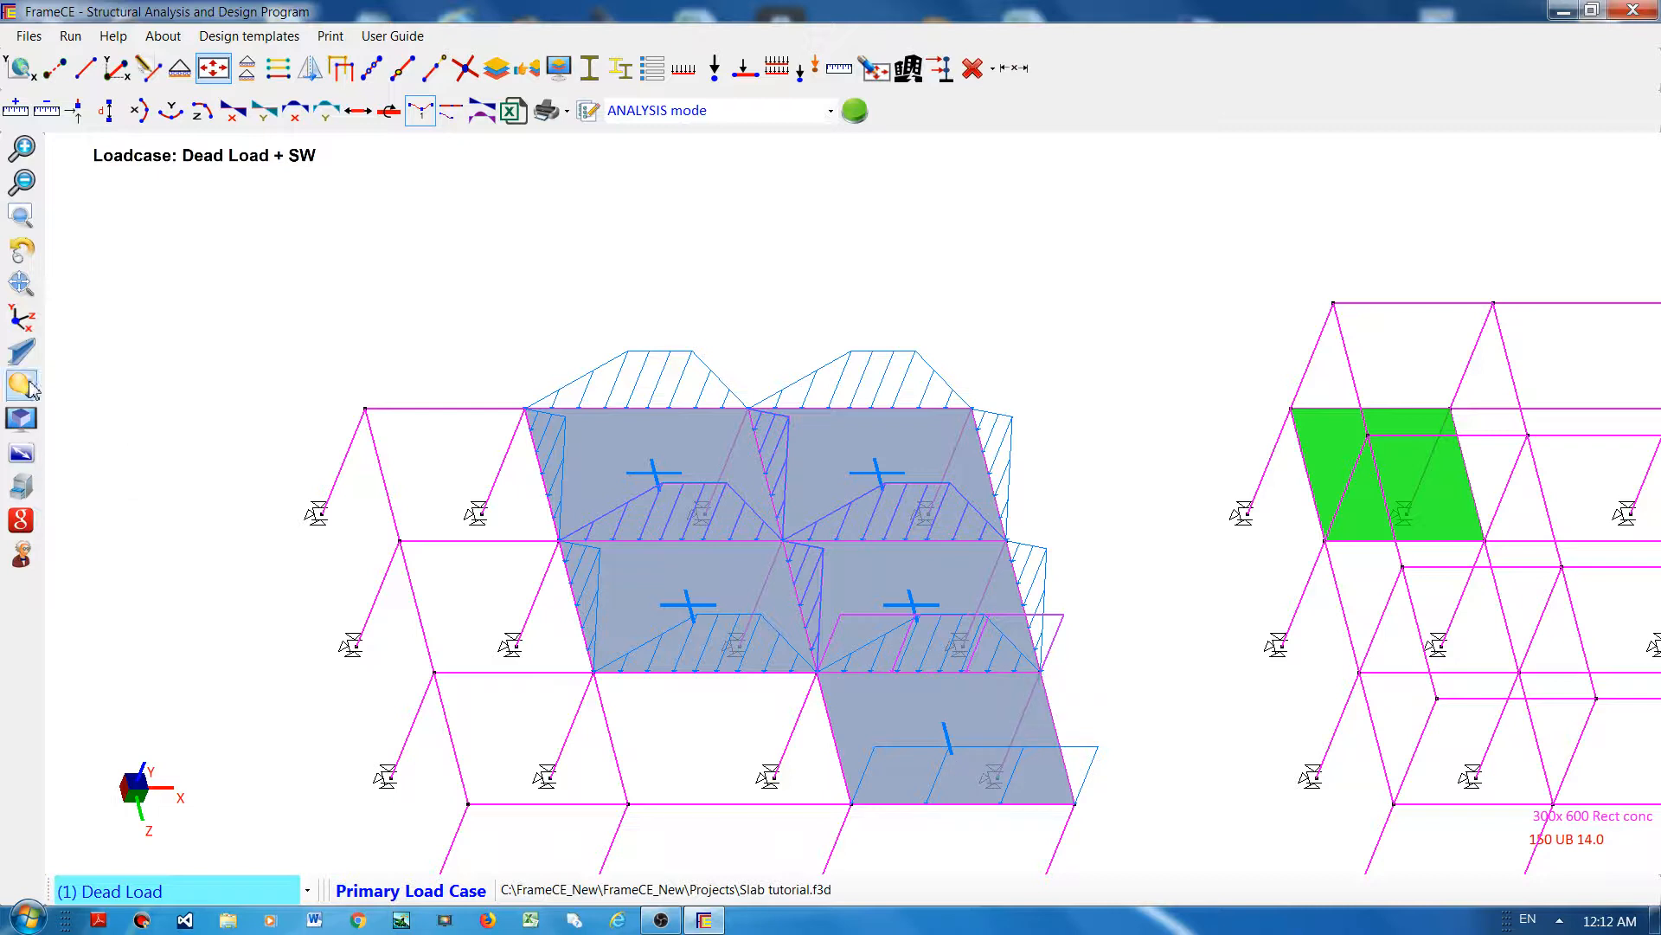
click(21, 418)
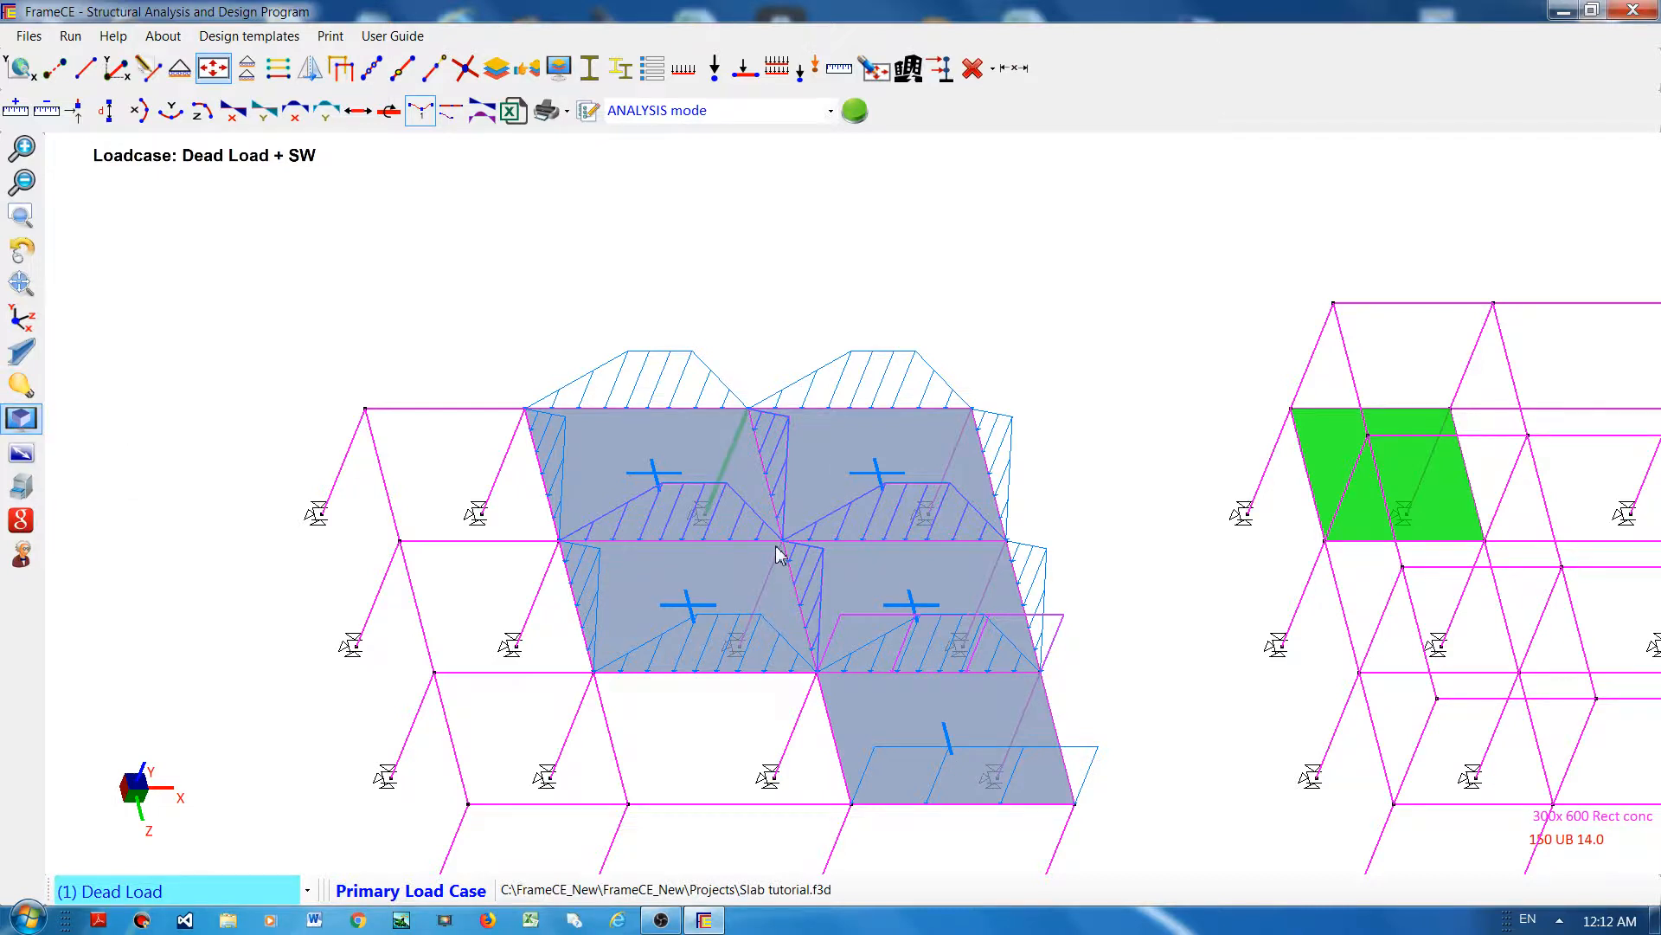
click(21, 386)
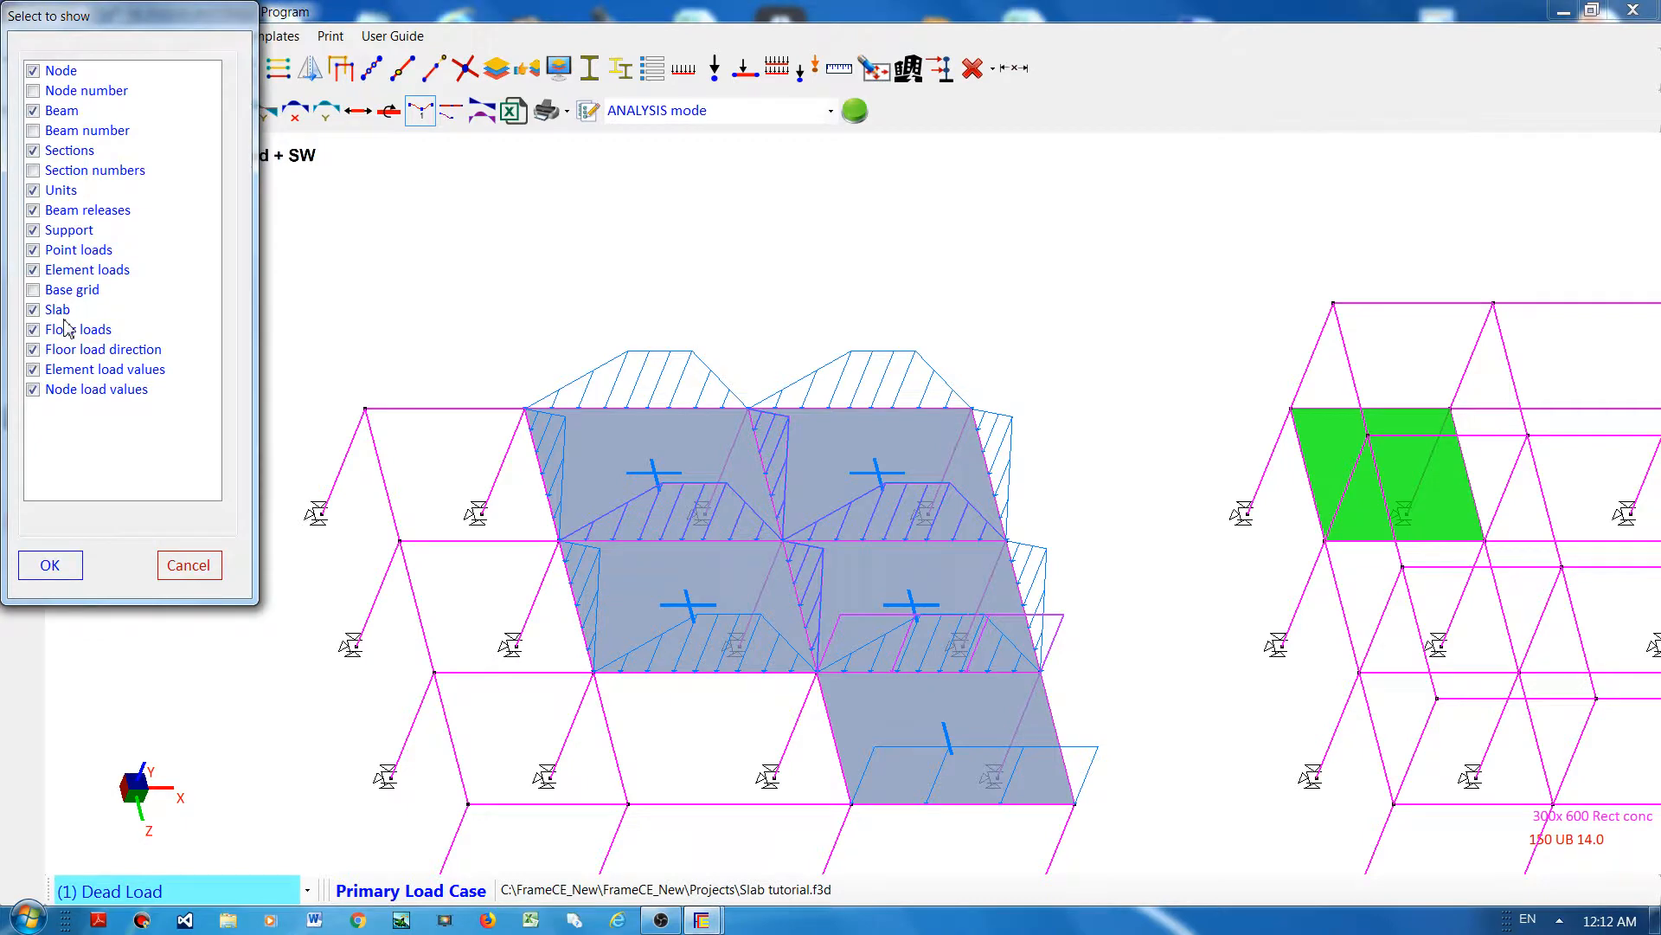
click(34, 310)
click(50, 564)
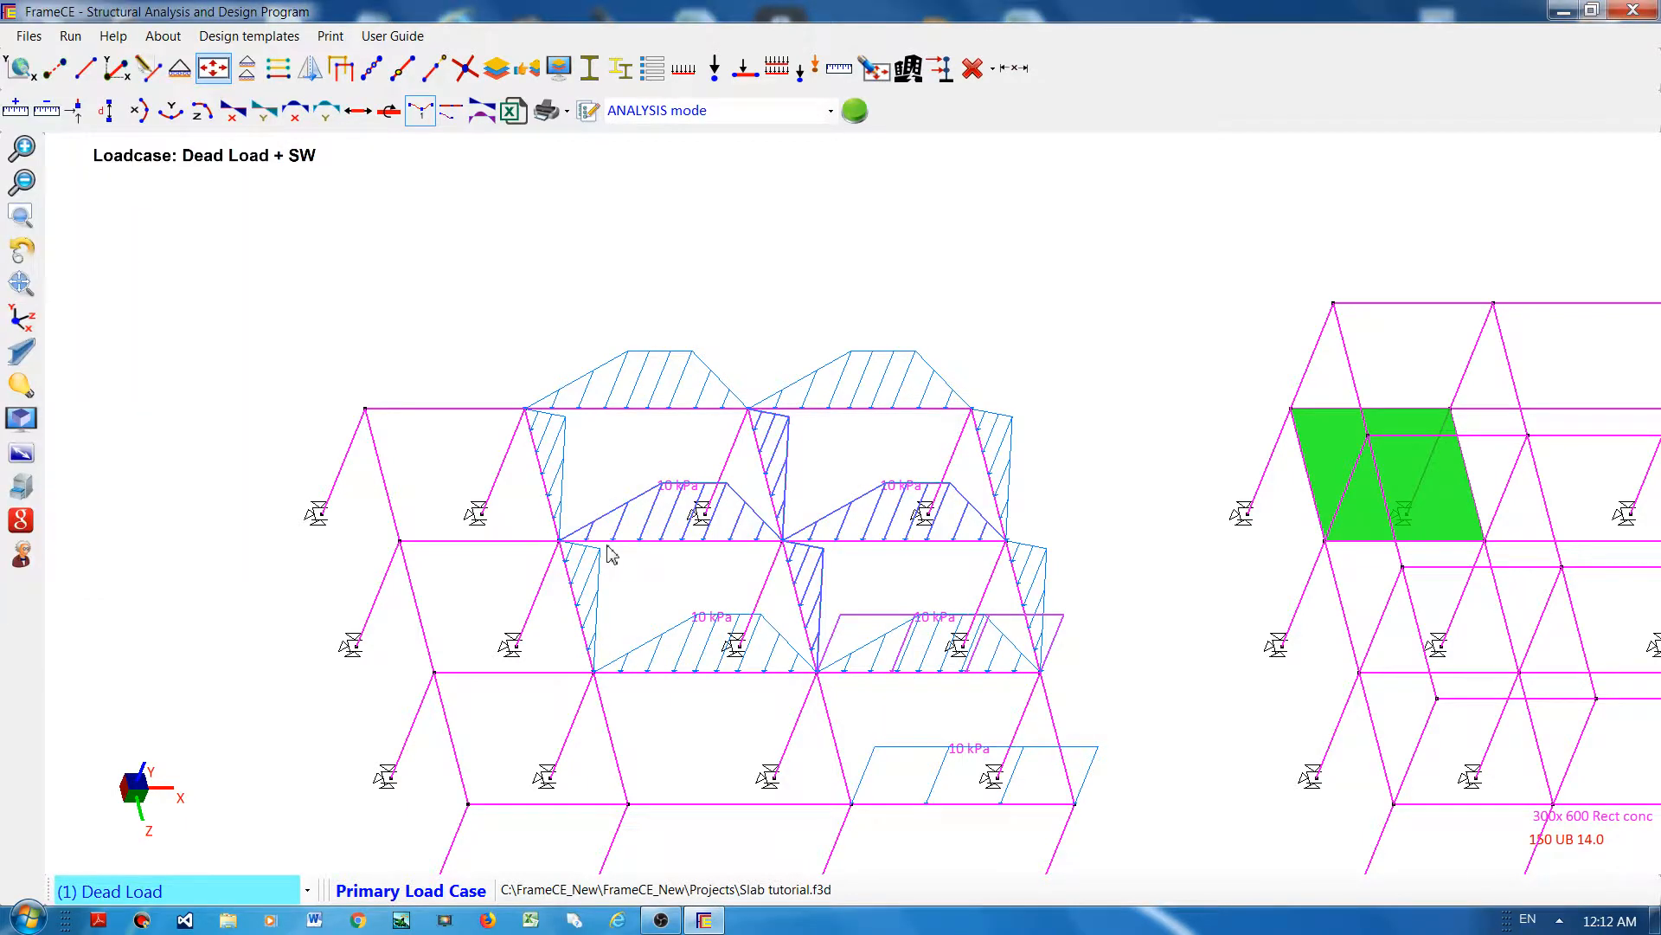
middle_drag(643, 262, 666, 534)
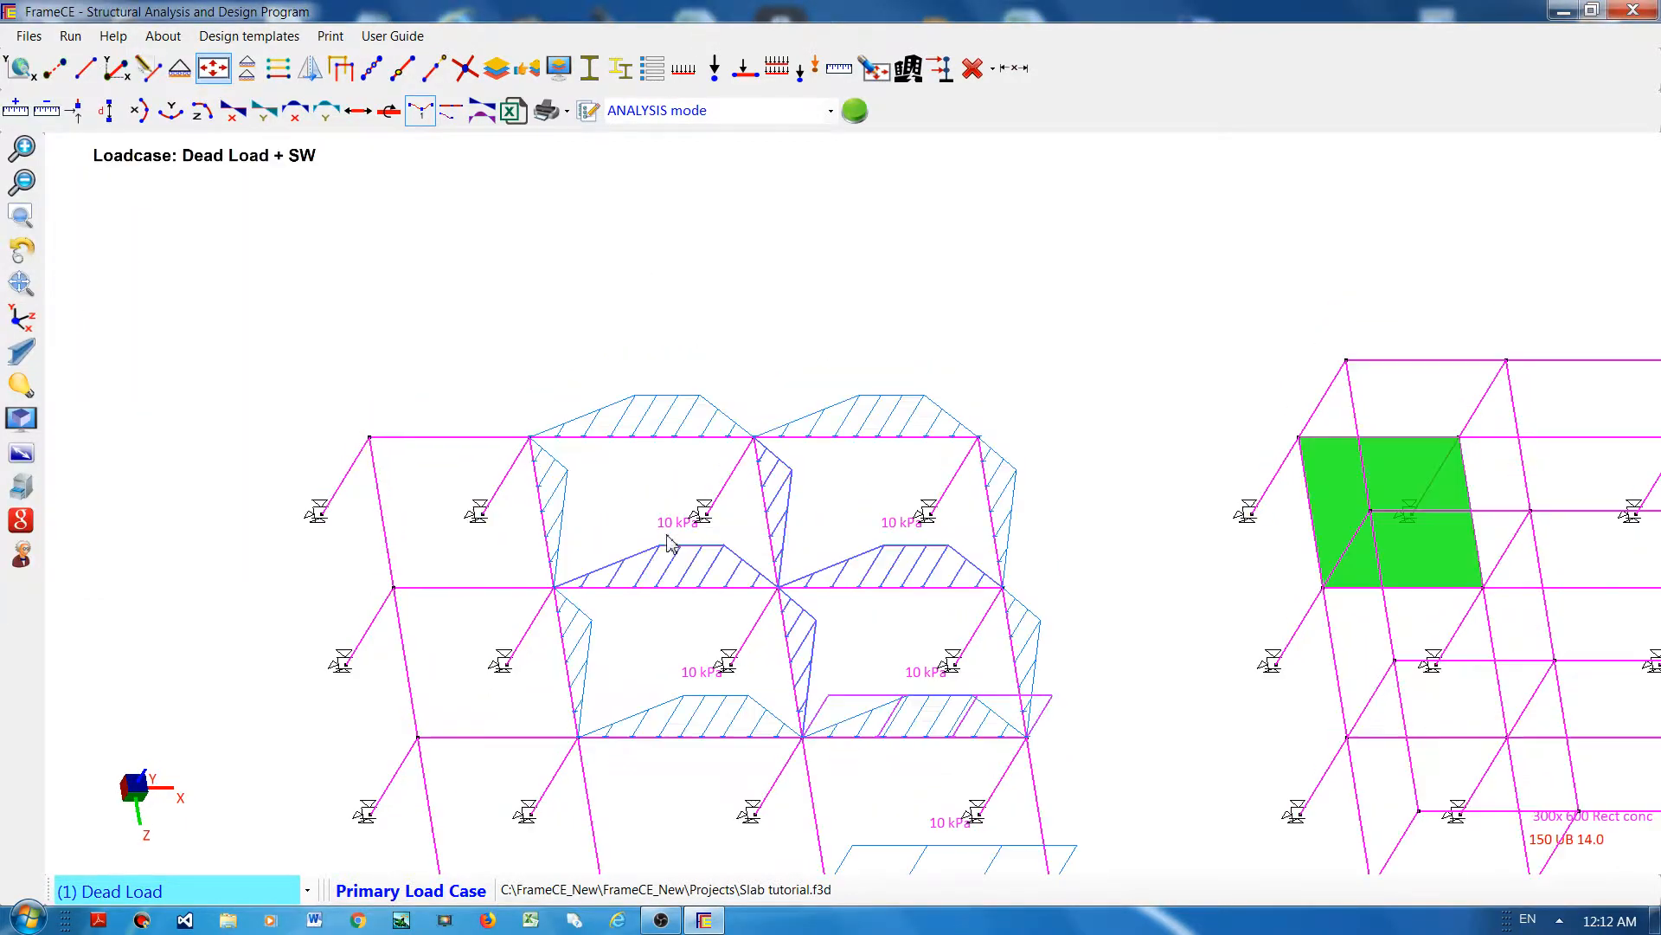
click(923, 592)
Step: Show the slab surfaces again and return the first frame to an oblique 3D view
click(19, 391)
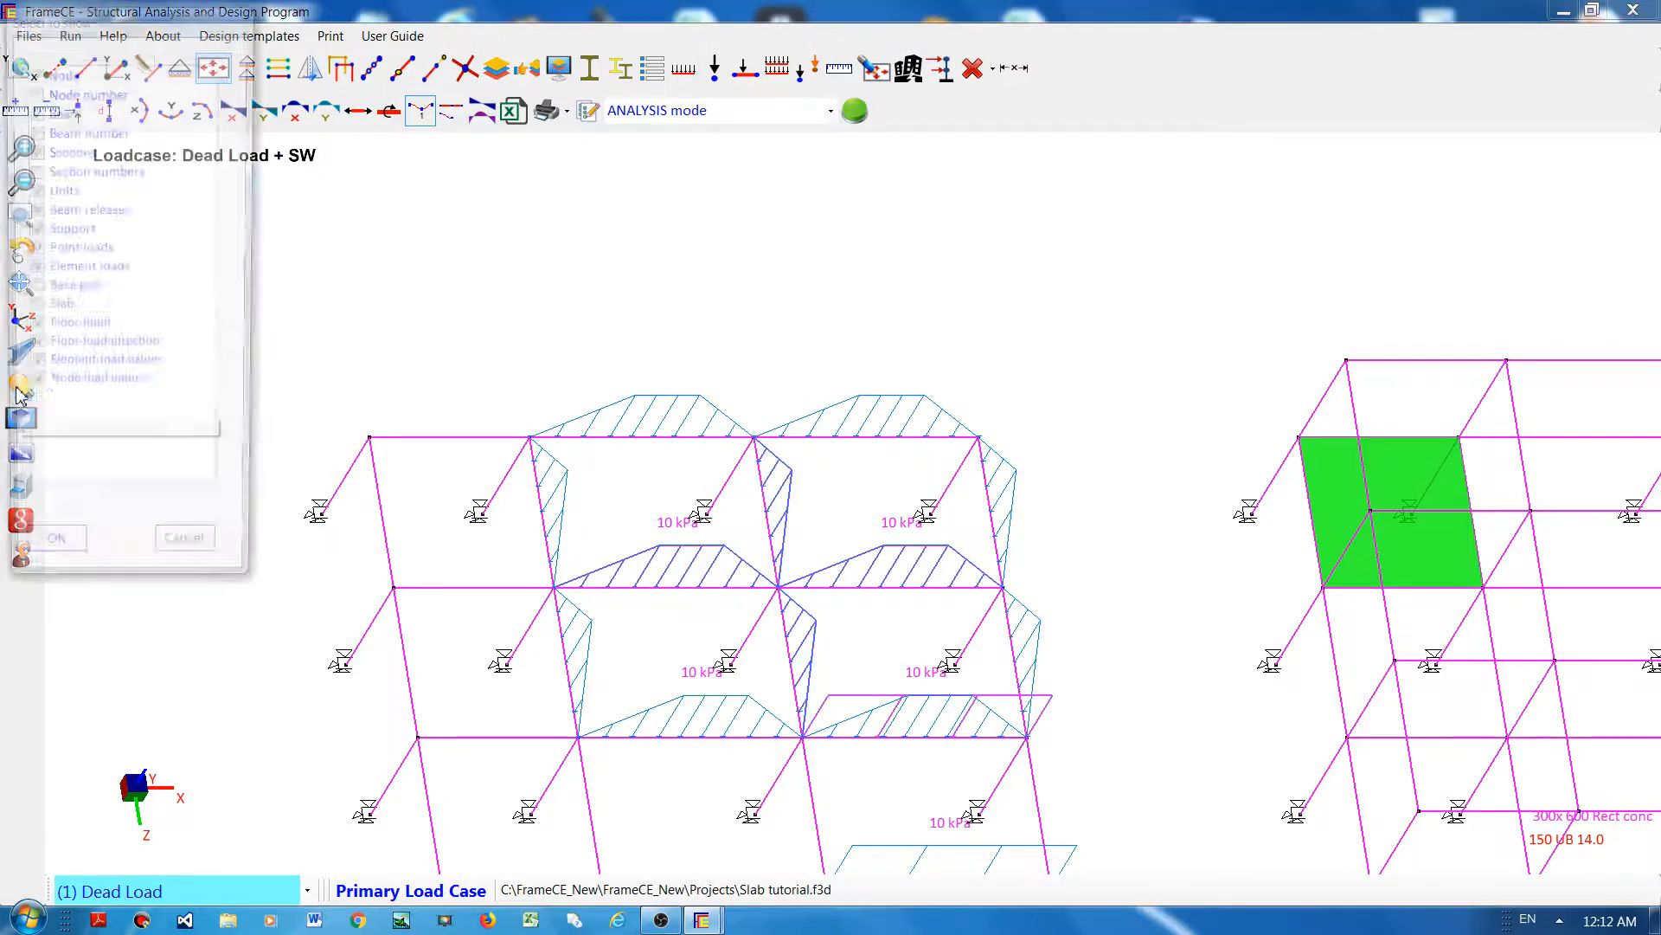
click(52, 314)
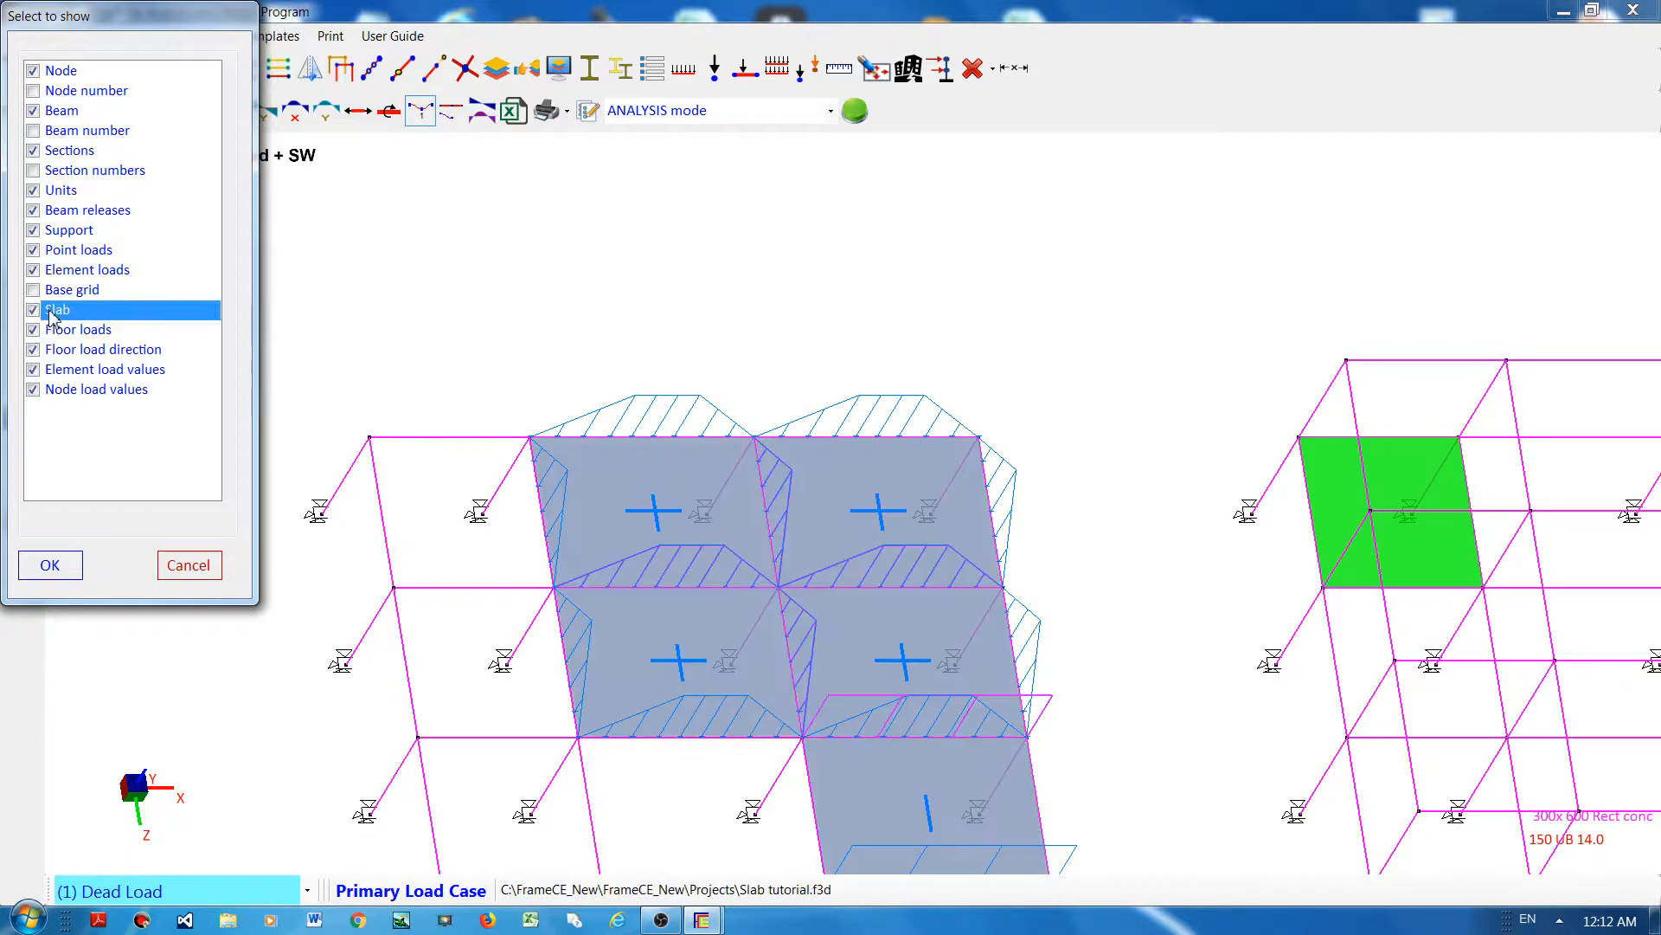
click(50, 564)
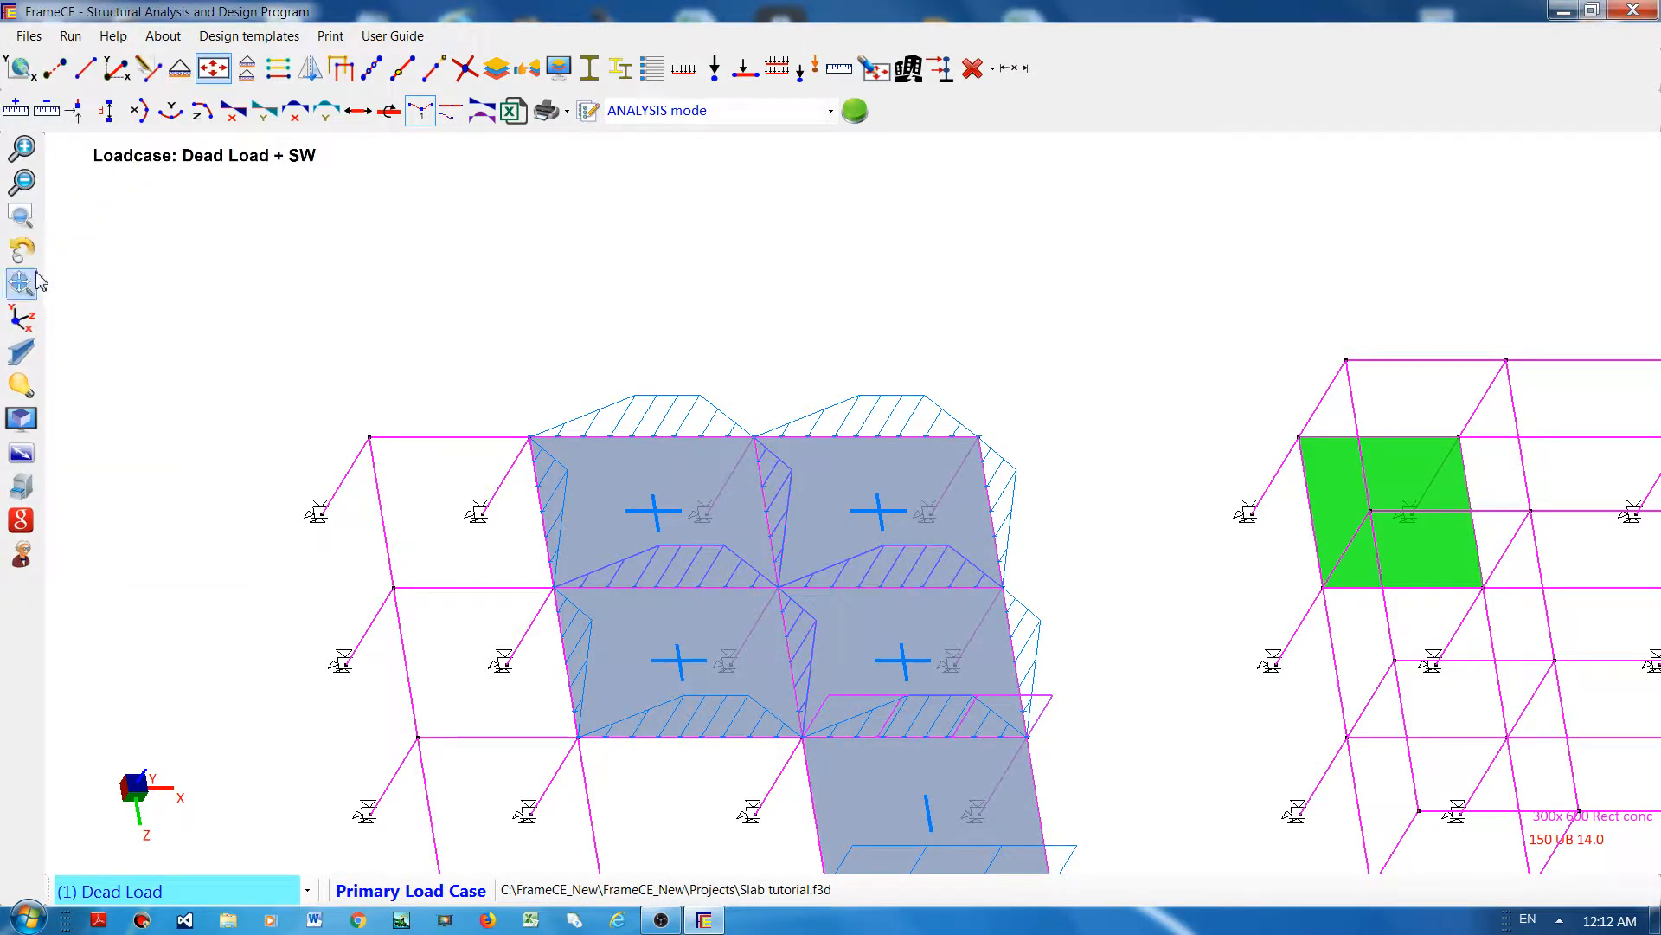
middle_drag(334, 260, 397, 193)
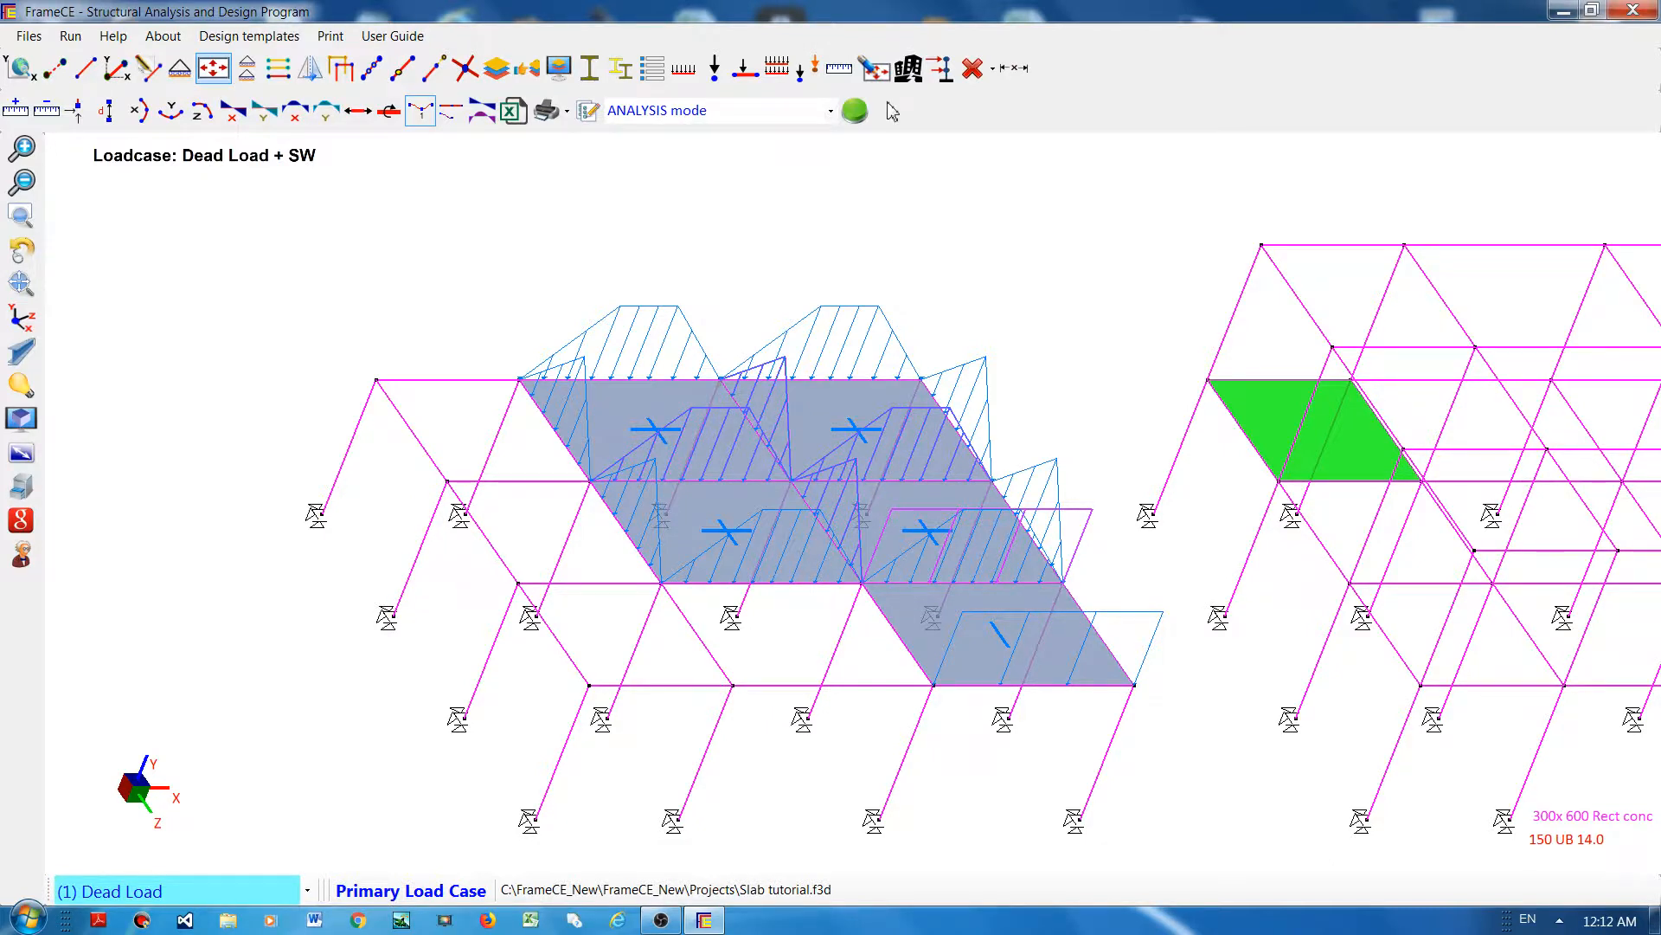
Step: Change the slab in the back row's middle bay to 1-way load distribution
click(874, 70)
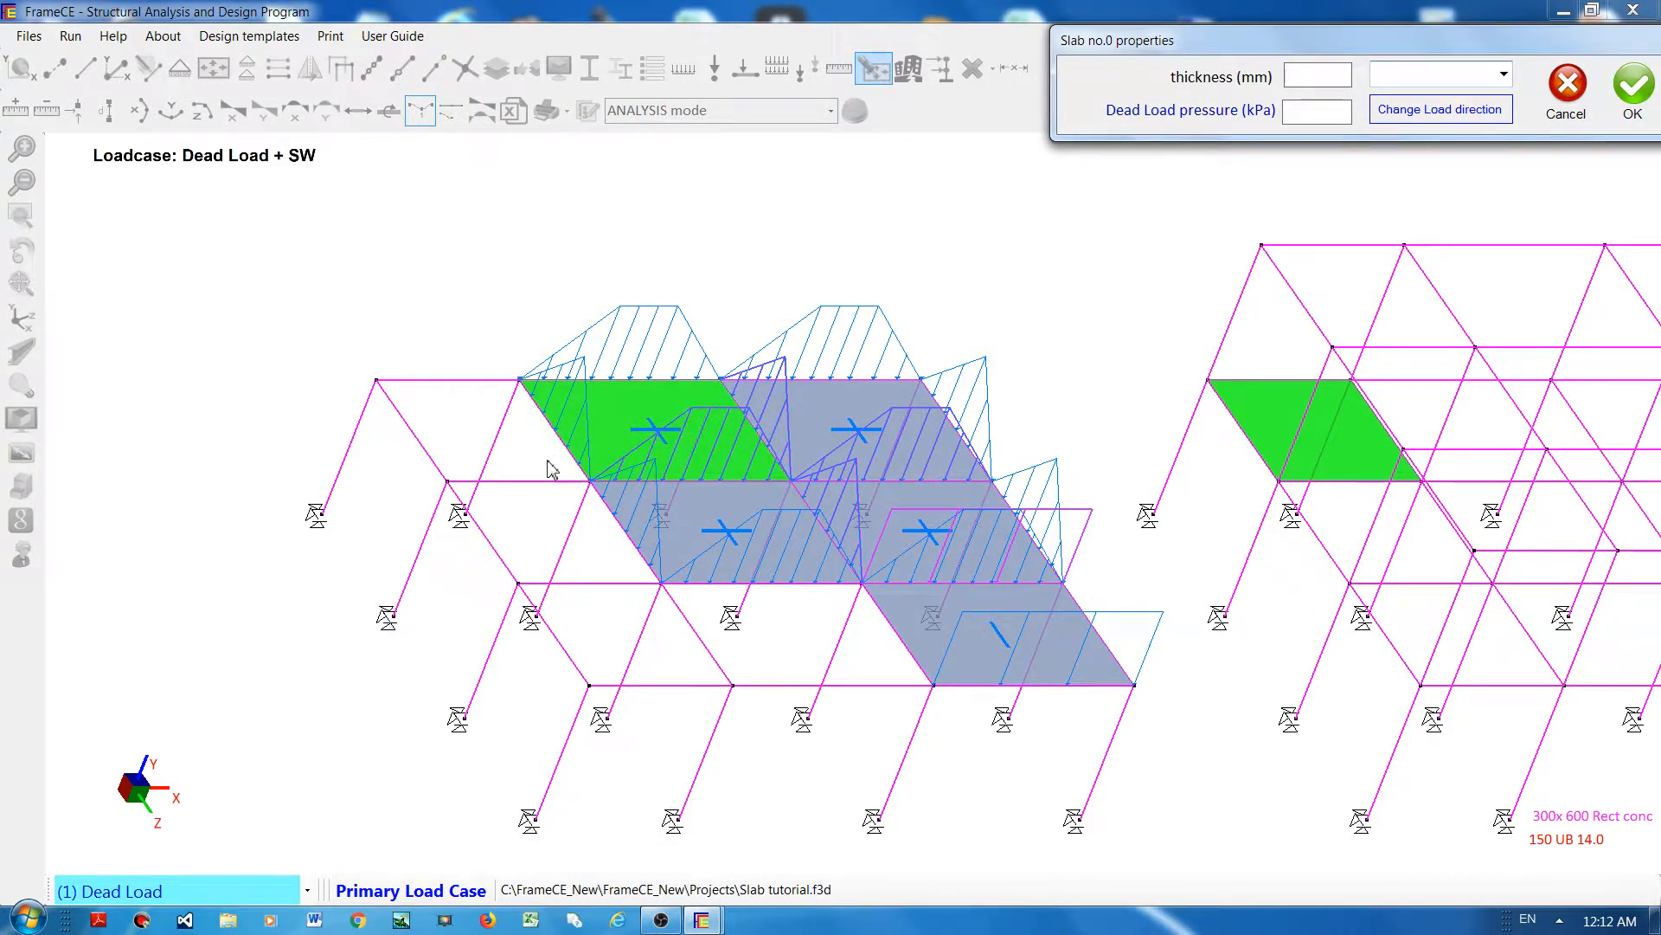
click(641, 420)
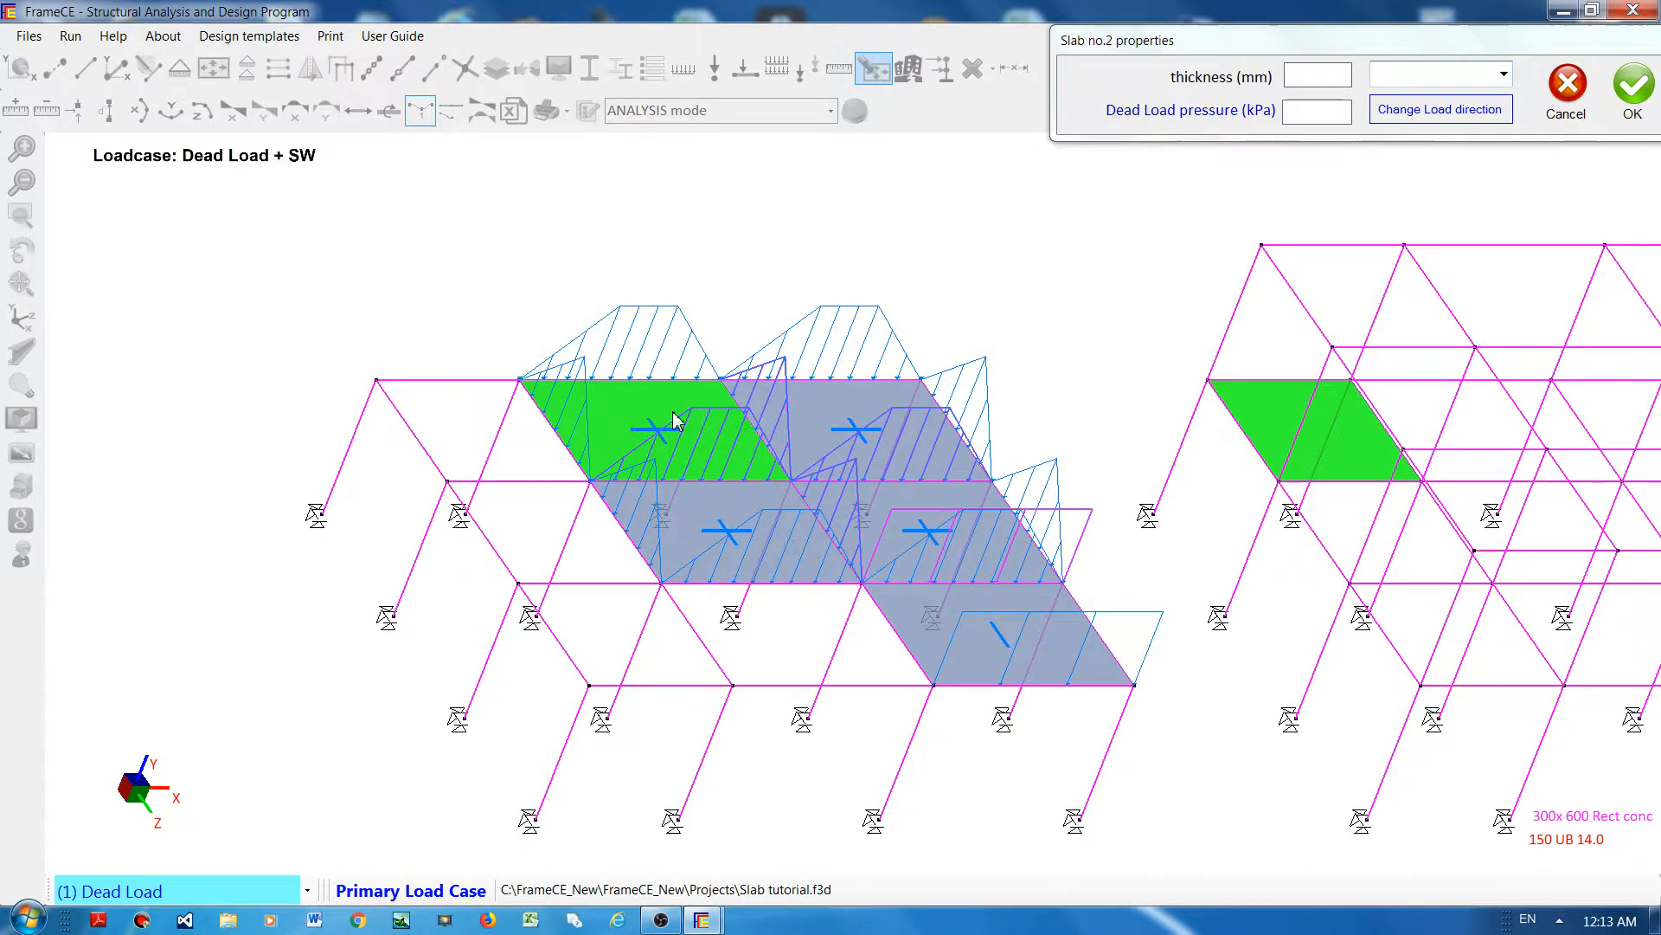
click(673, 413)
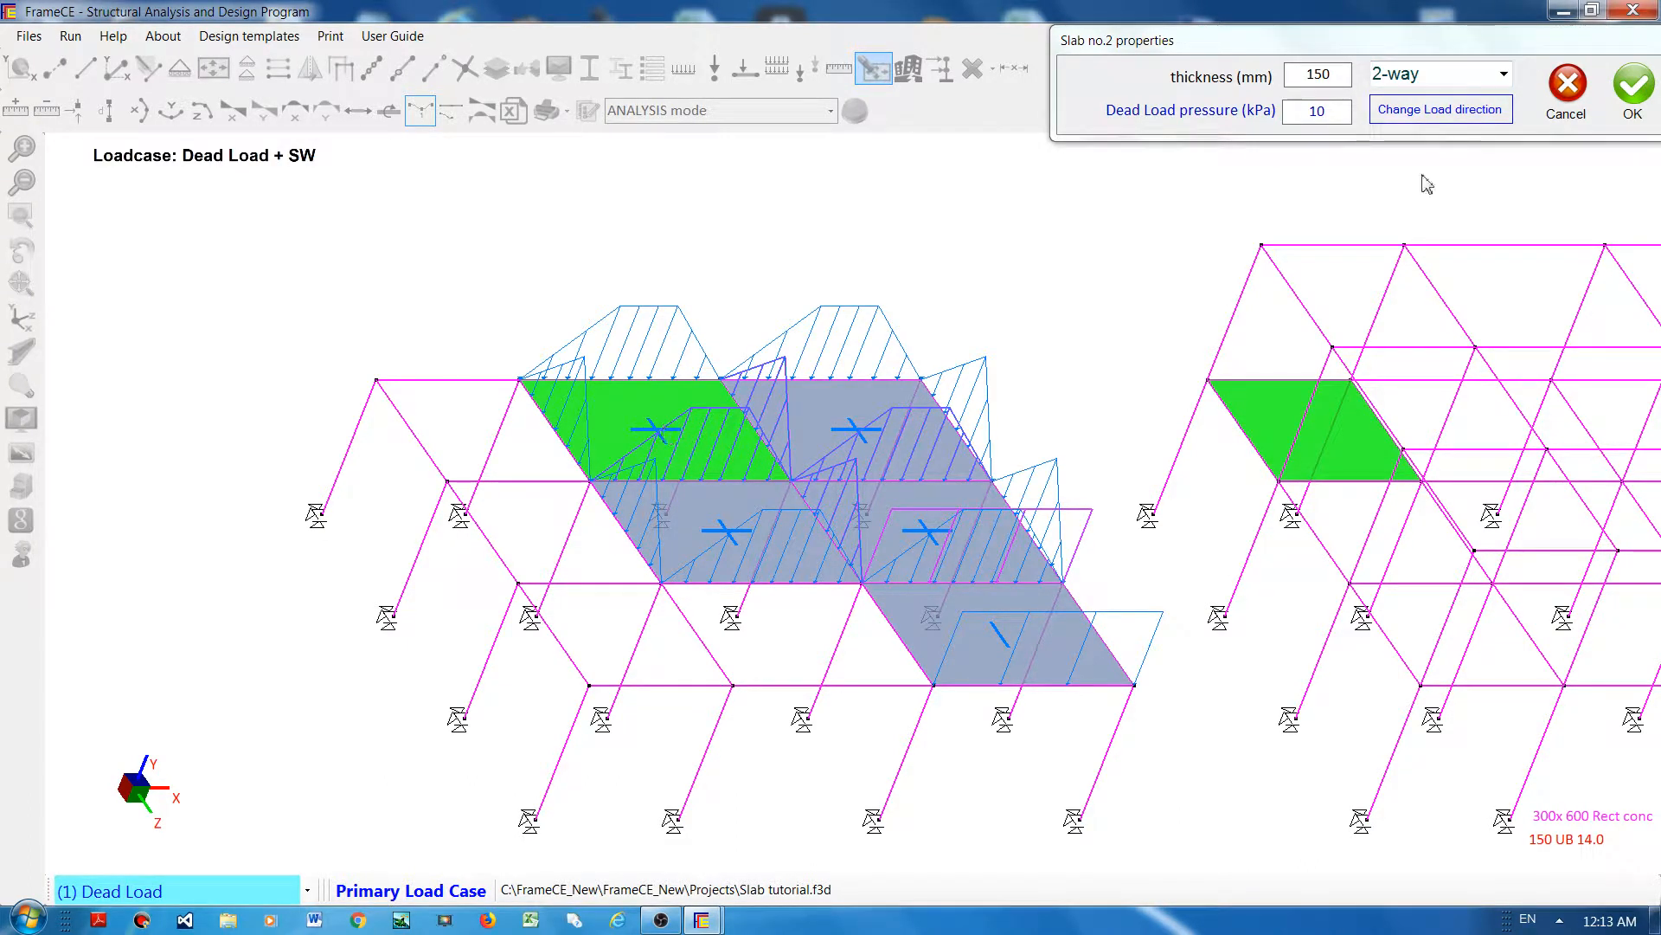
click(1503, 73)
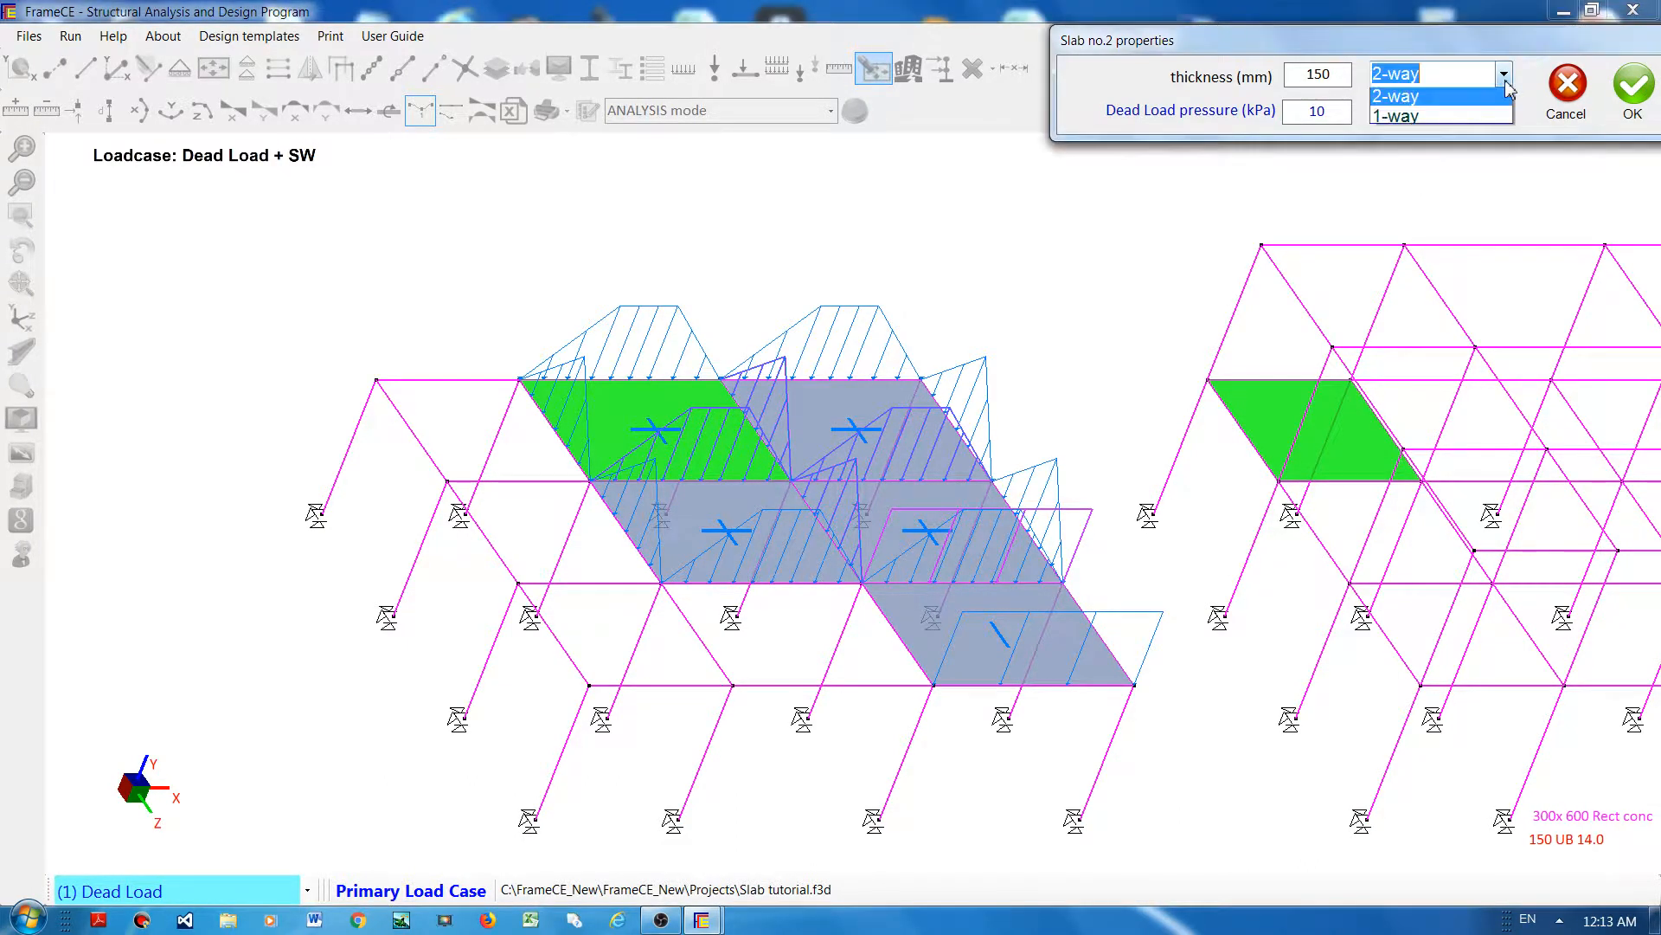
click(1441, 120)
click(1638, 93)
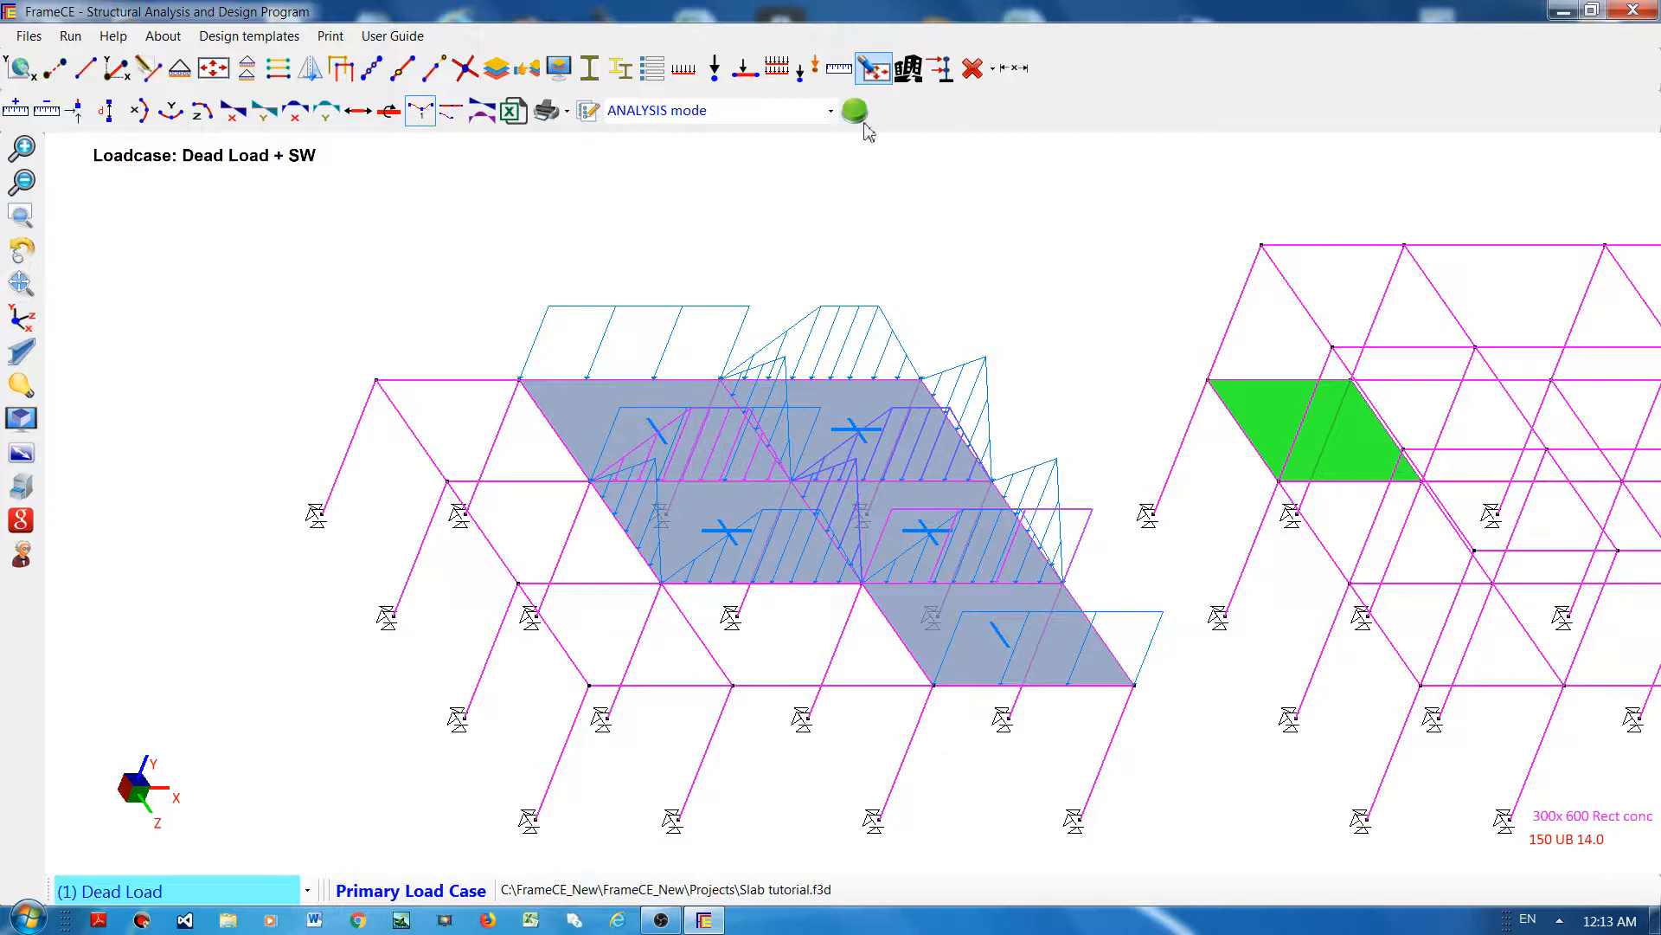
Step: Reopen the properties of the back row's middle 1-way slab and switch its load direction to the other span
click(881, 78)
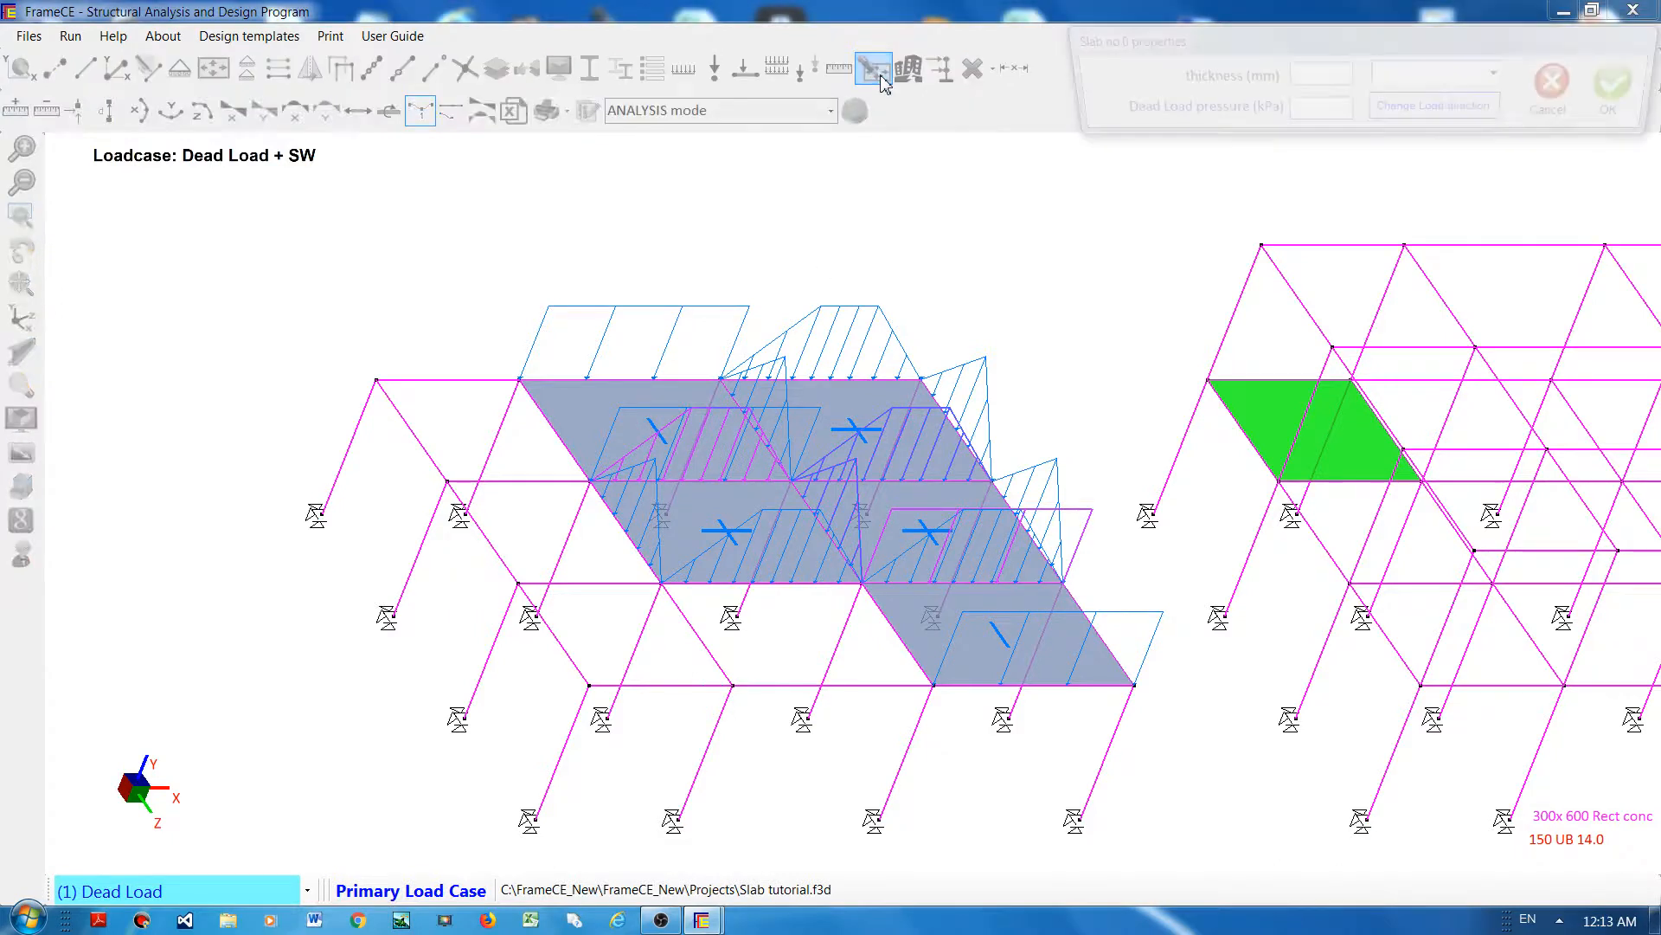
click(653, 430)
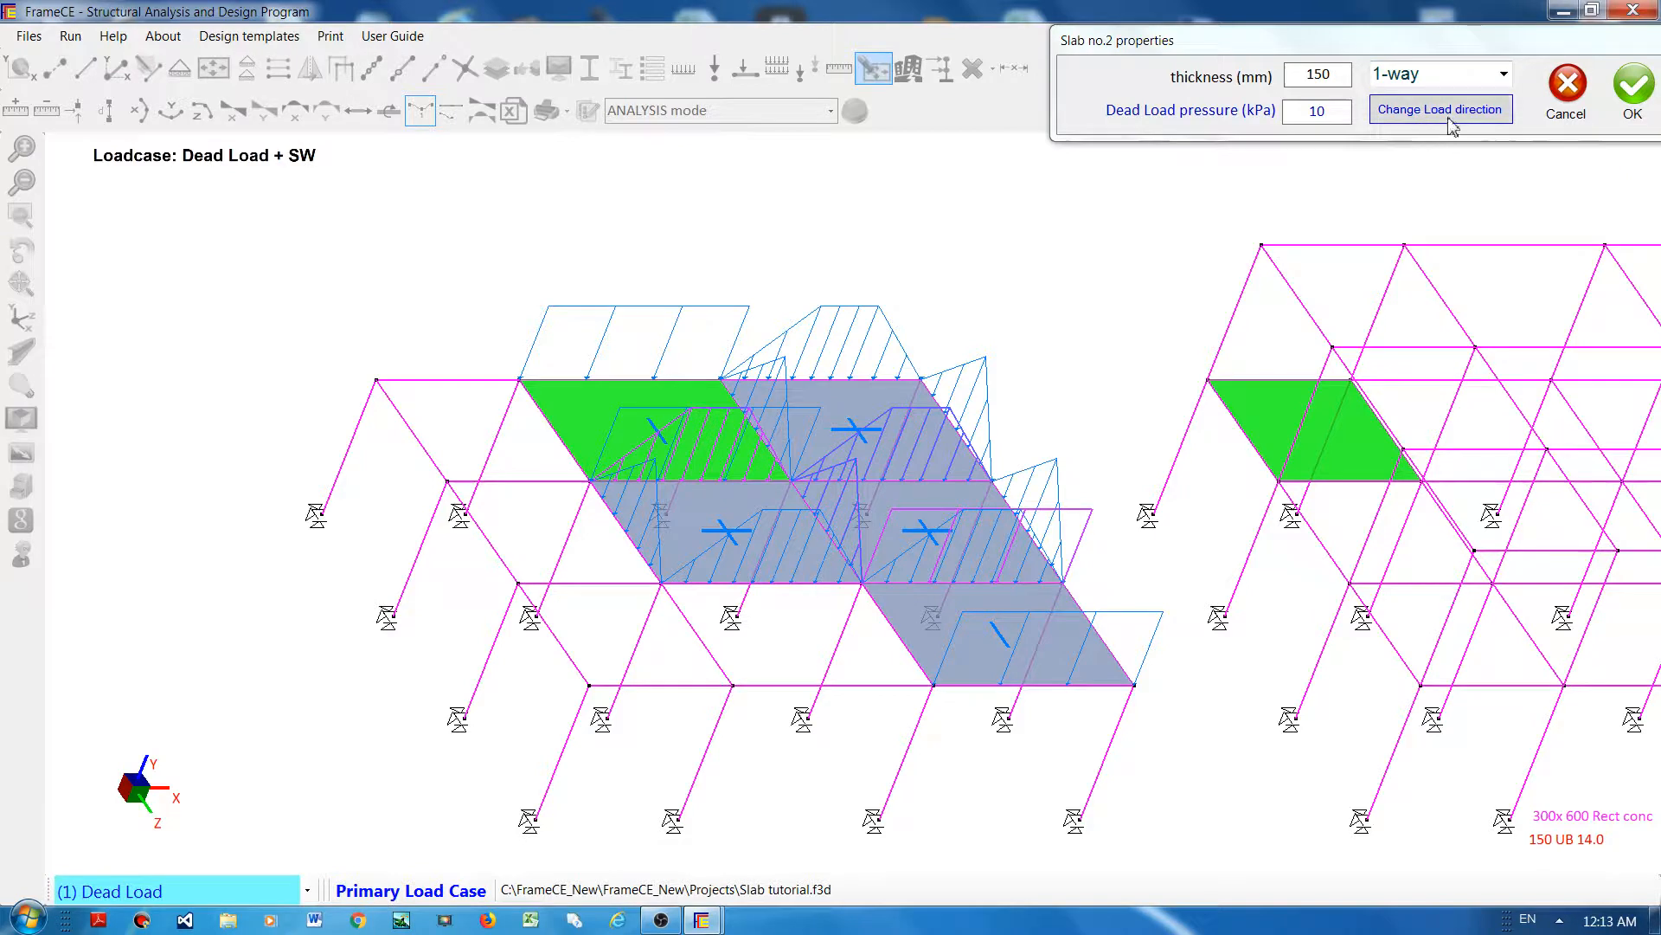
click(897, 393)
click(1445, 121)
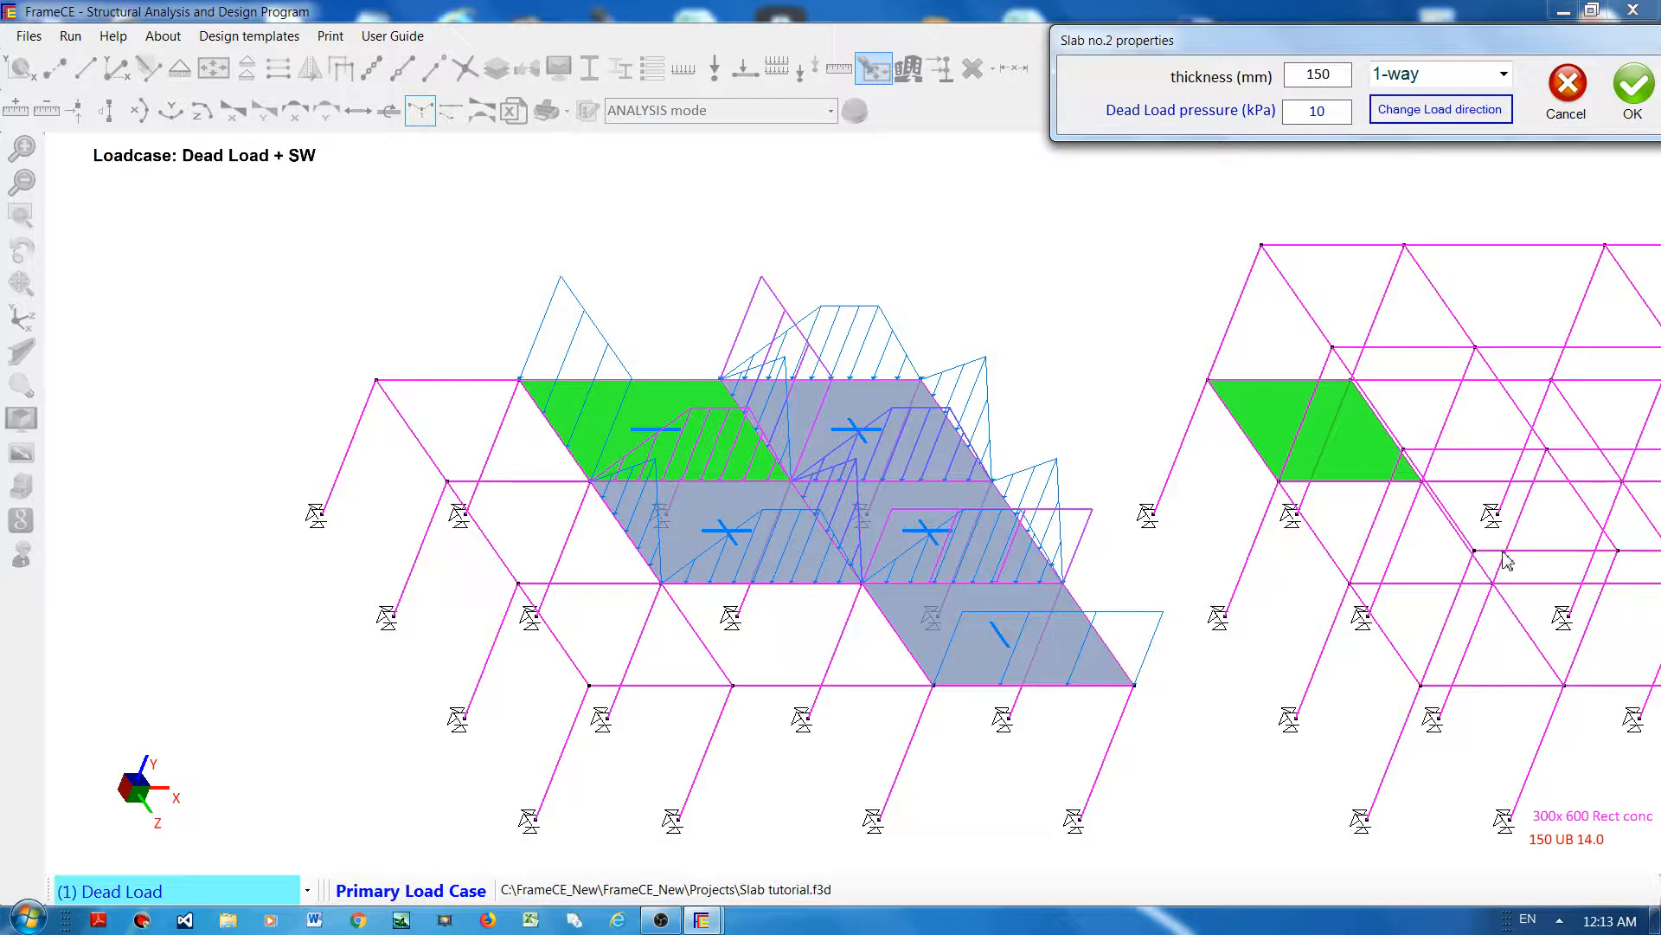
Step: Set the back row's middle slab back to 2-way load distribution and apply the change
click(1506, 77)
click(1419, 101)
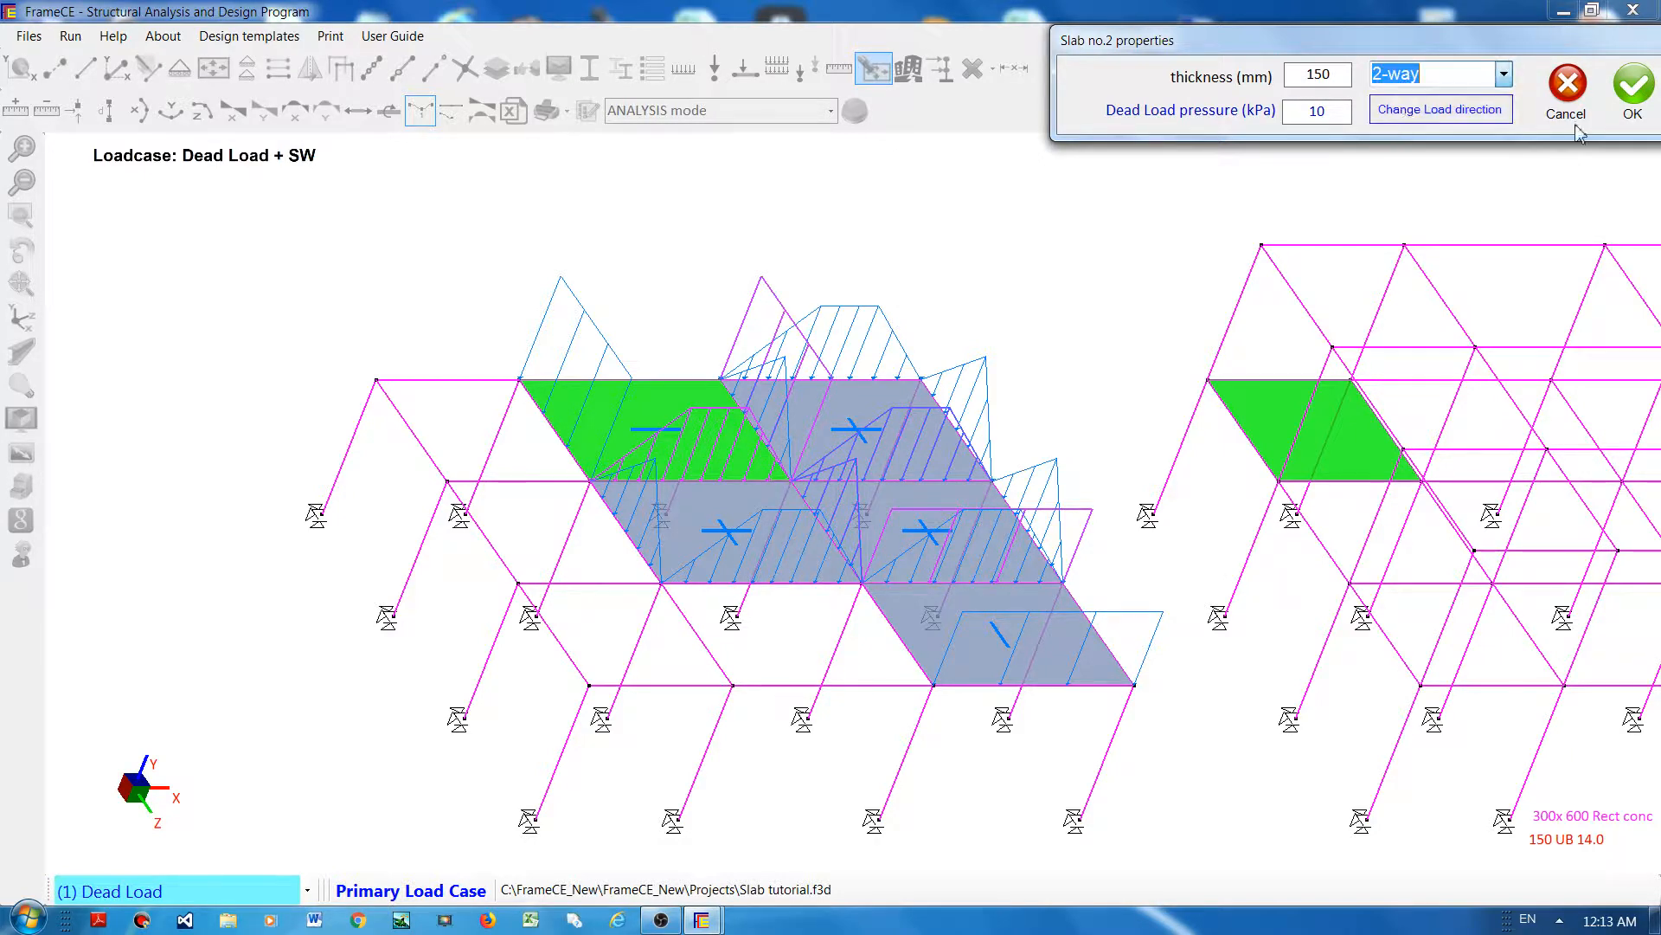
click(1631, 87)
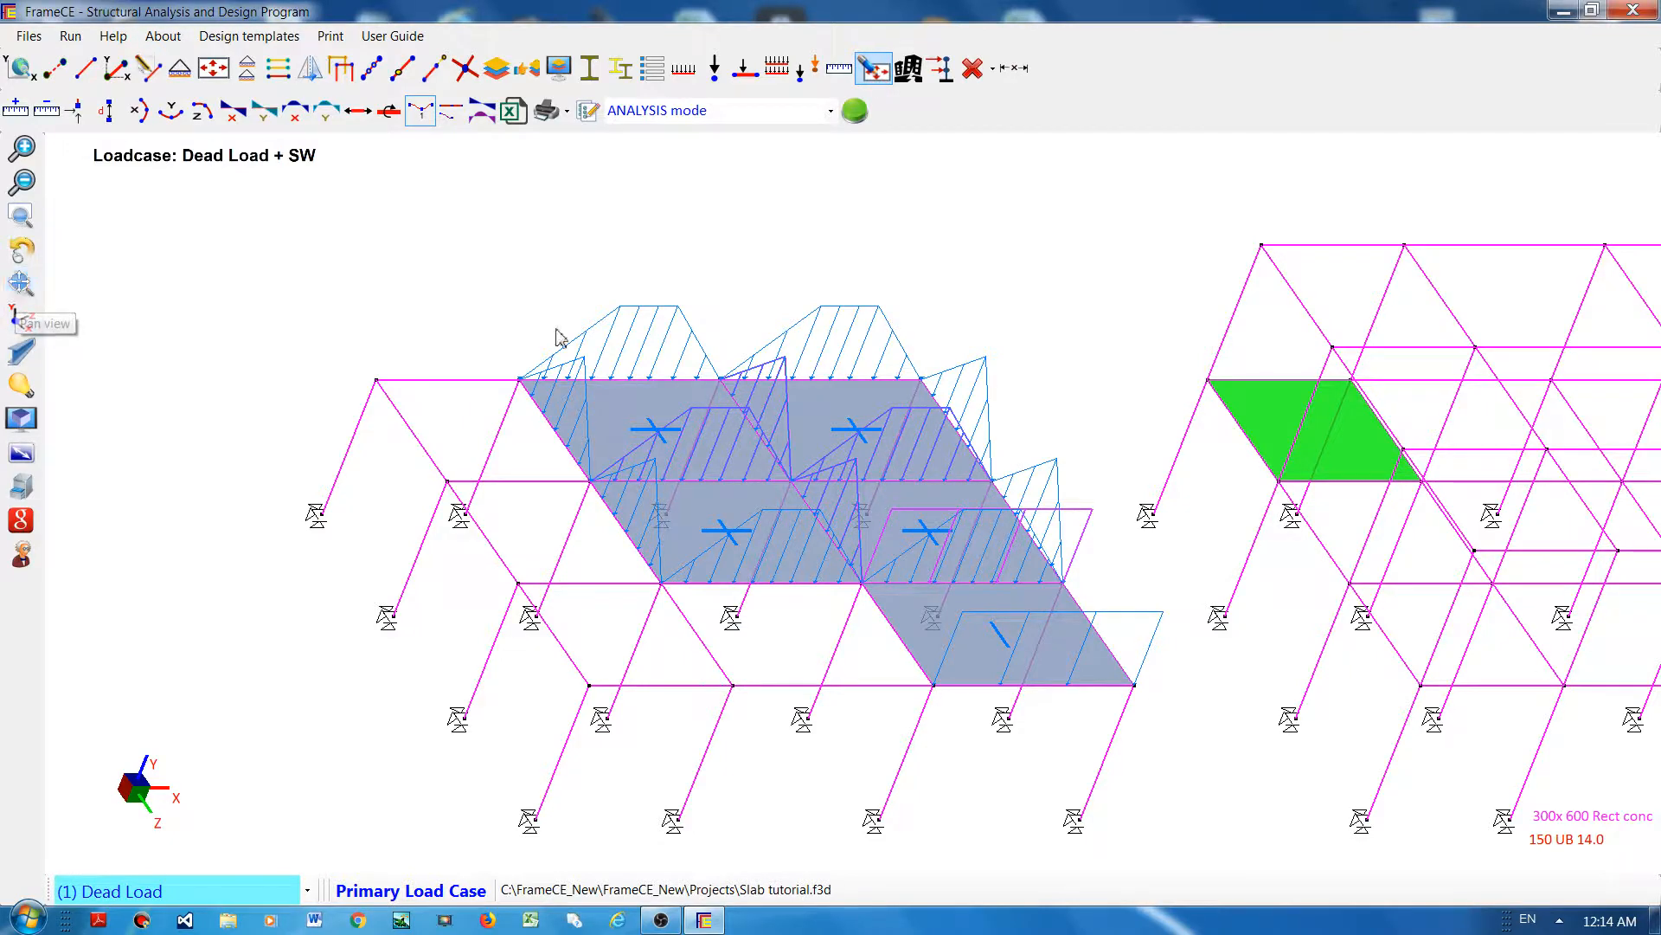
middle_drag(1092, 375, 368, 344)
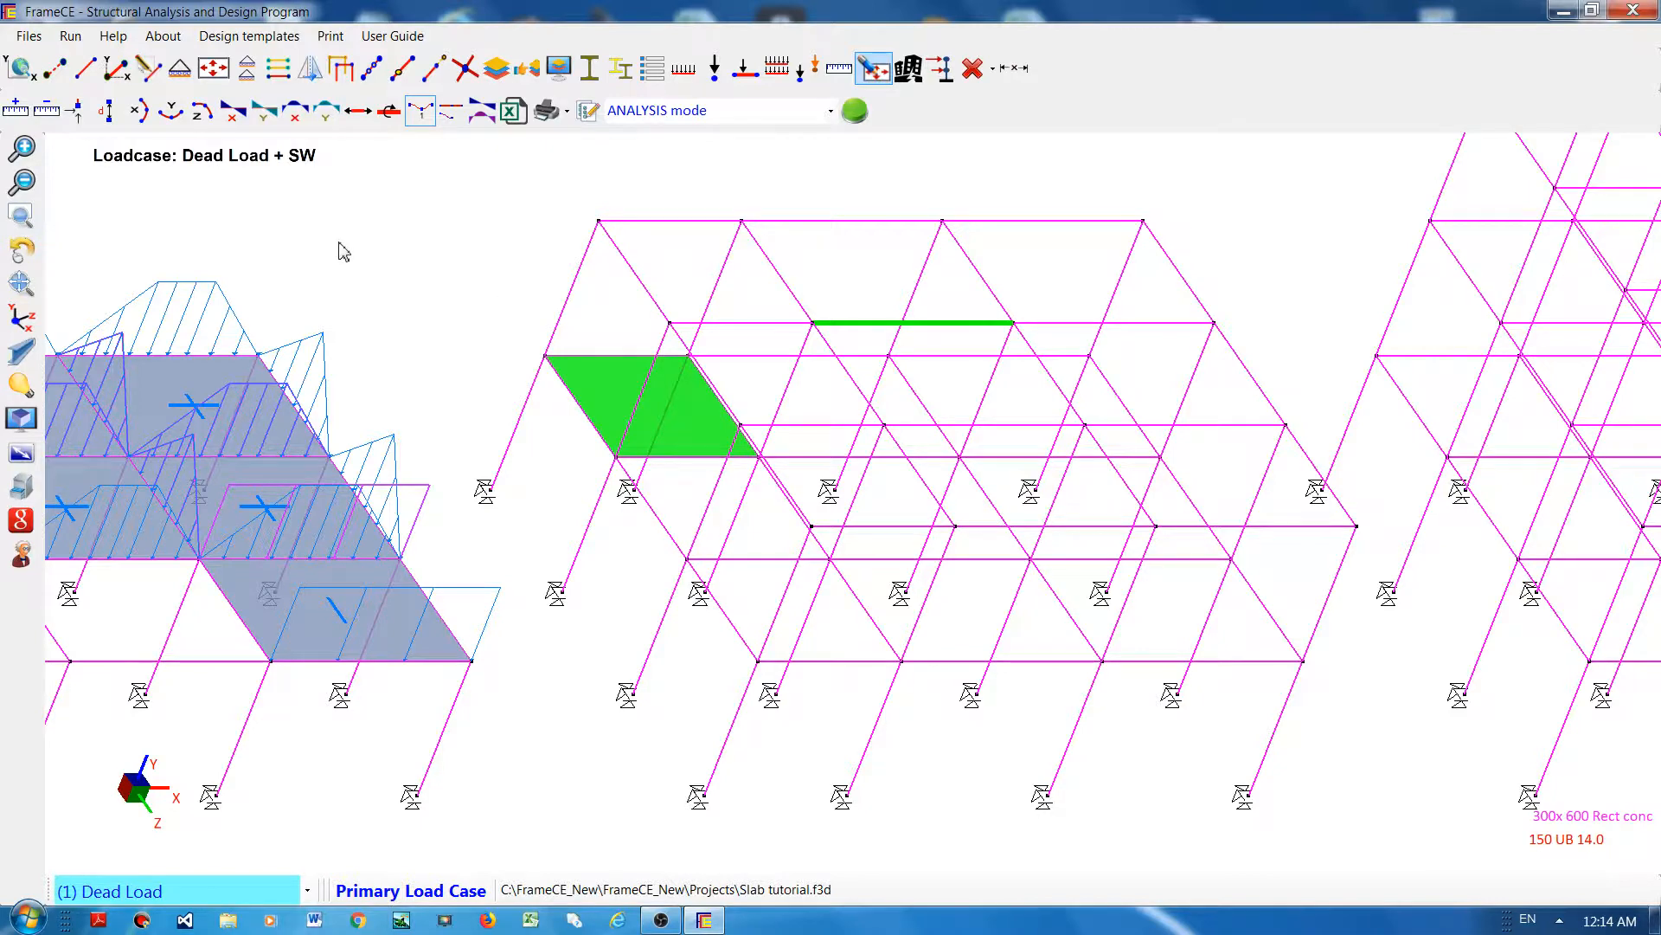
Step: Create 2-way slabs 150 mm thick with 10 kPa dead load in the middle top-floor bays of the two-storey frame
click(212, 69)
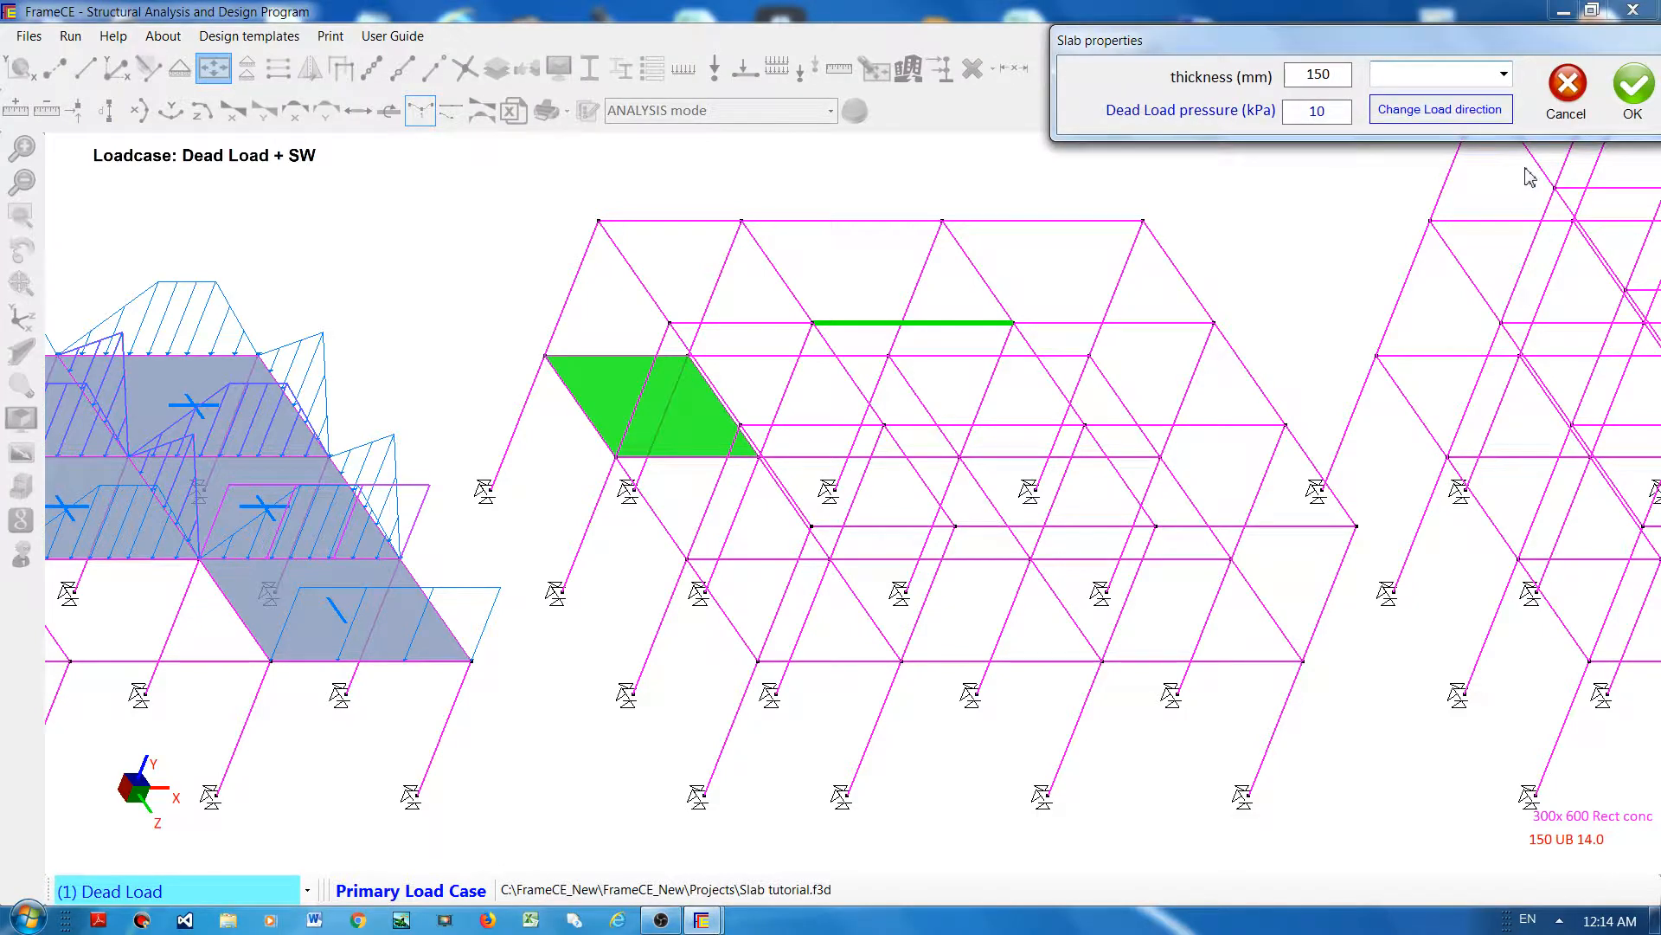
click(1504, 75)
click(1397, 99)
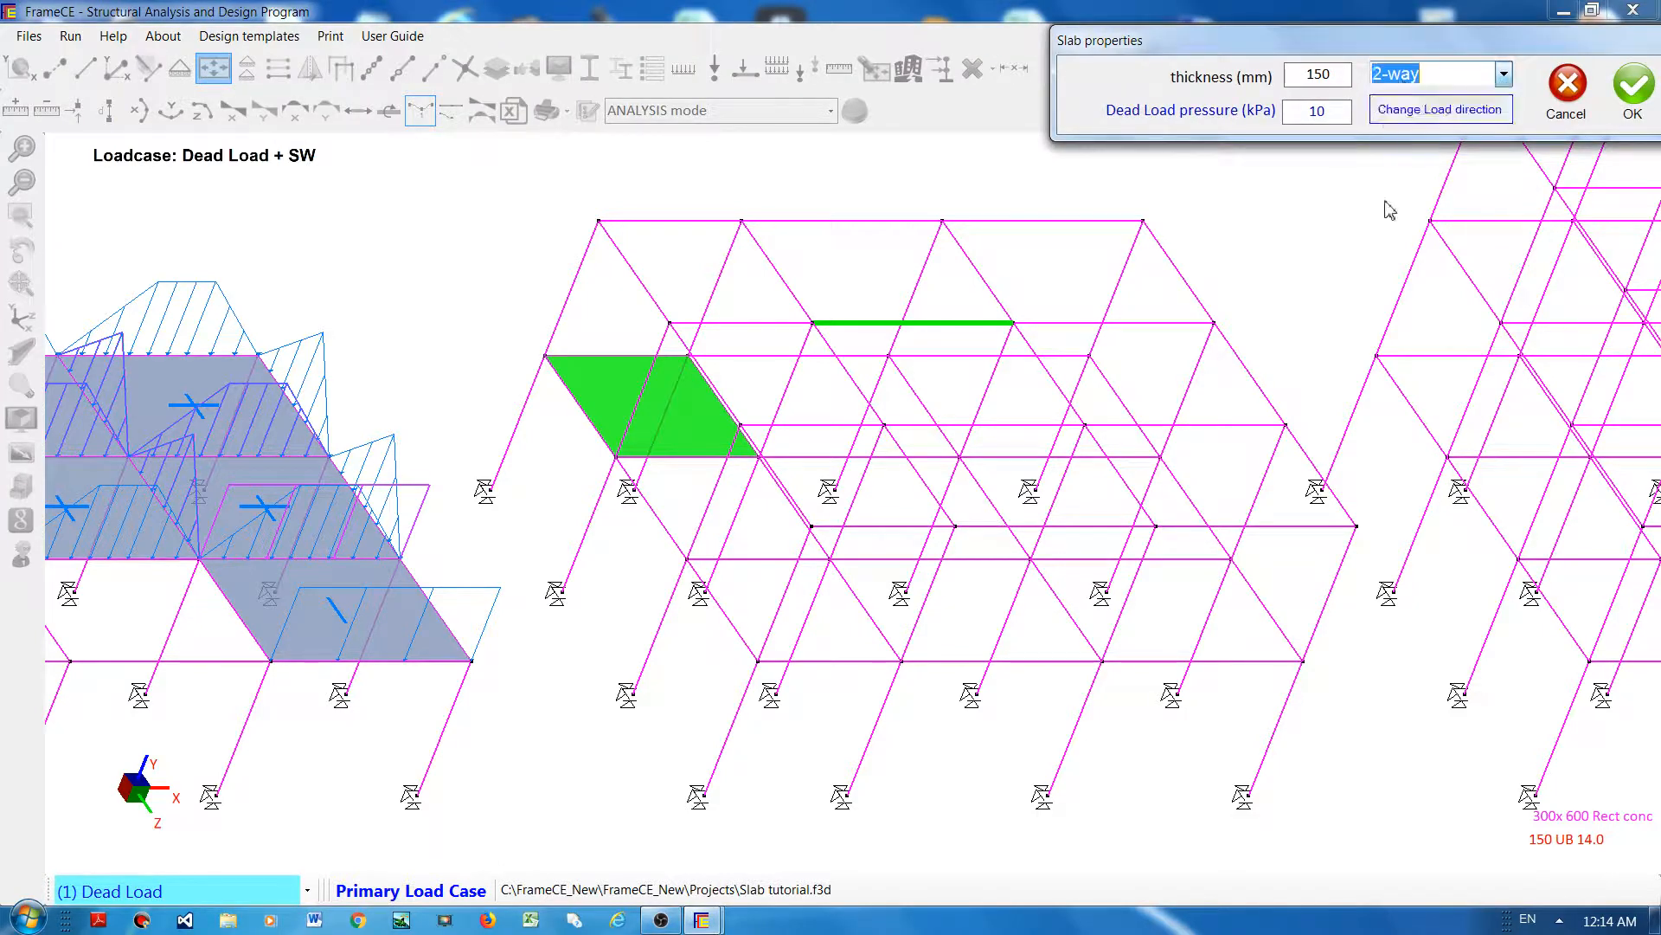
click(1634, 86)
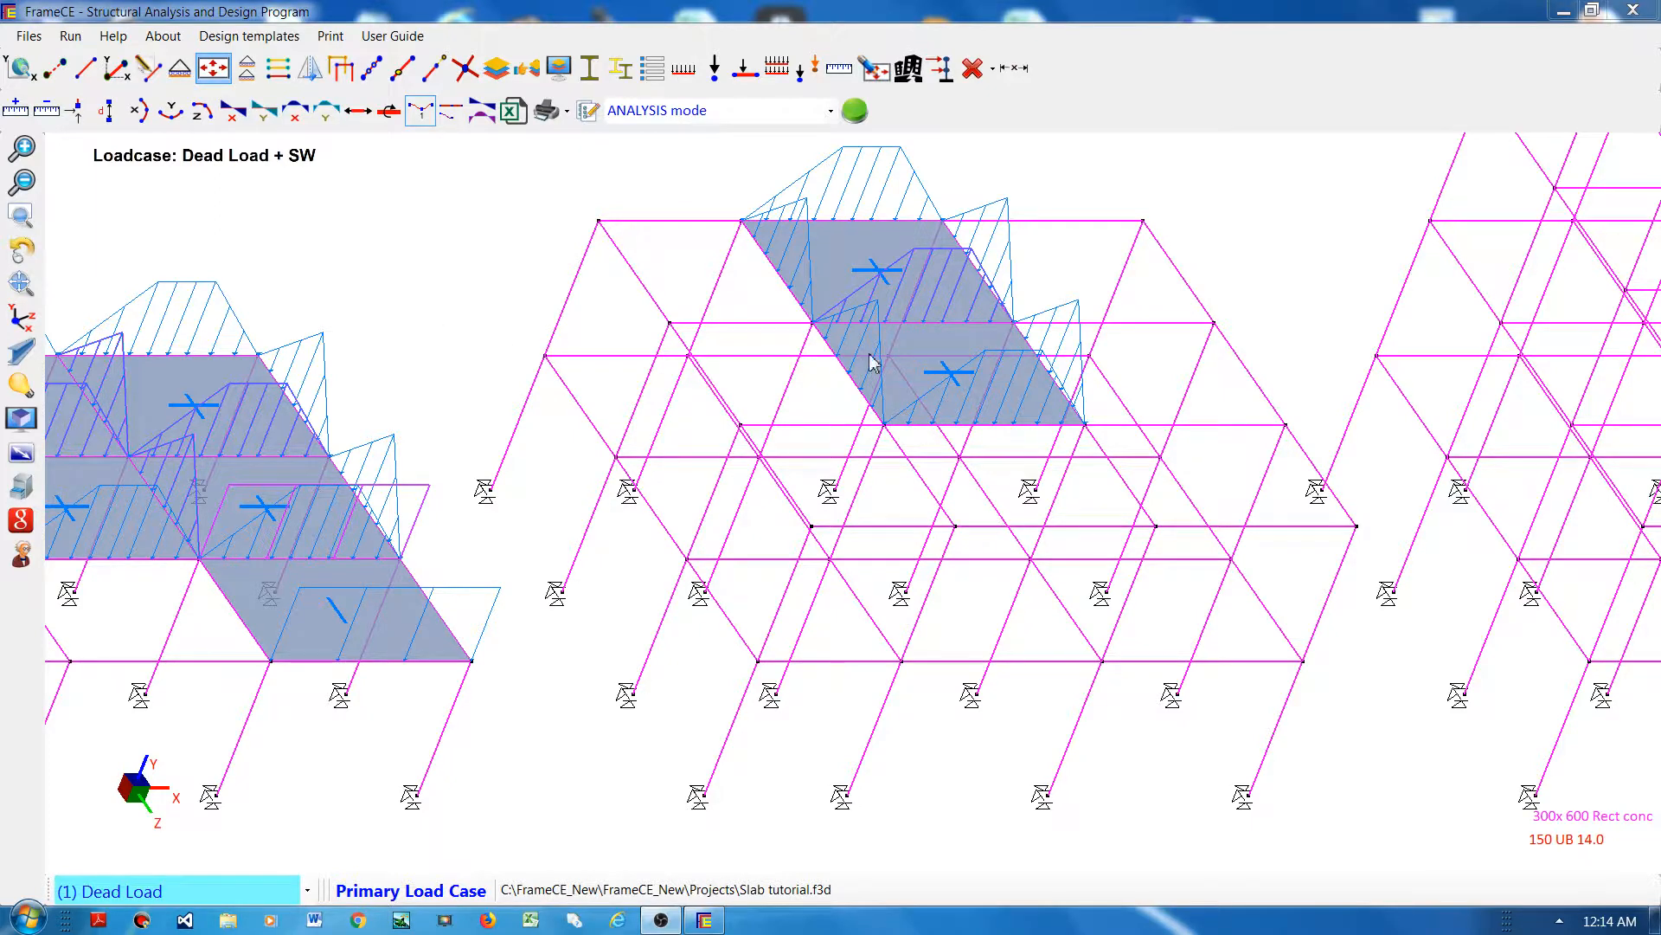
Step: Orbit the frames slightly, inspect the slabs in the solid rendered view, and return to the wireframe display
click(23, 249)
mouse_move(464, 326)
mouse_down()
mouse_move(421, 335)
mouse_move(446, 333)
mouse_up()
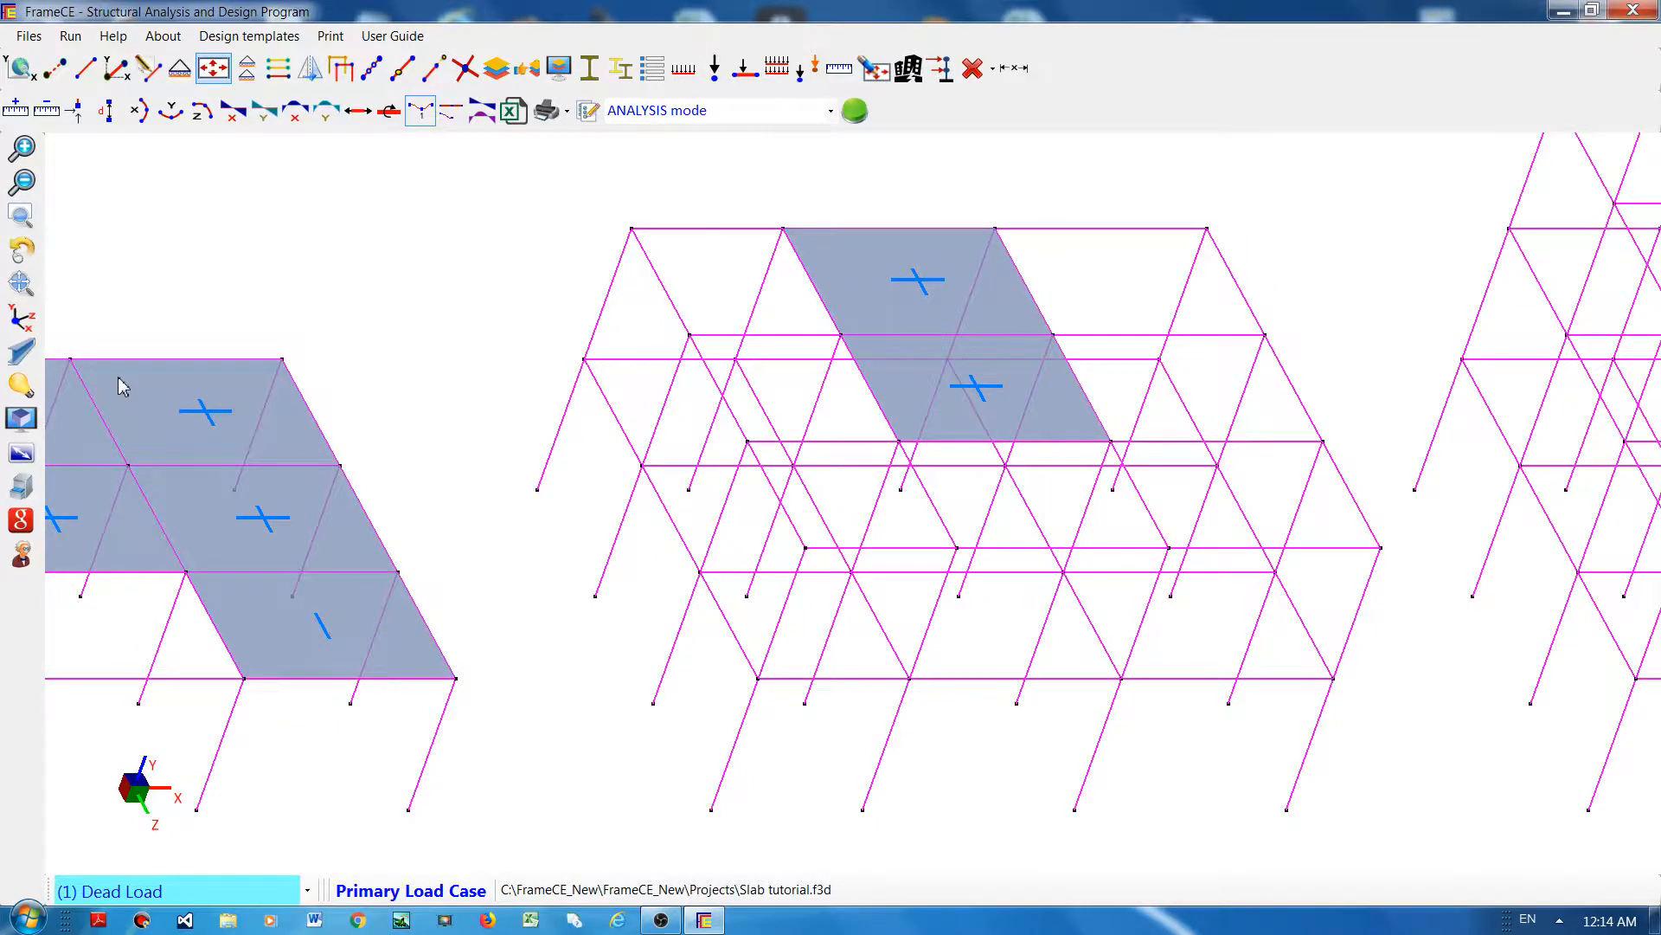
click(24, 355)
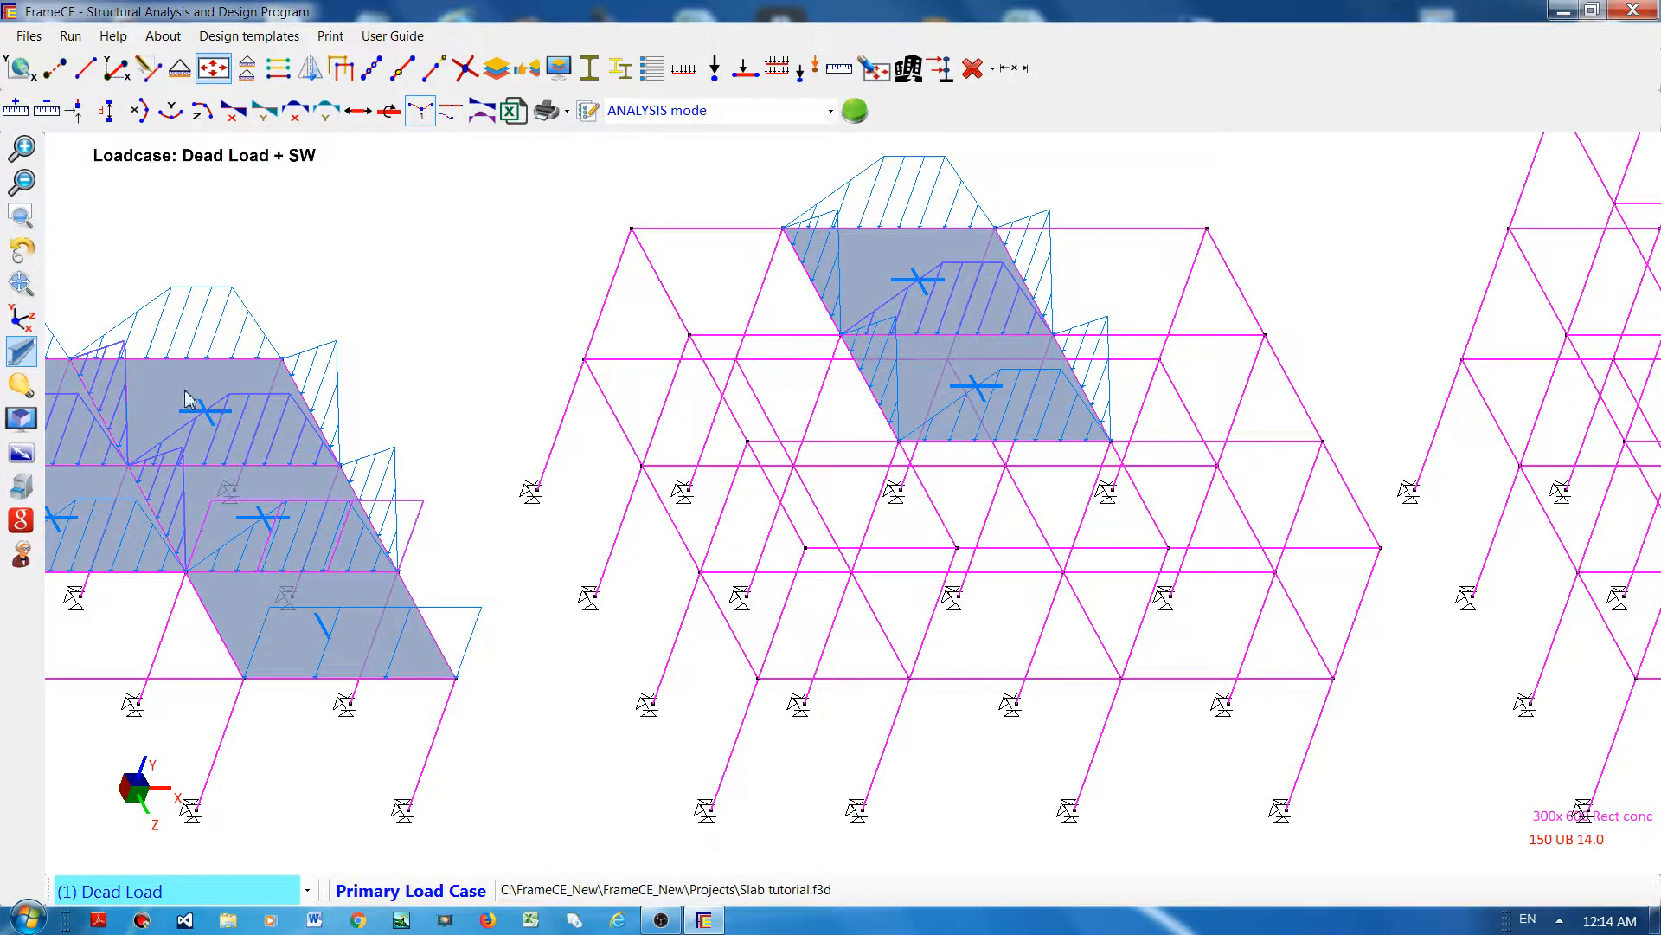
click(22, 352)
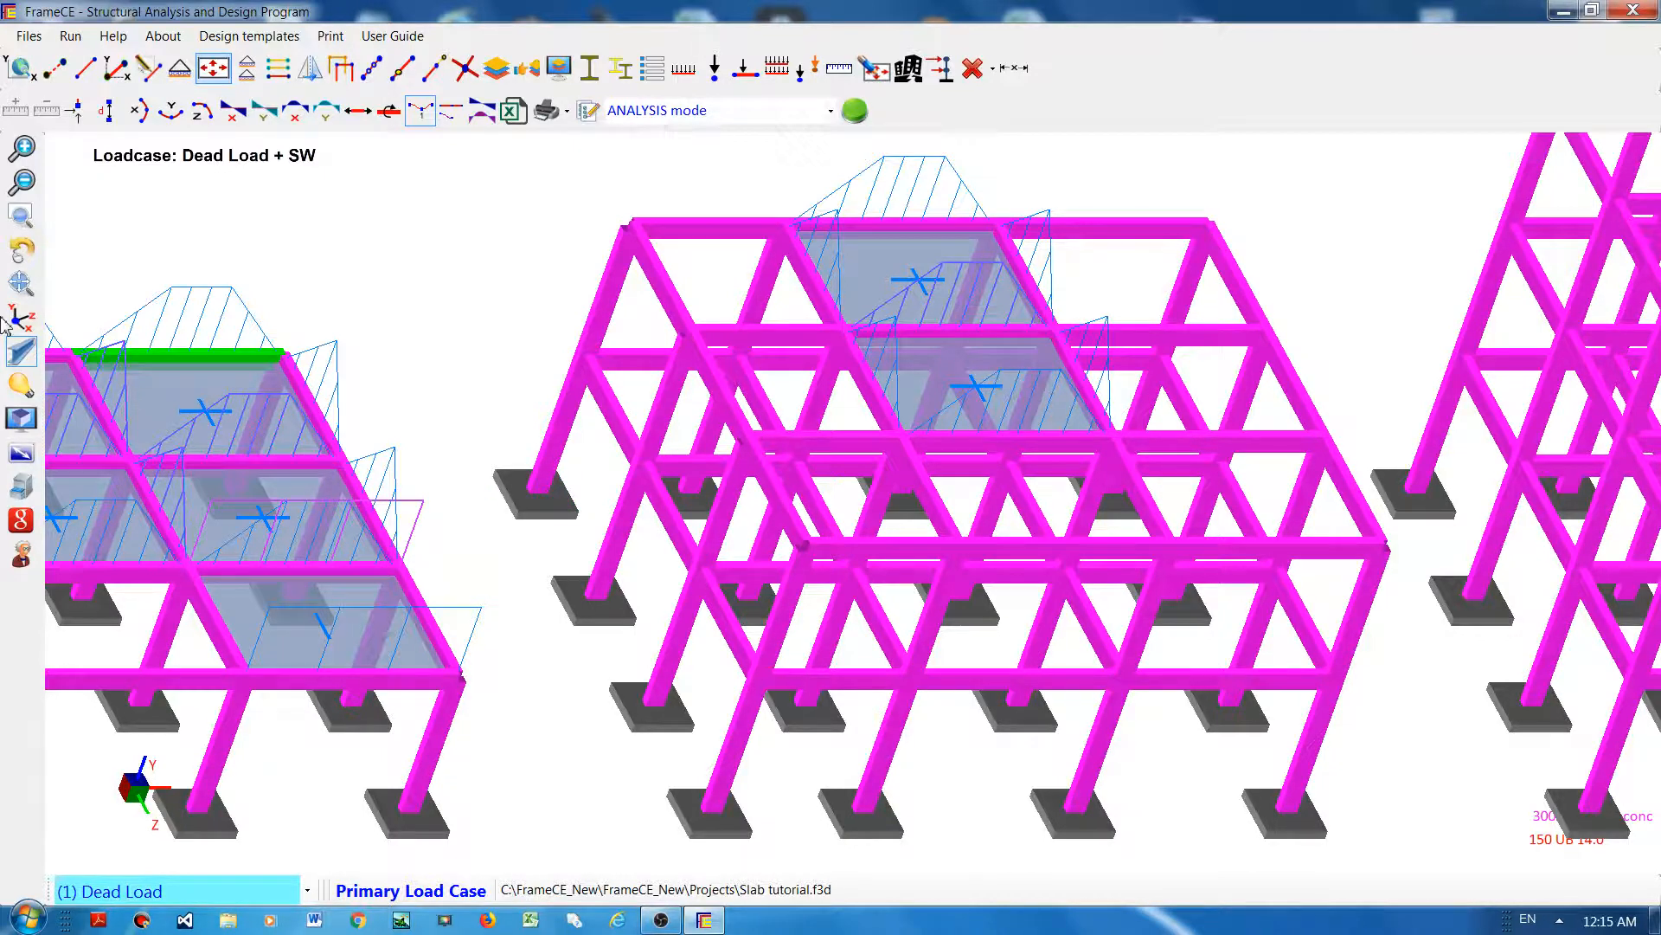
click(21, 350)
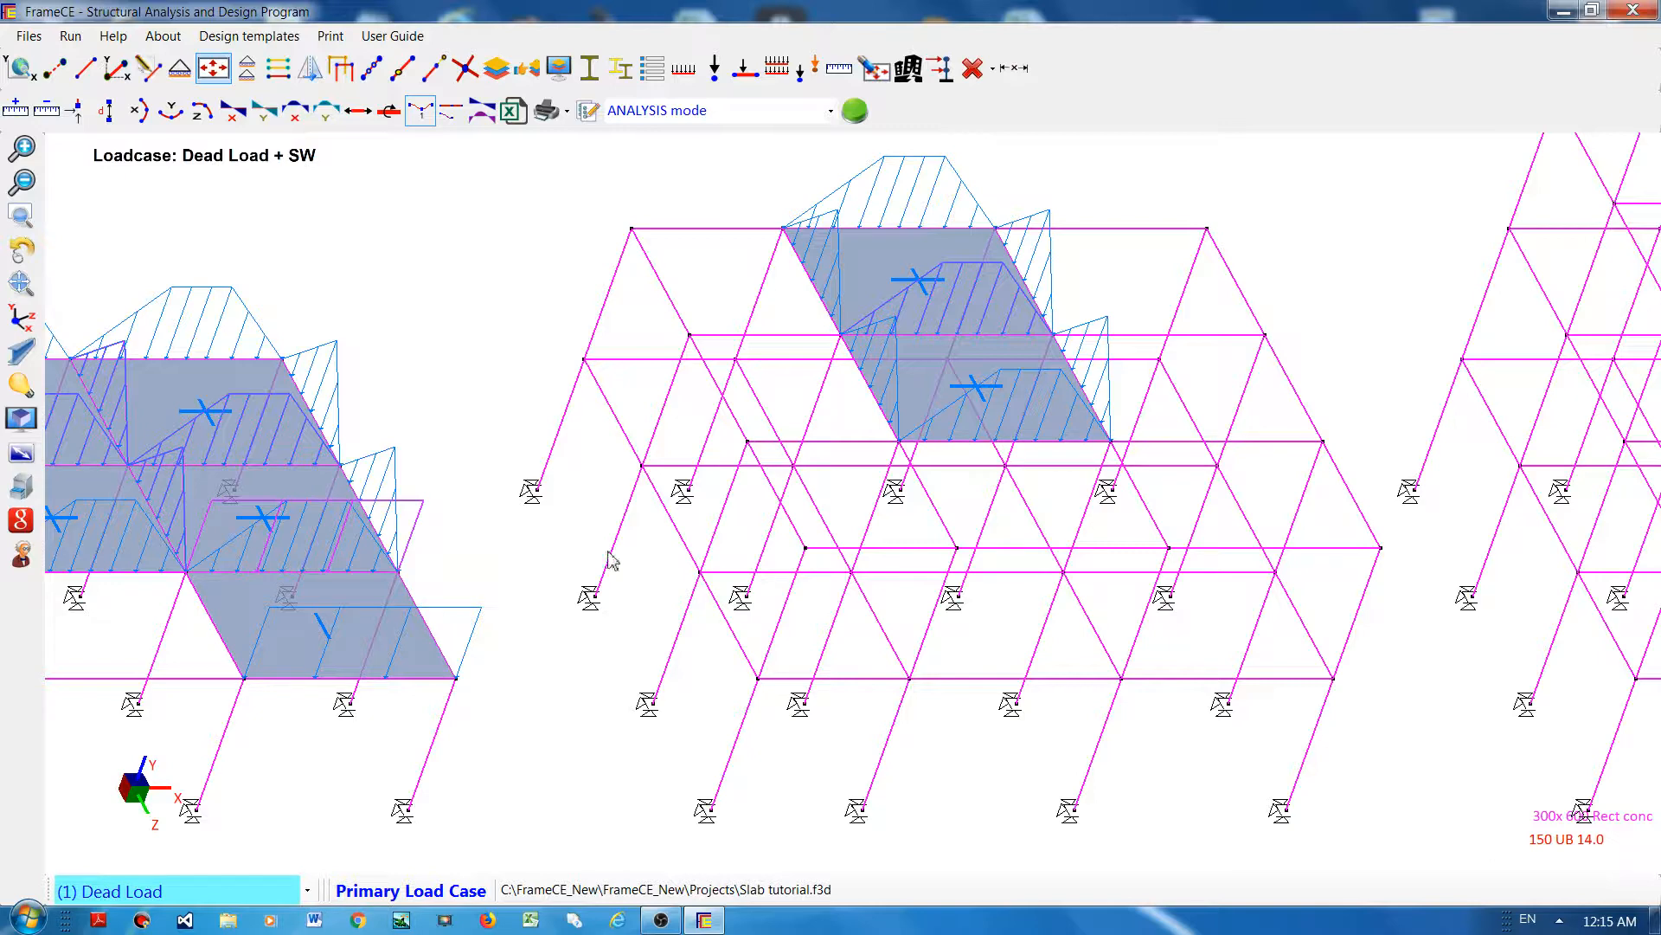
Step: Fill all first-floor bays of the two-storey frame with 2-way slabs, 150 mm thick, carrying 10 kPa dead load
click(17, 252)
drag(617, 651, 541, 653)
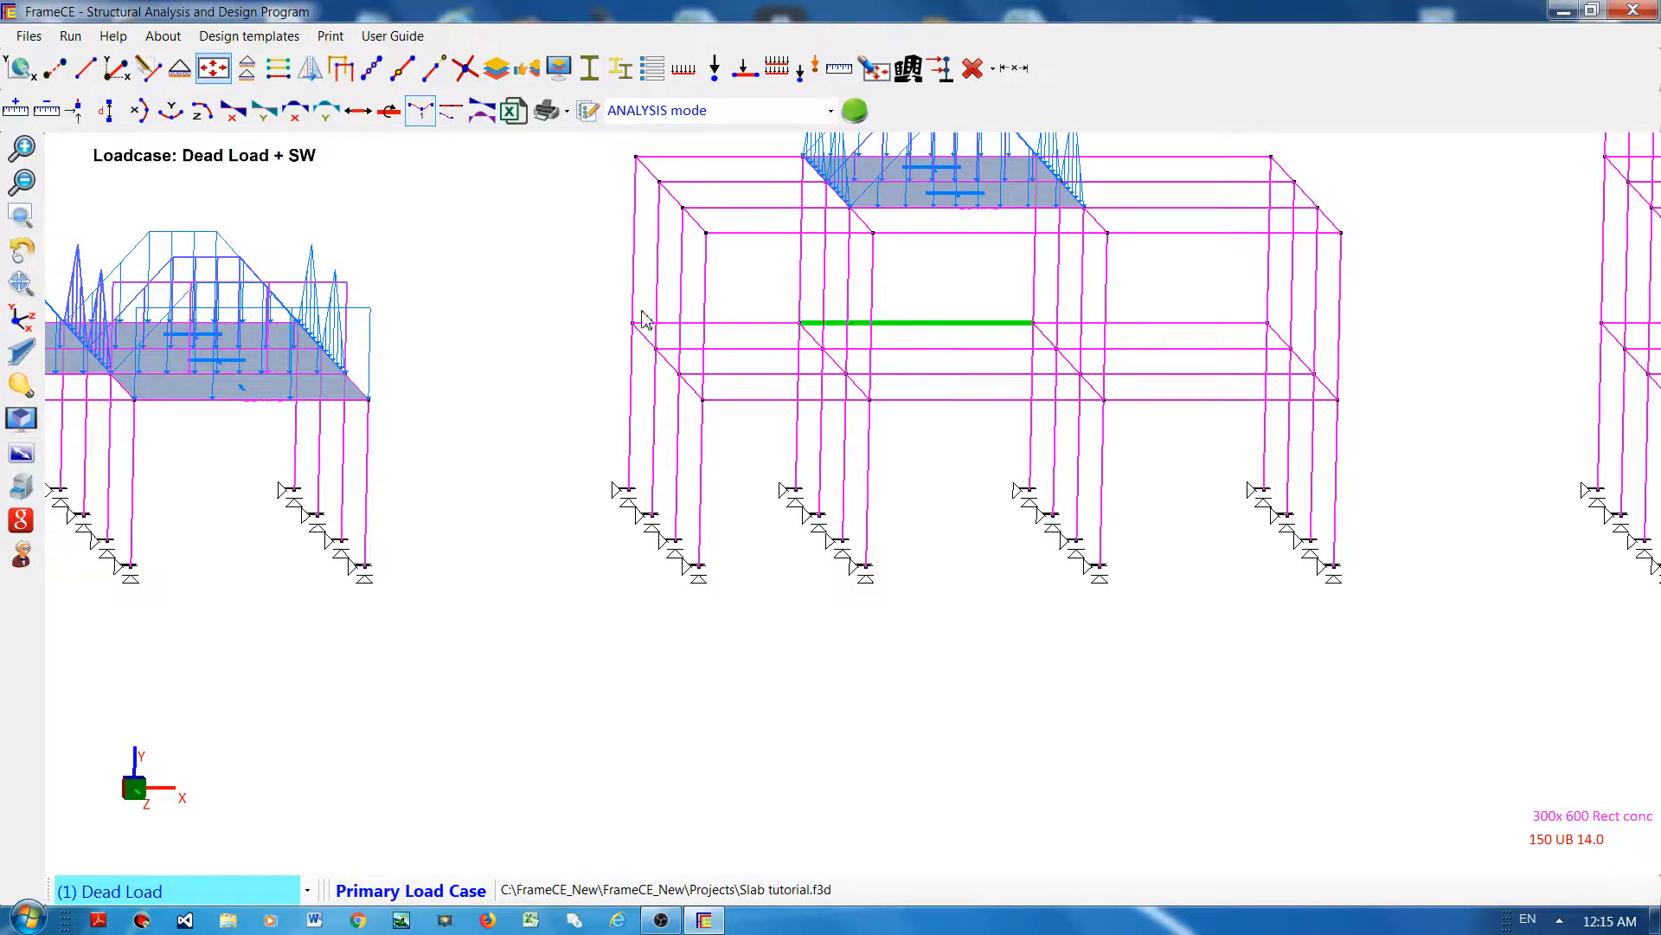
drag(570, 303, 1403, 455)
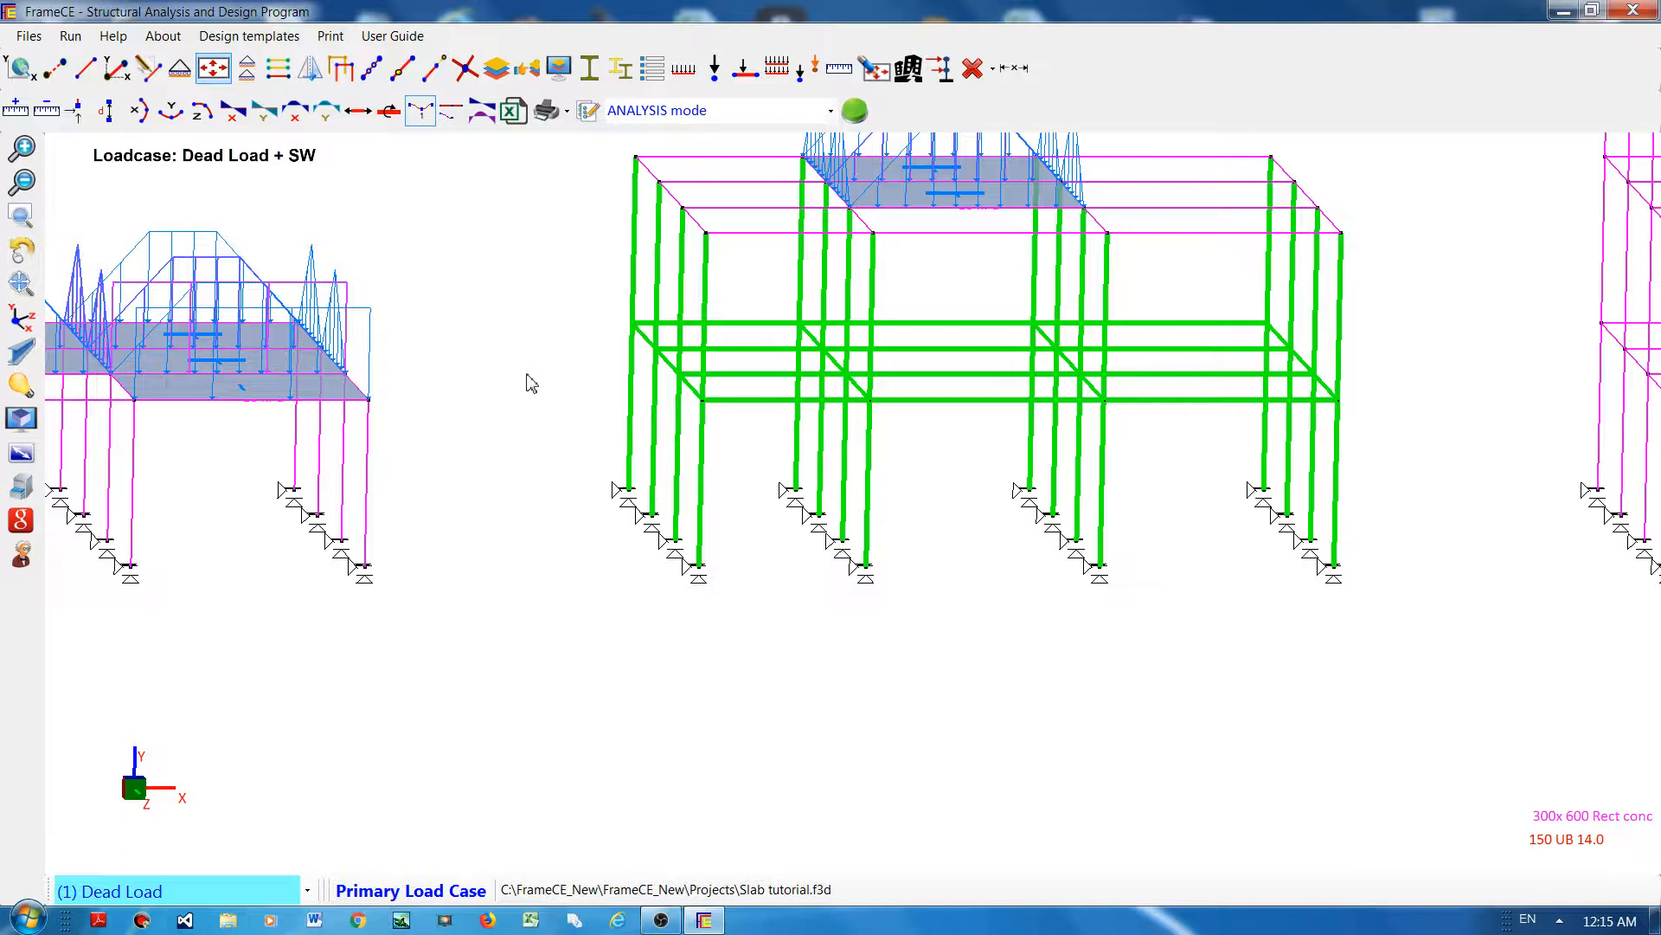
click(225, 73)
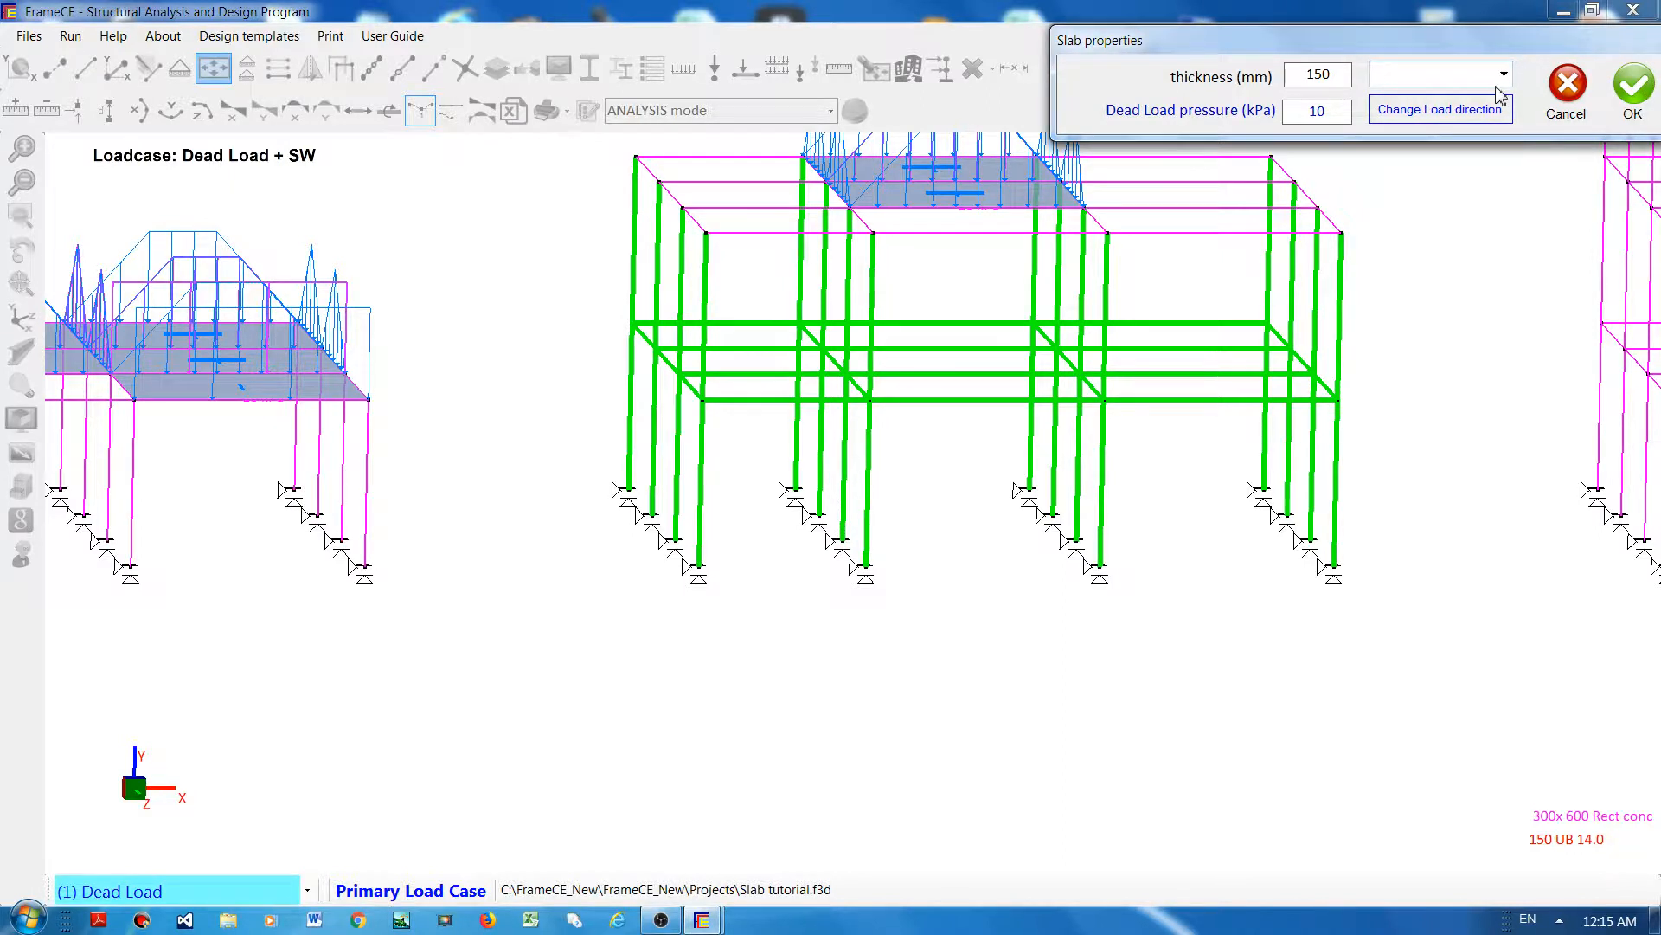
click(1502, 76)
click(1424, 101)
click(1636, 88)
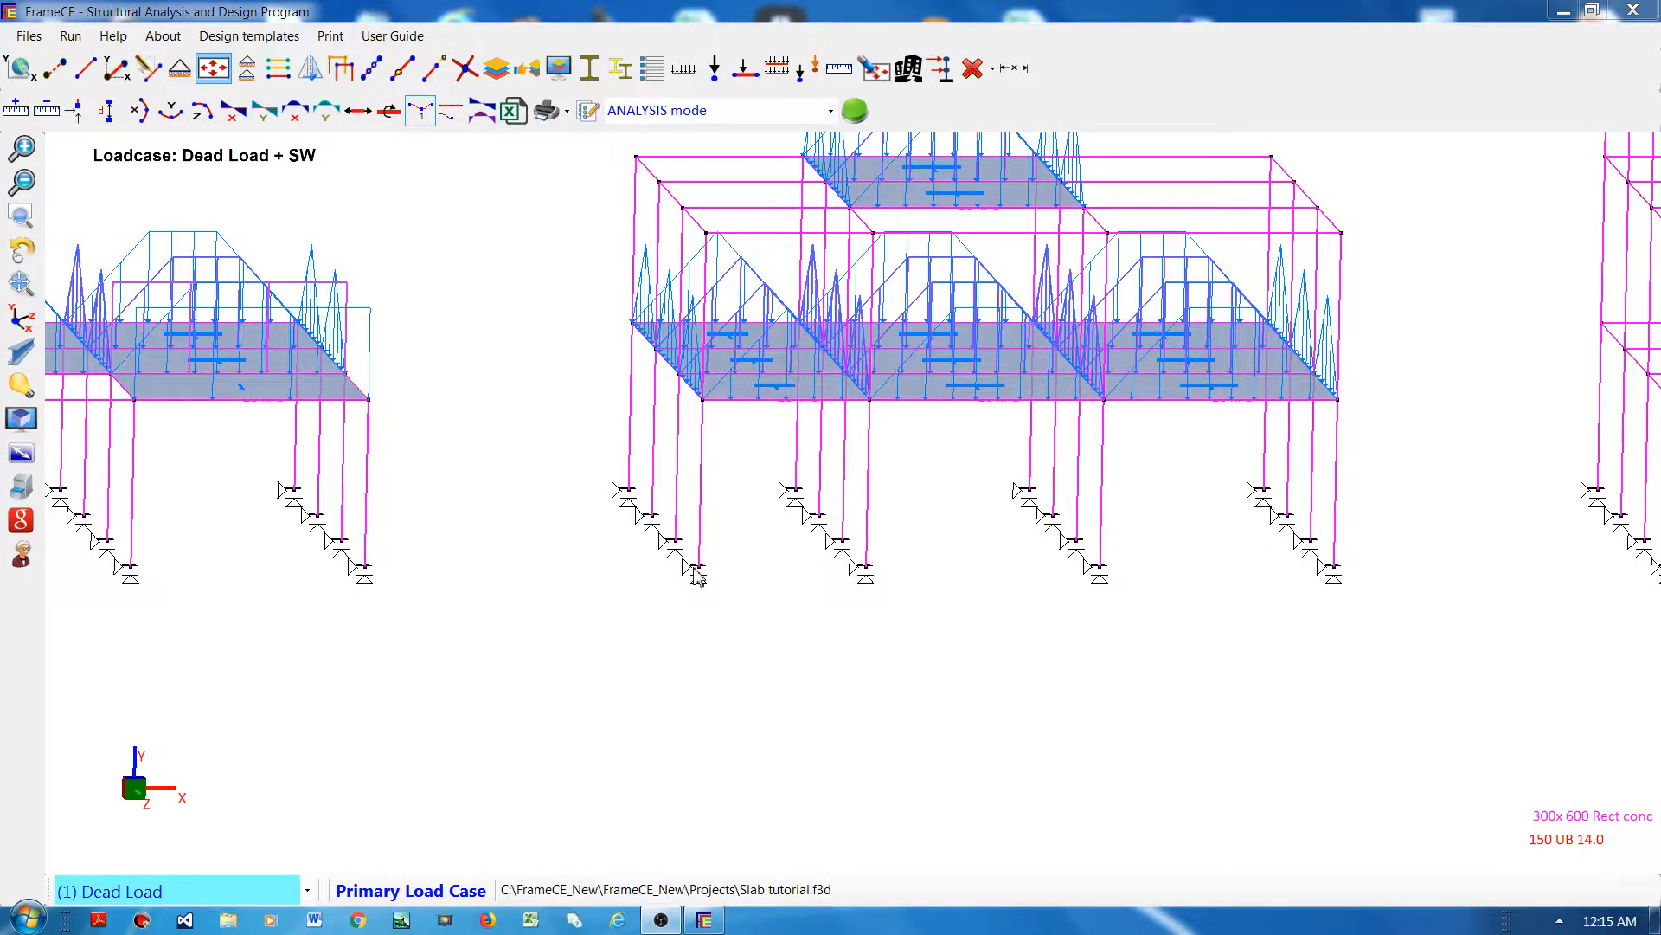
click(1347, 368)
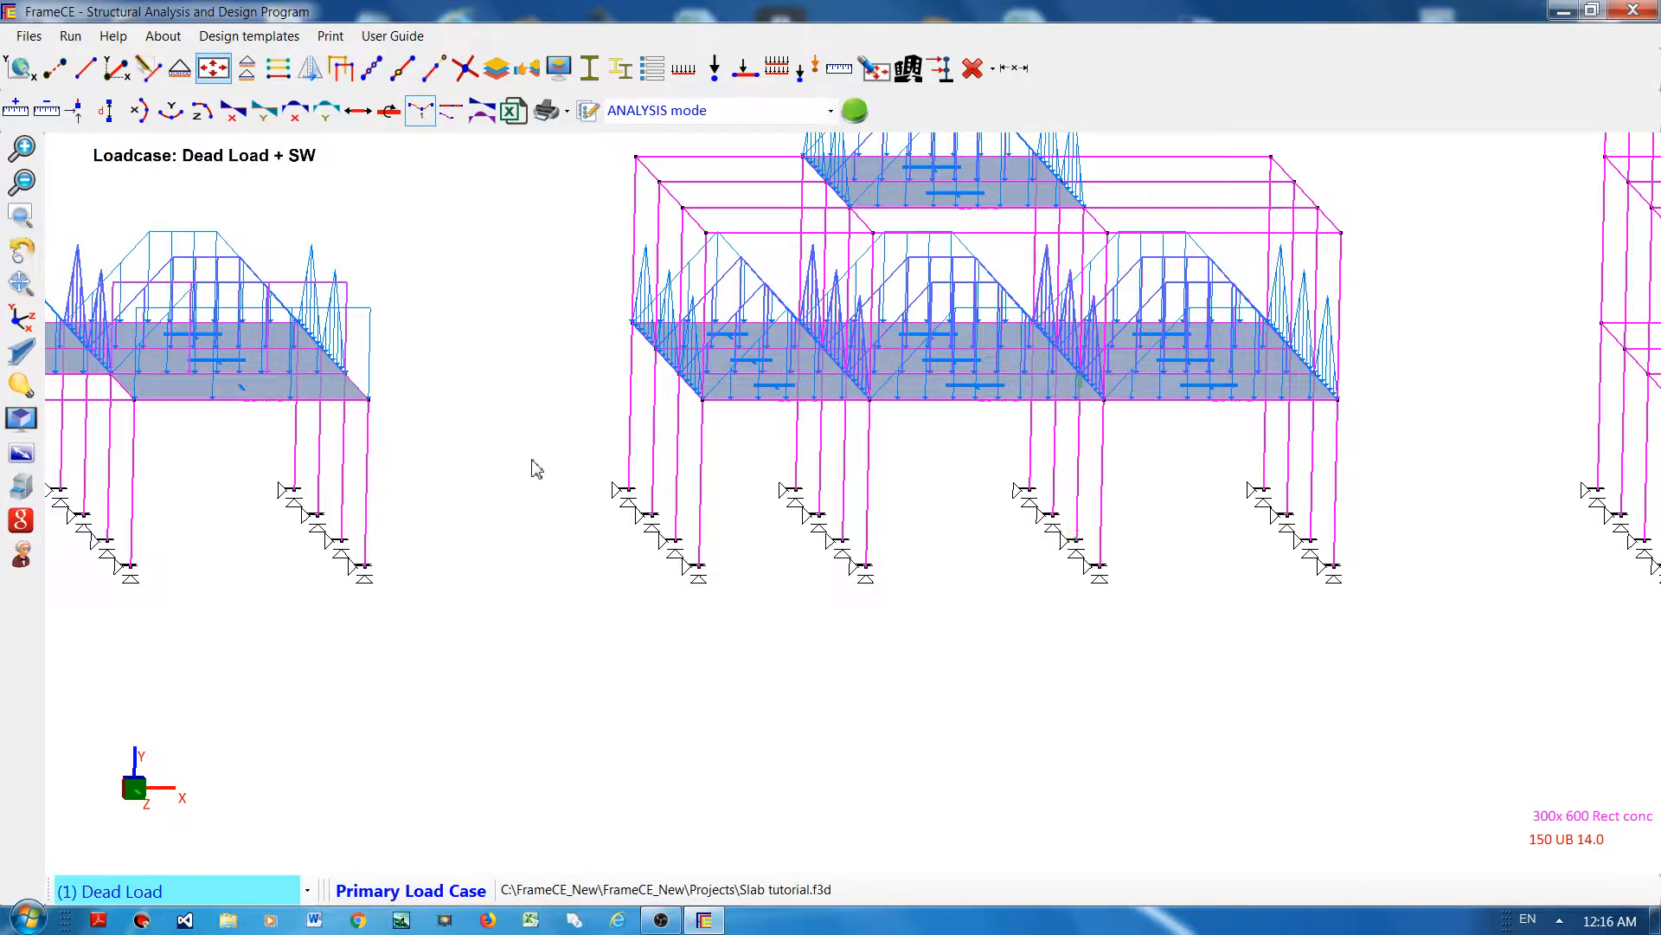
Step: Add 2-way slabs, 150 mm thick with 10 kPa dead load, to every floor bay of the four-storey frame
scroll(577, 418, down, 1)
scroll(577, 427, down, 1)
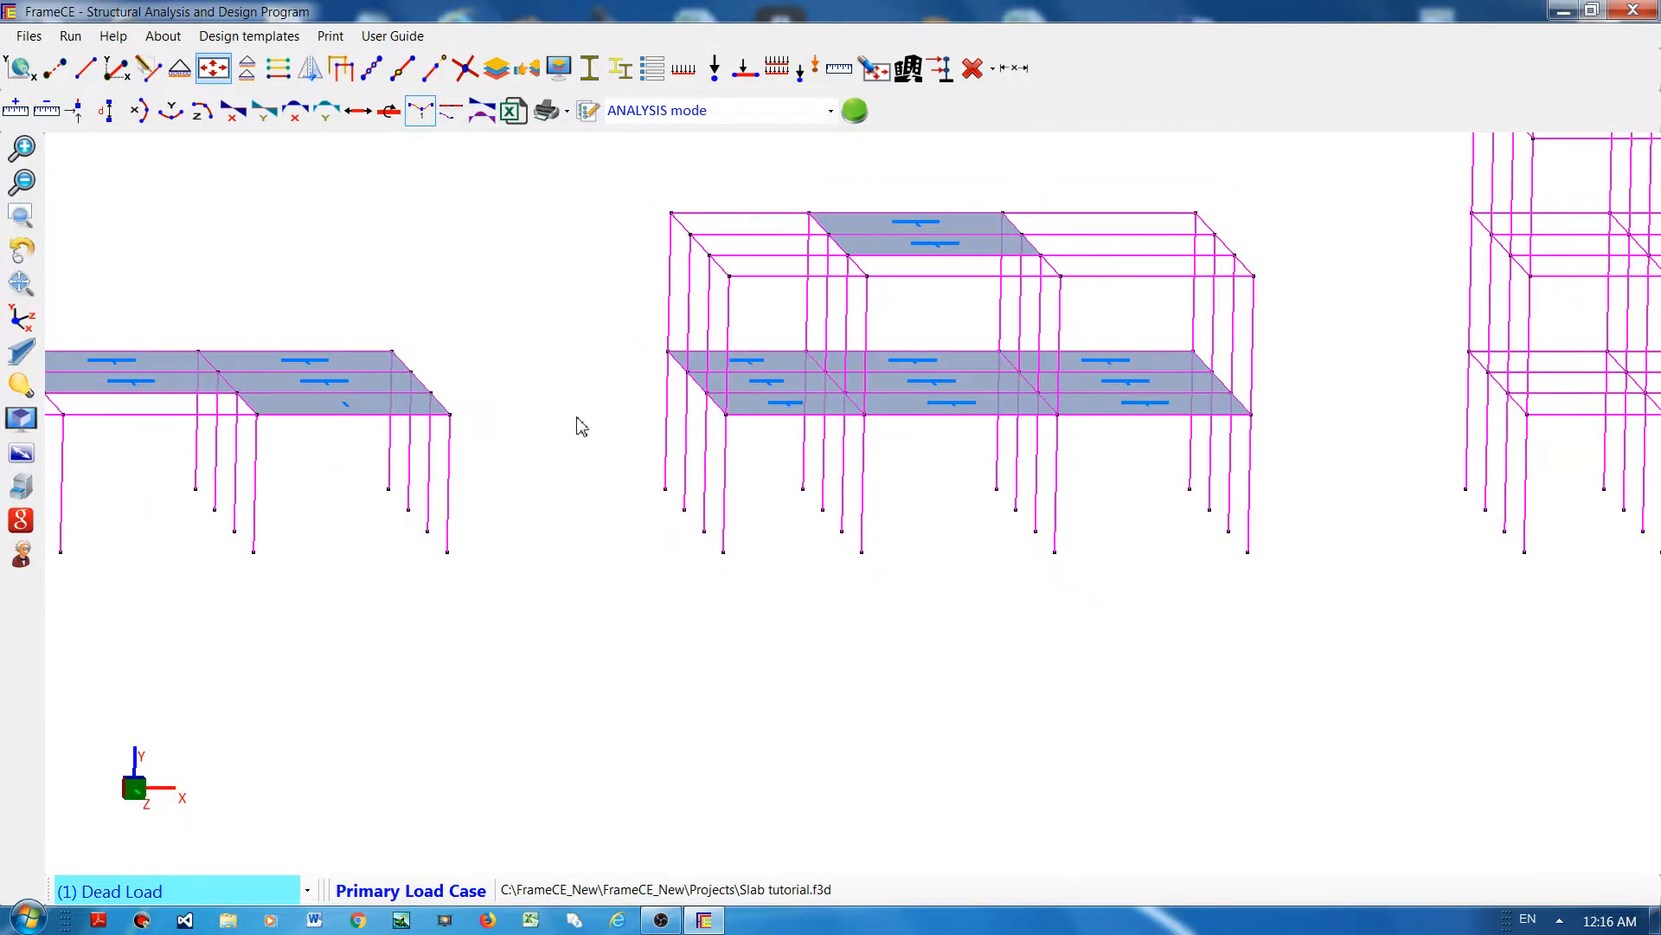
click(23, 282)
drag(613, 249, 95, 511)
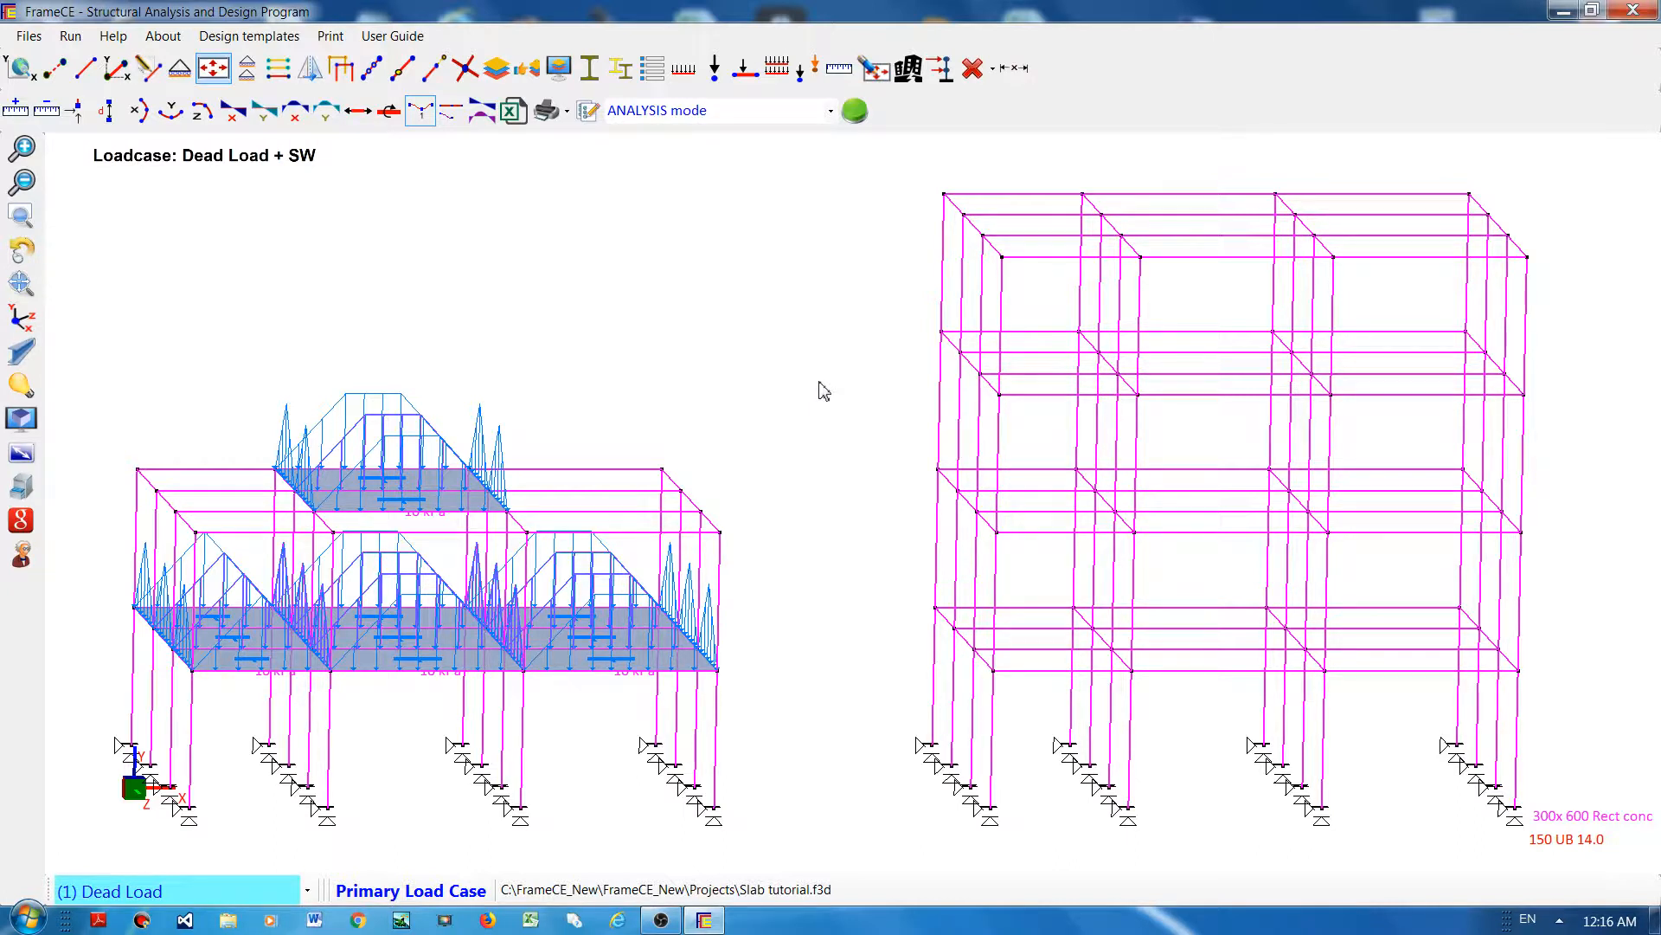
drag(864, 159, 1604, 835)
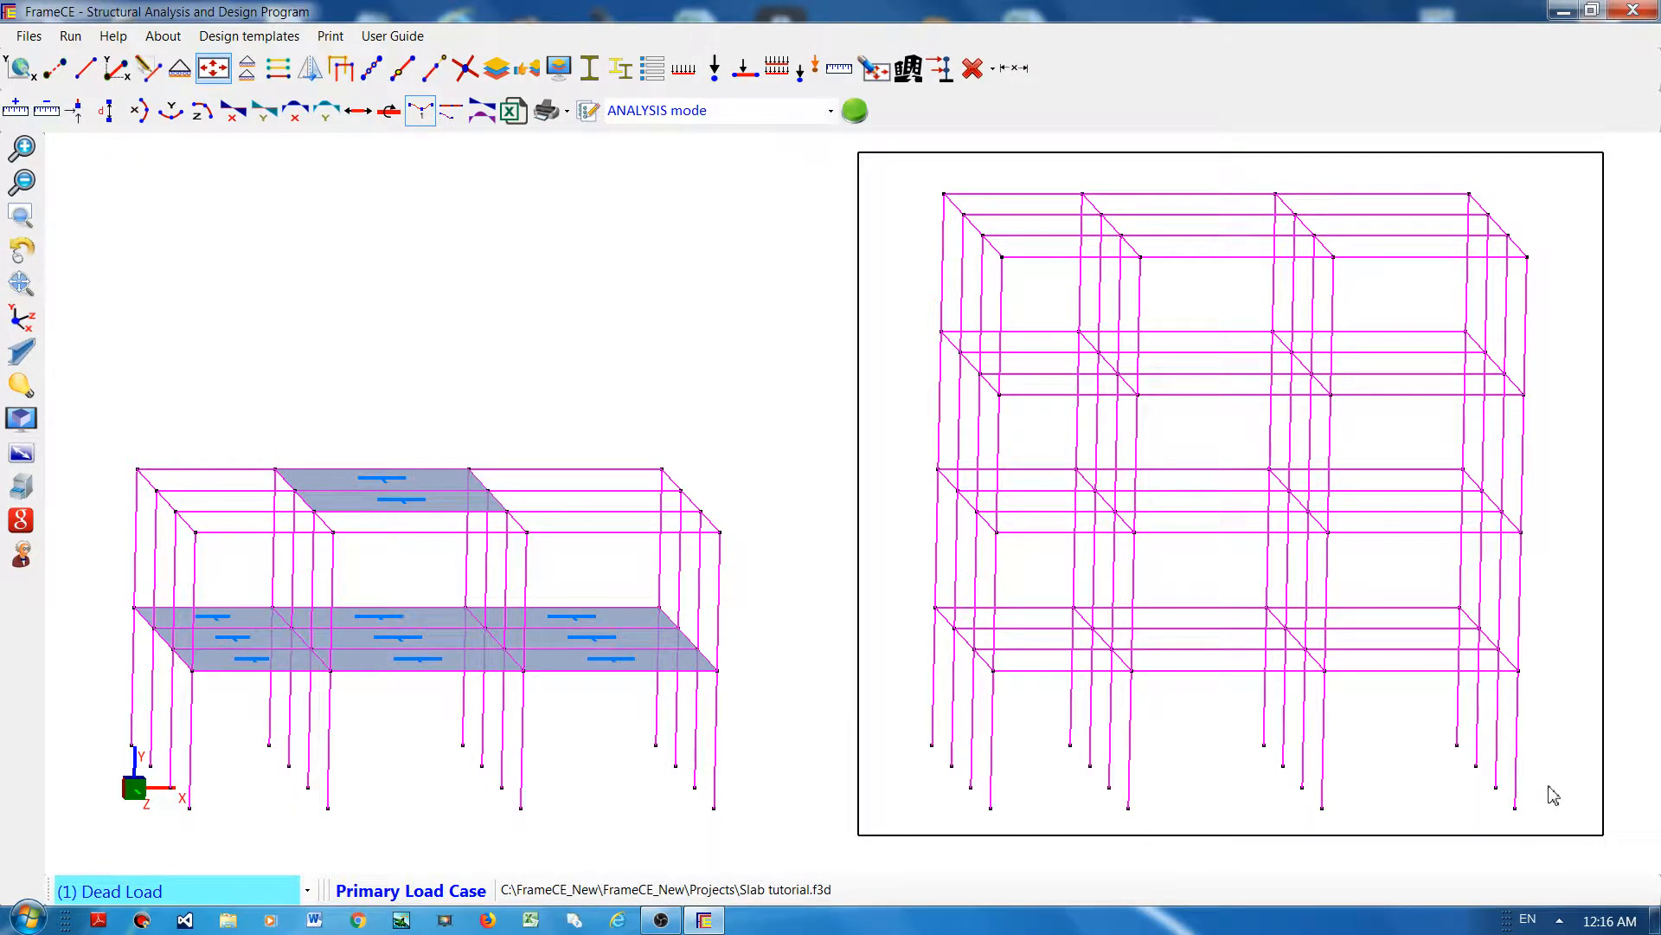
click(1553, 795)
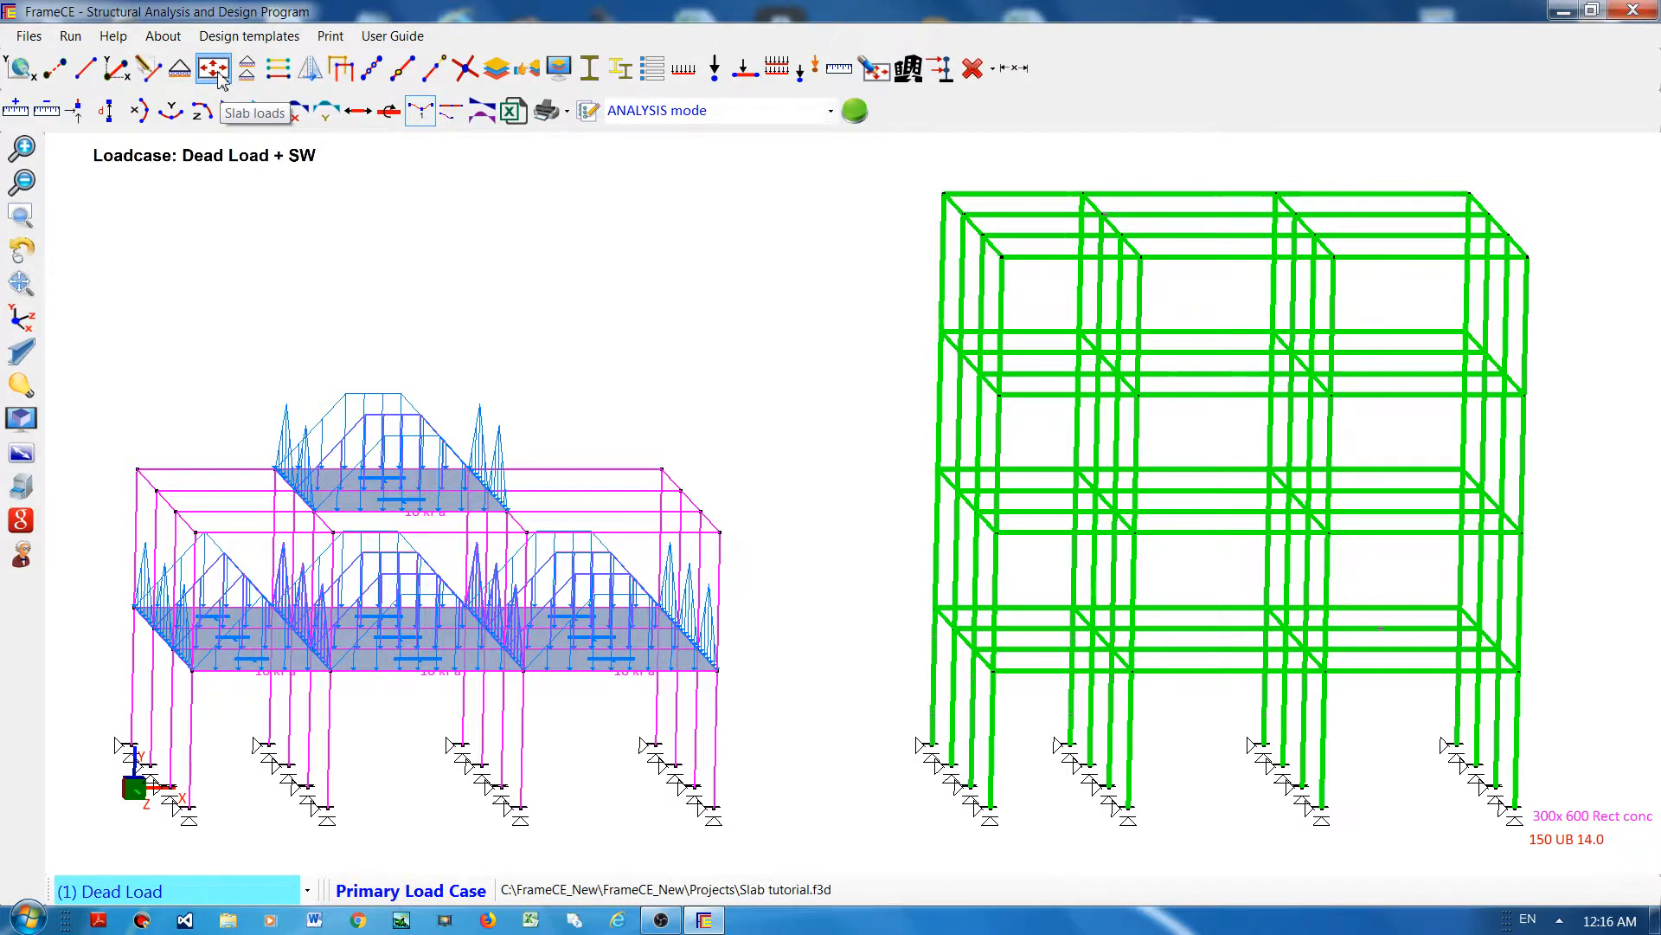
click(214, 69)
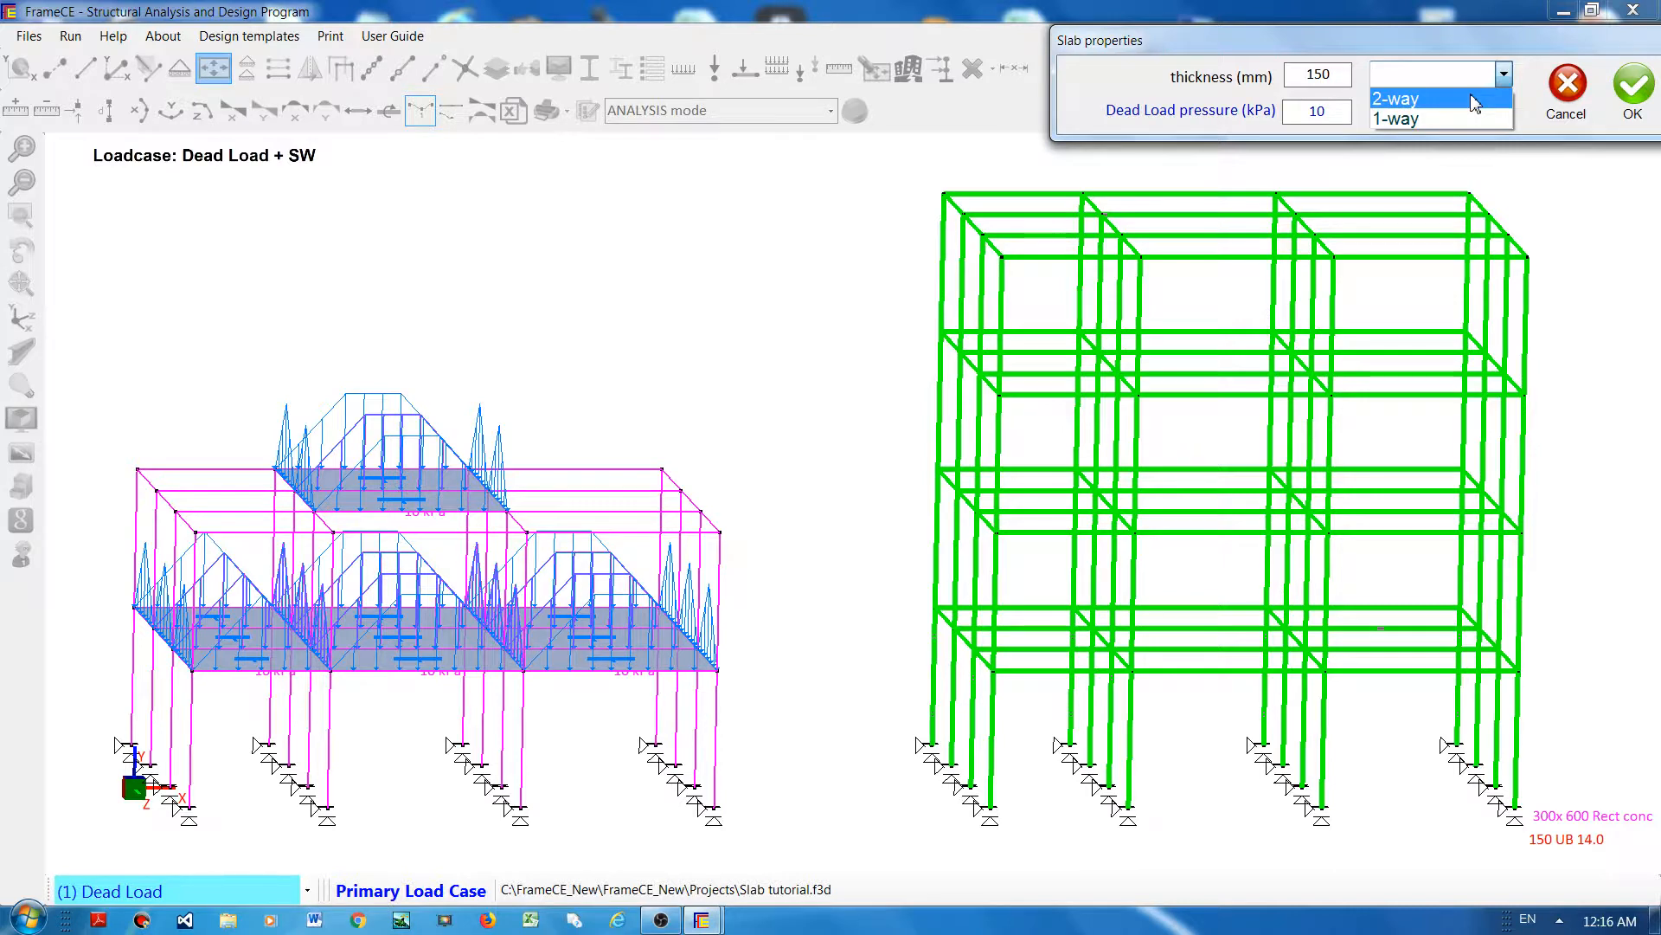
click(1474, 101)
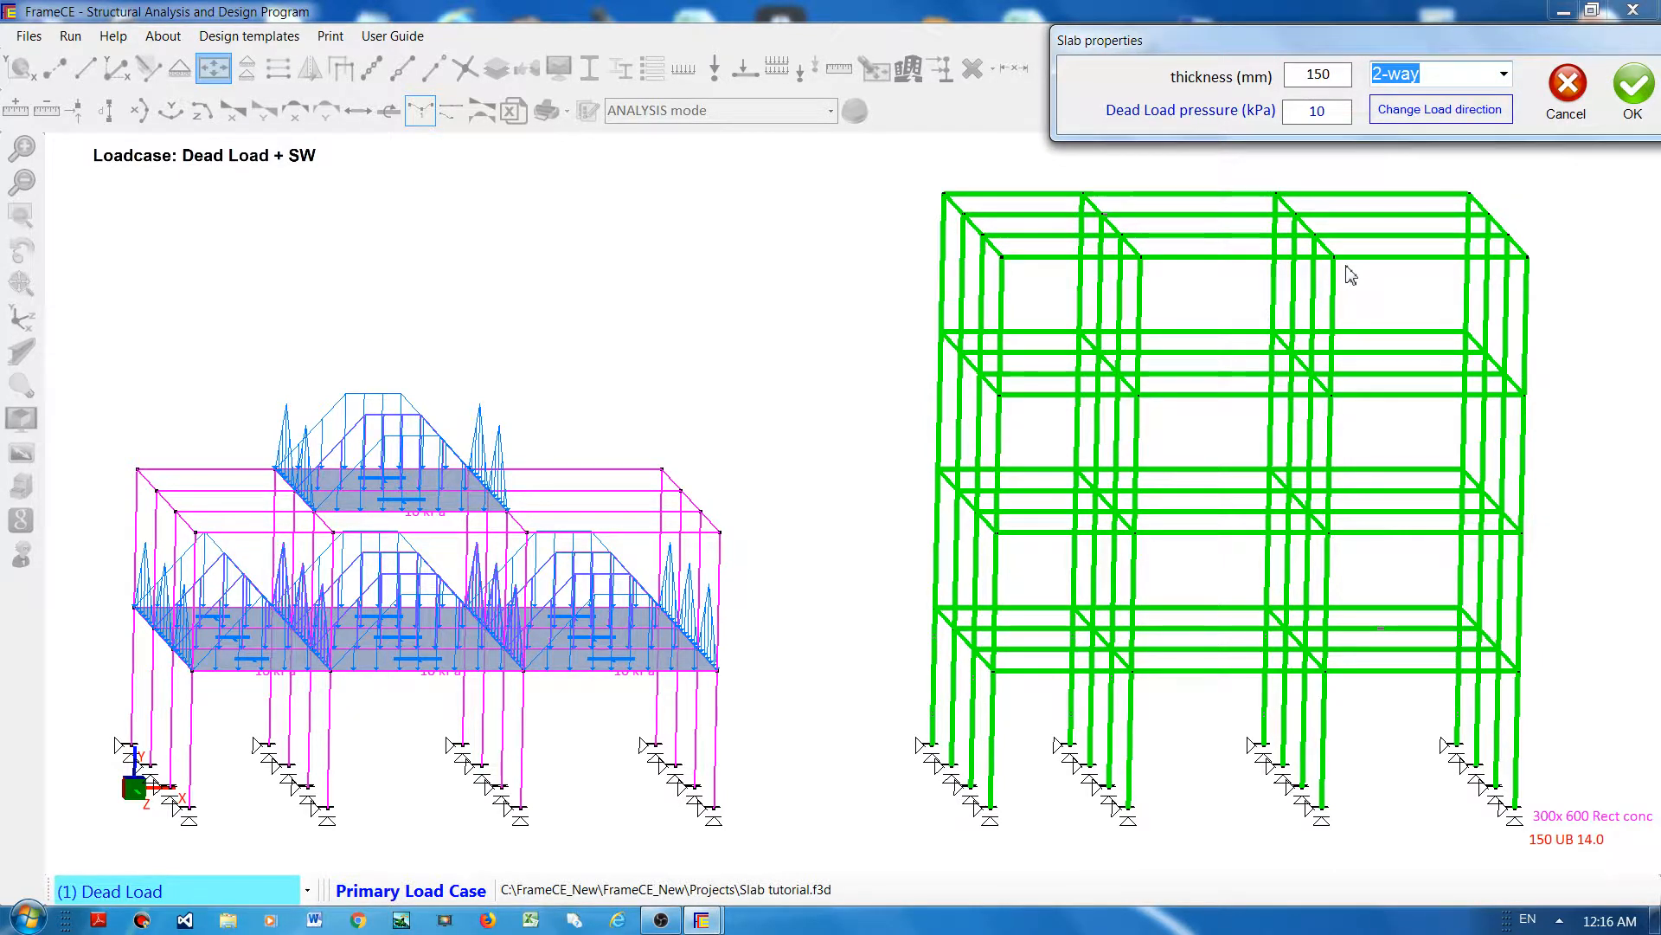
click(1633, 103)
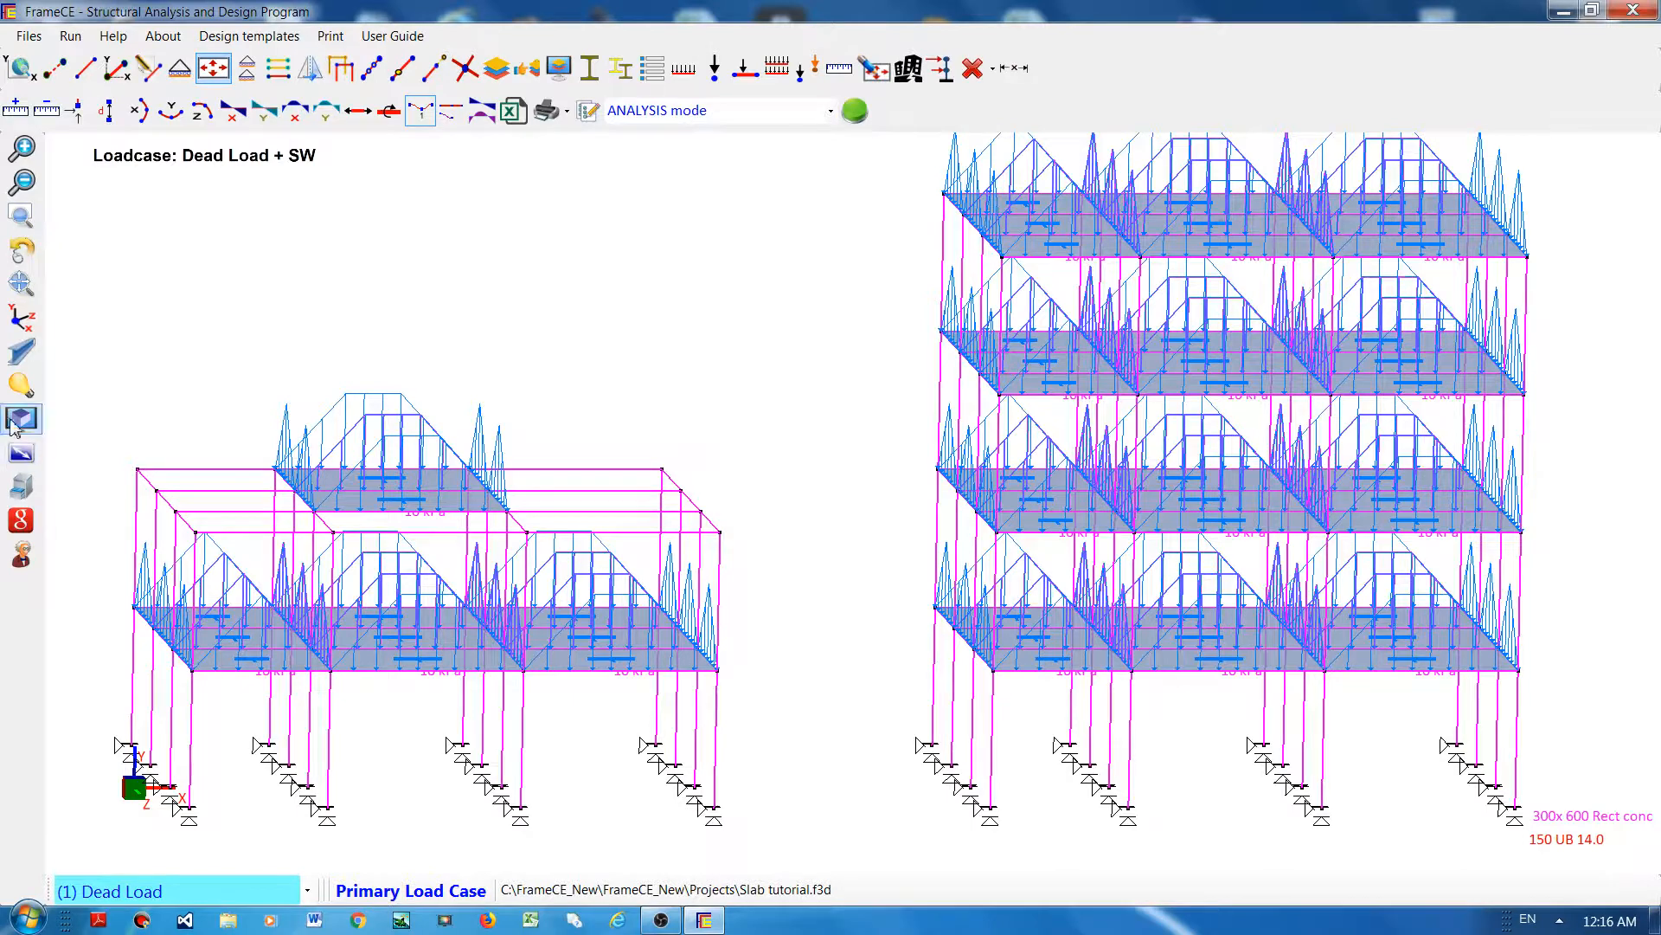
Step: Examine the slabs of both multi-storey frames as solid members from a higher angle, then restore the wireframe with loads
click(22, 352)
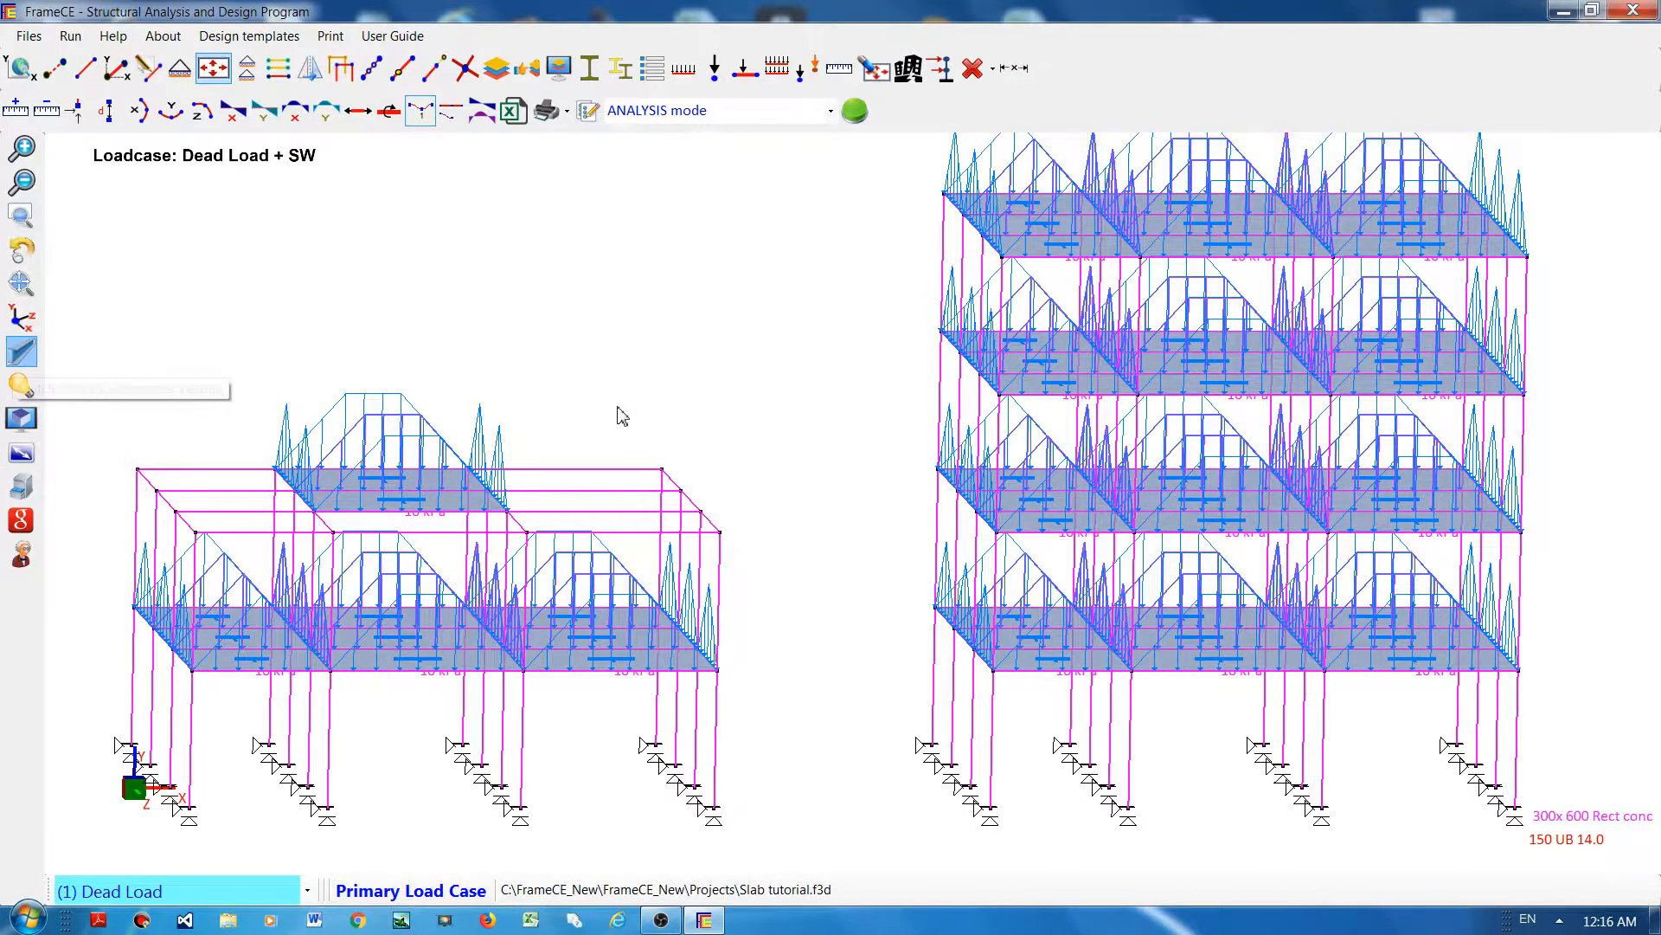
click(14, 253)
drag(496, 249, 476, 378)
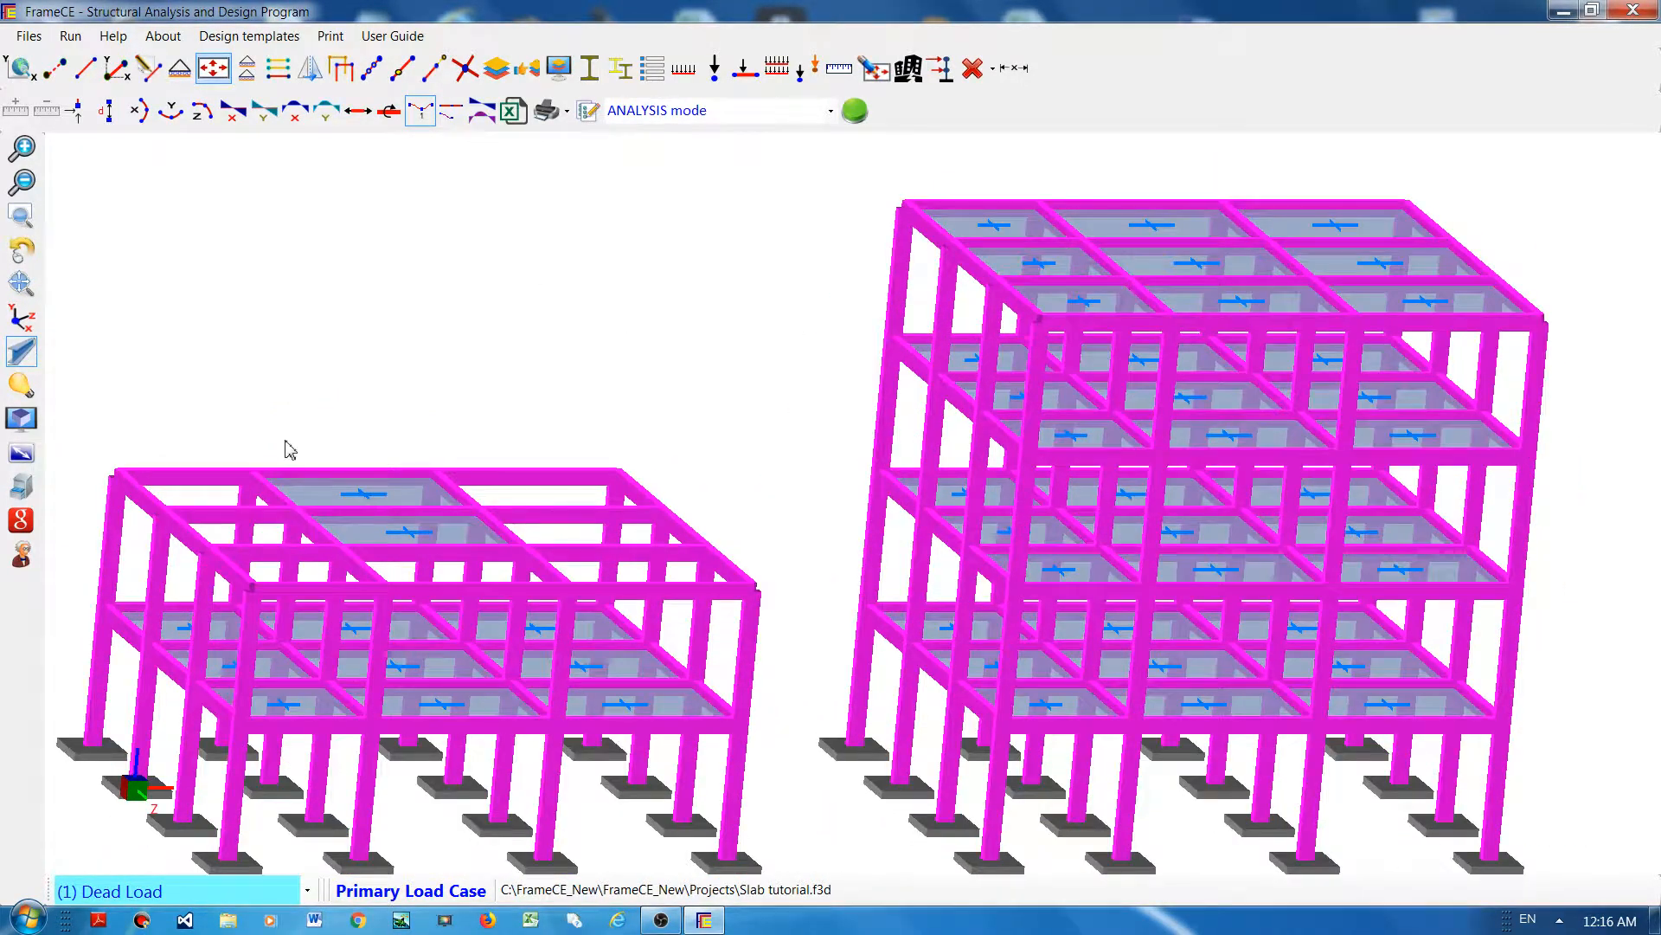
click(22, 353)
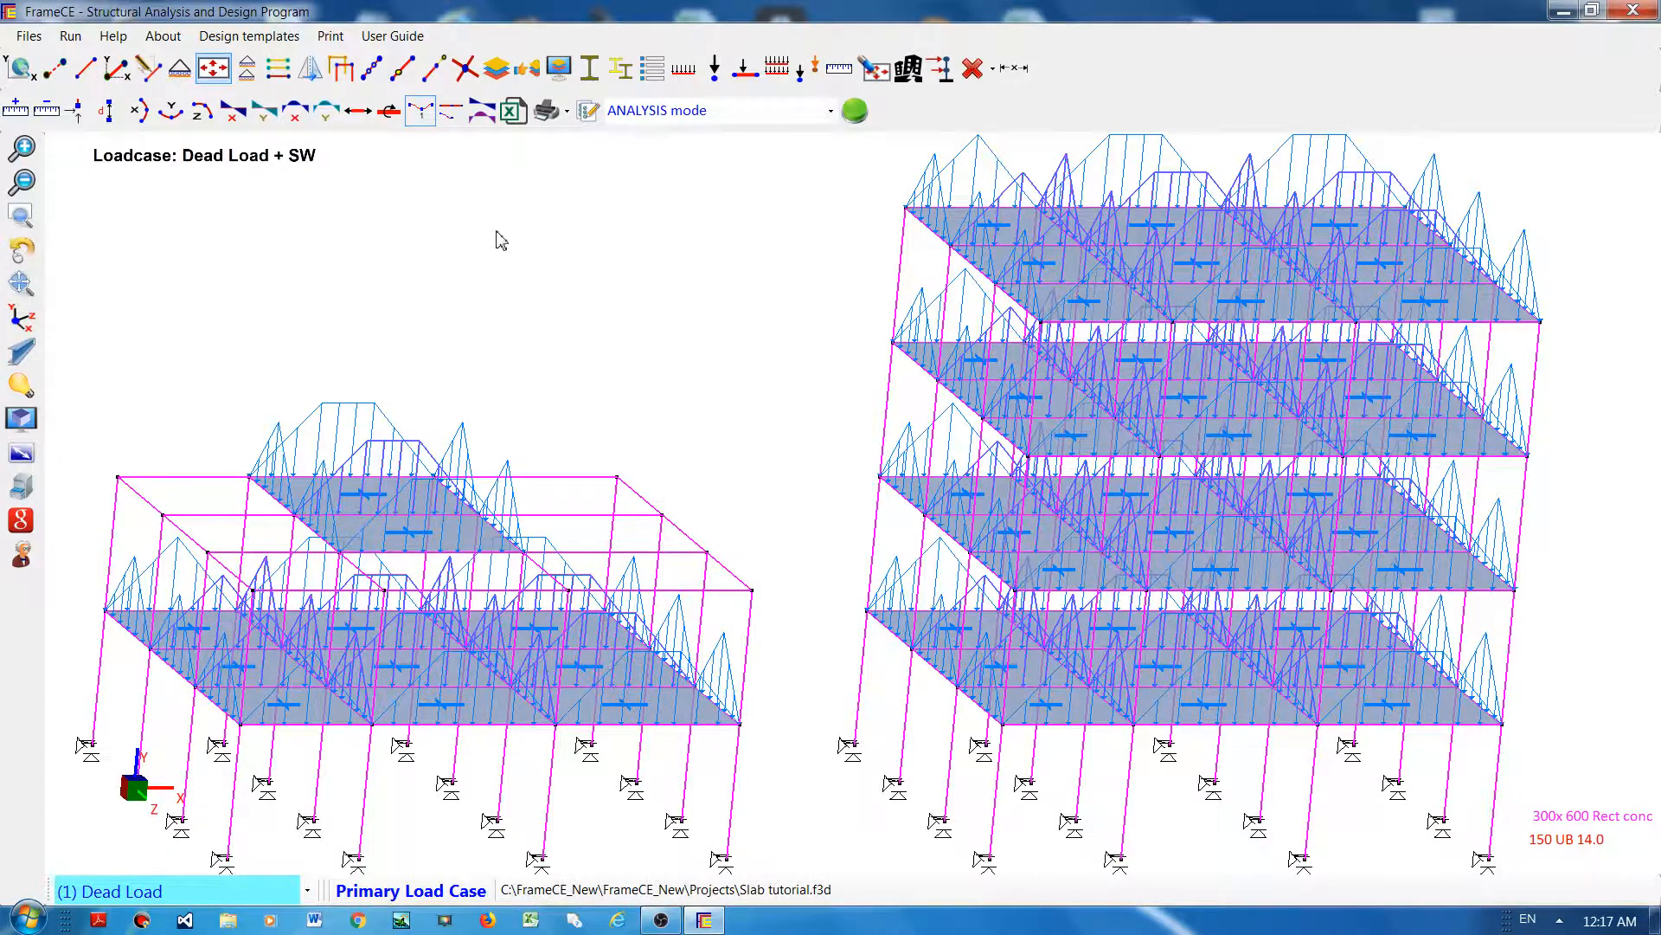
Step: In the Live Load case, set 10 kPa live load pressure on all two-storey frame slabs and the four-storey frame's back roof row
click(279, 893)
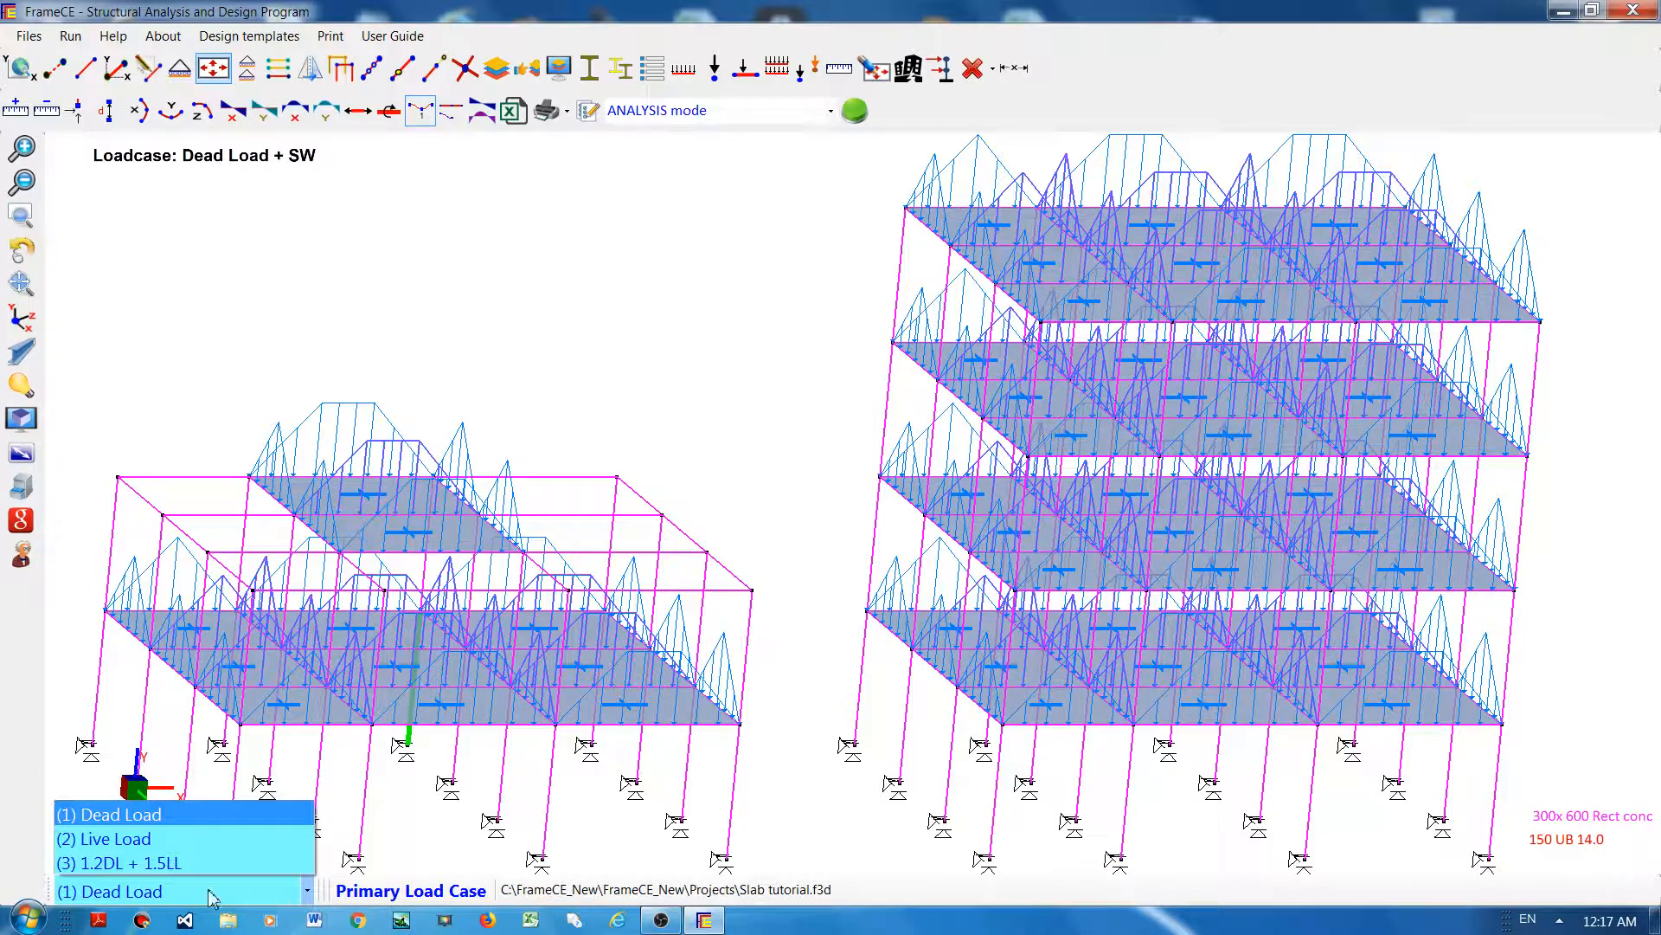
click(117, 839)
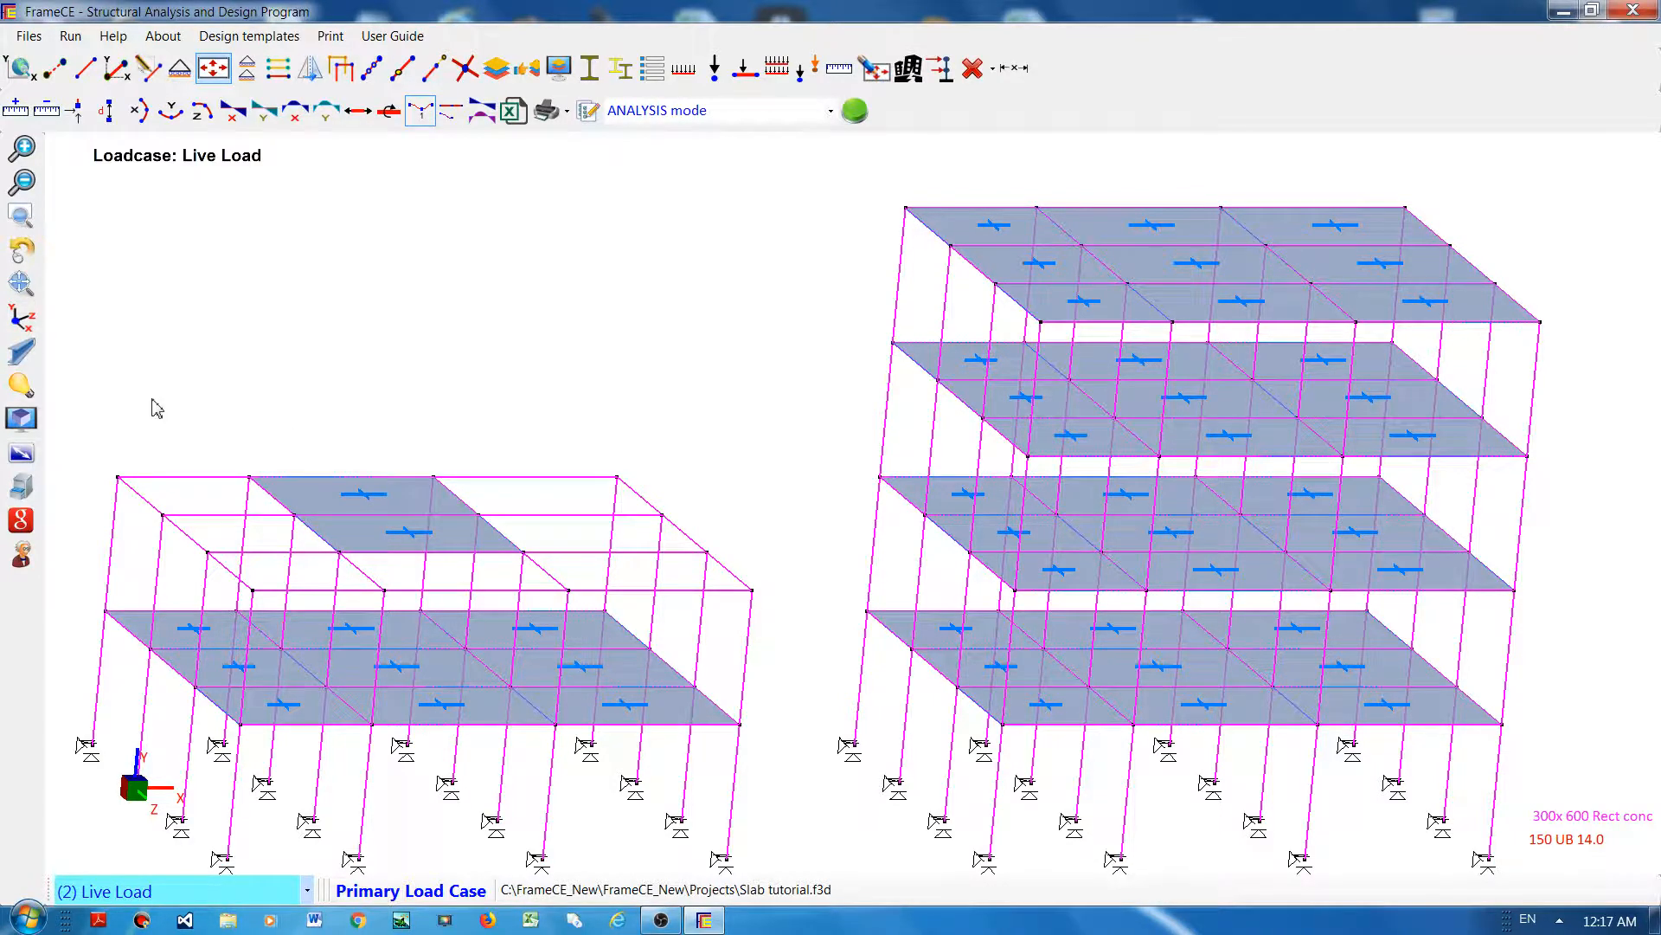
click(886, 76)
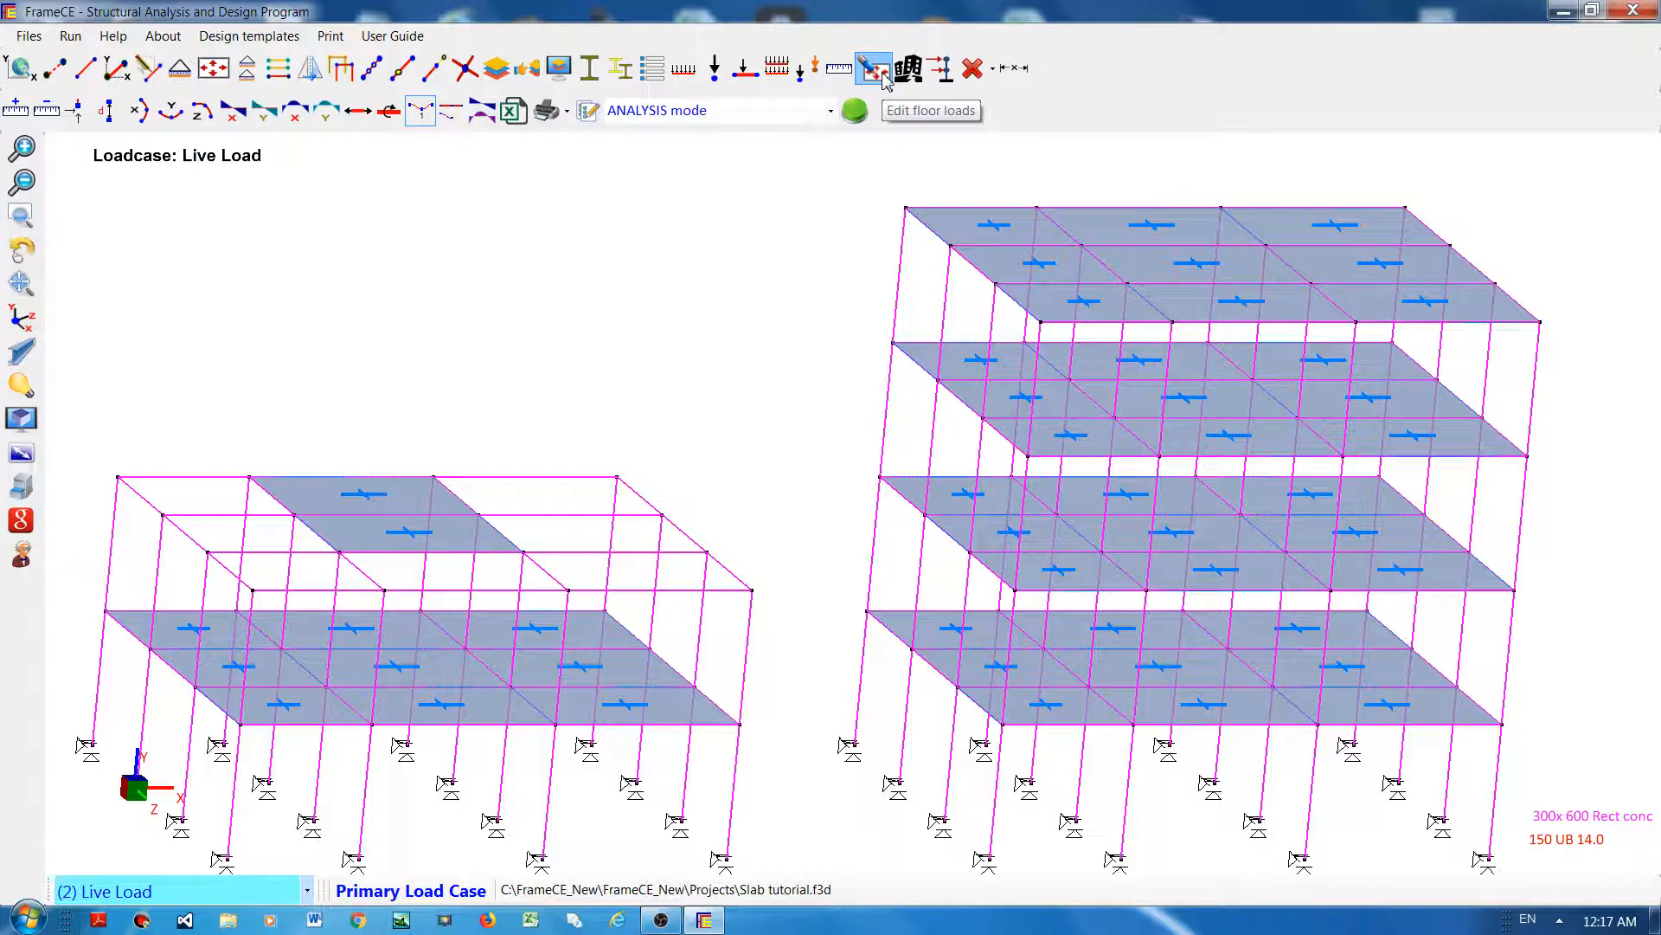
click(611, 355)
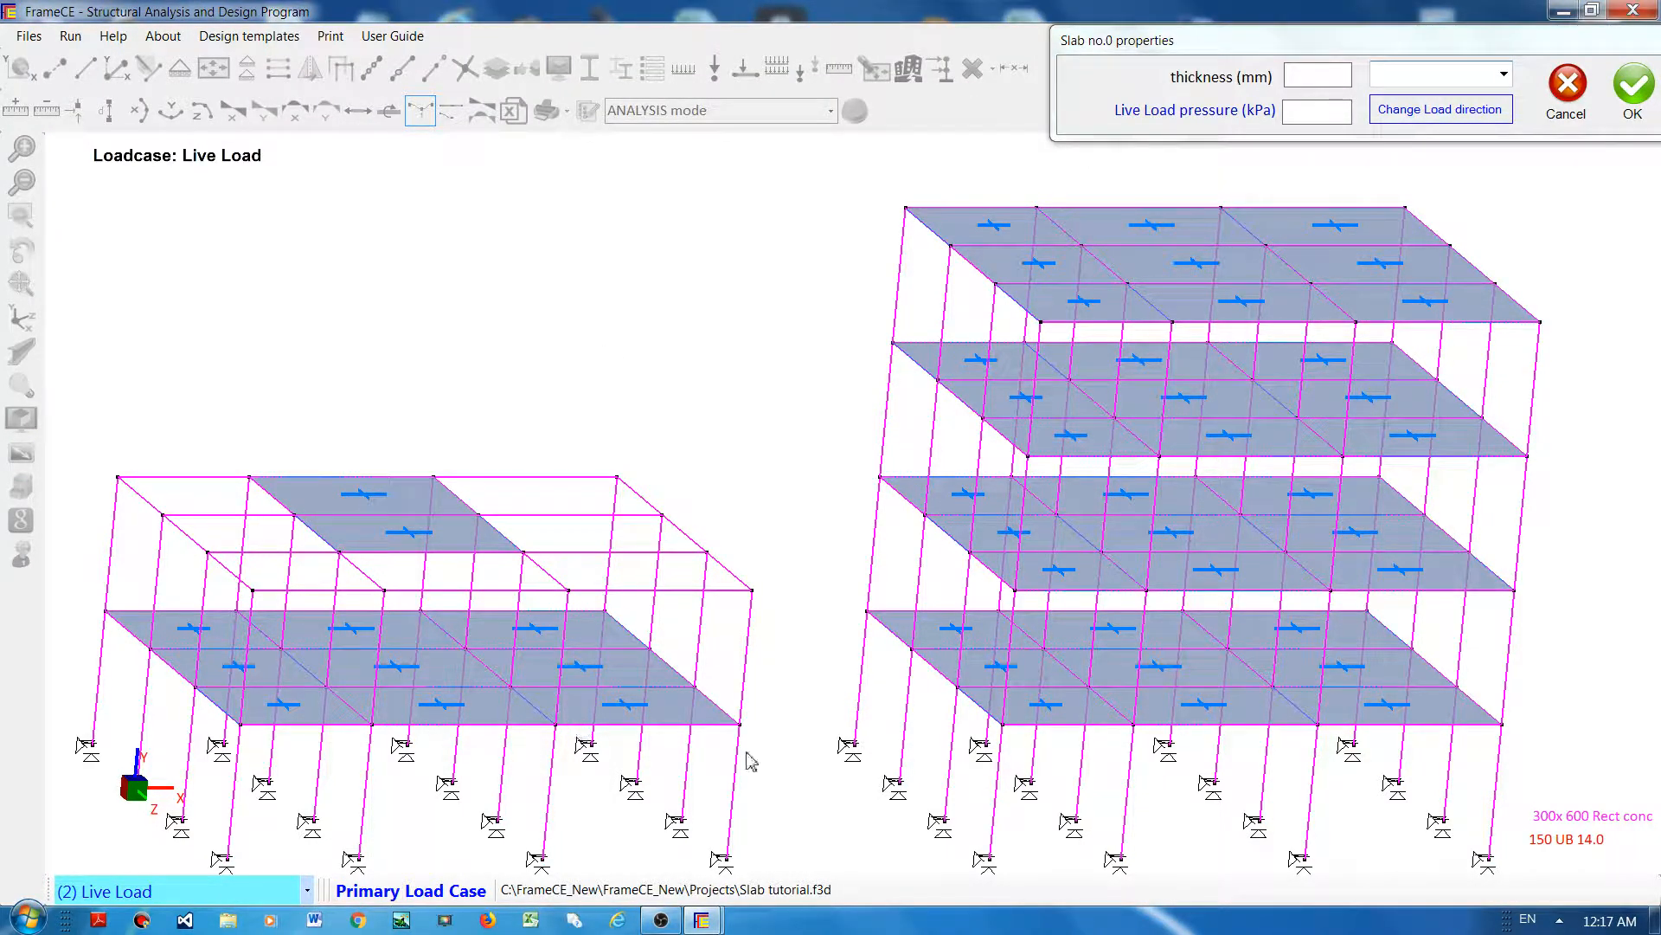
drag(88, 387, 847, 785)
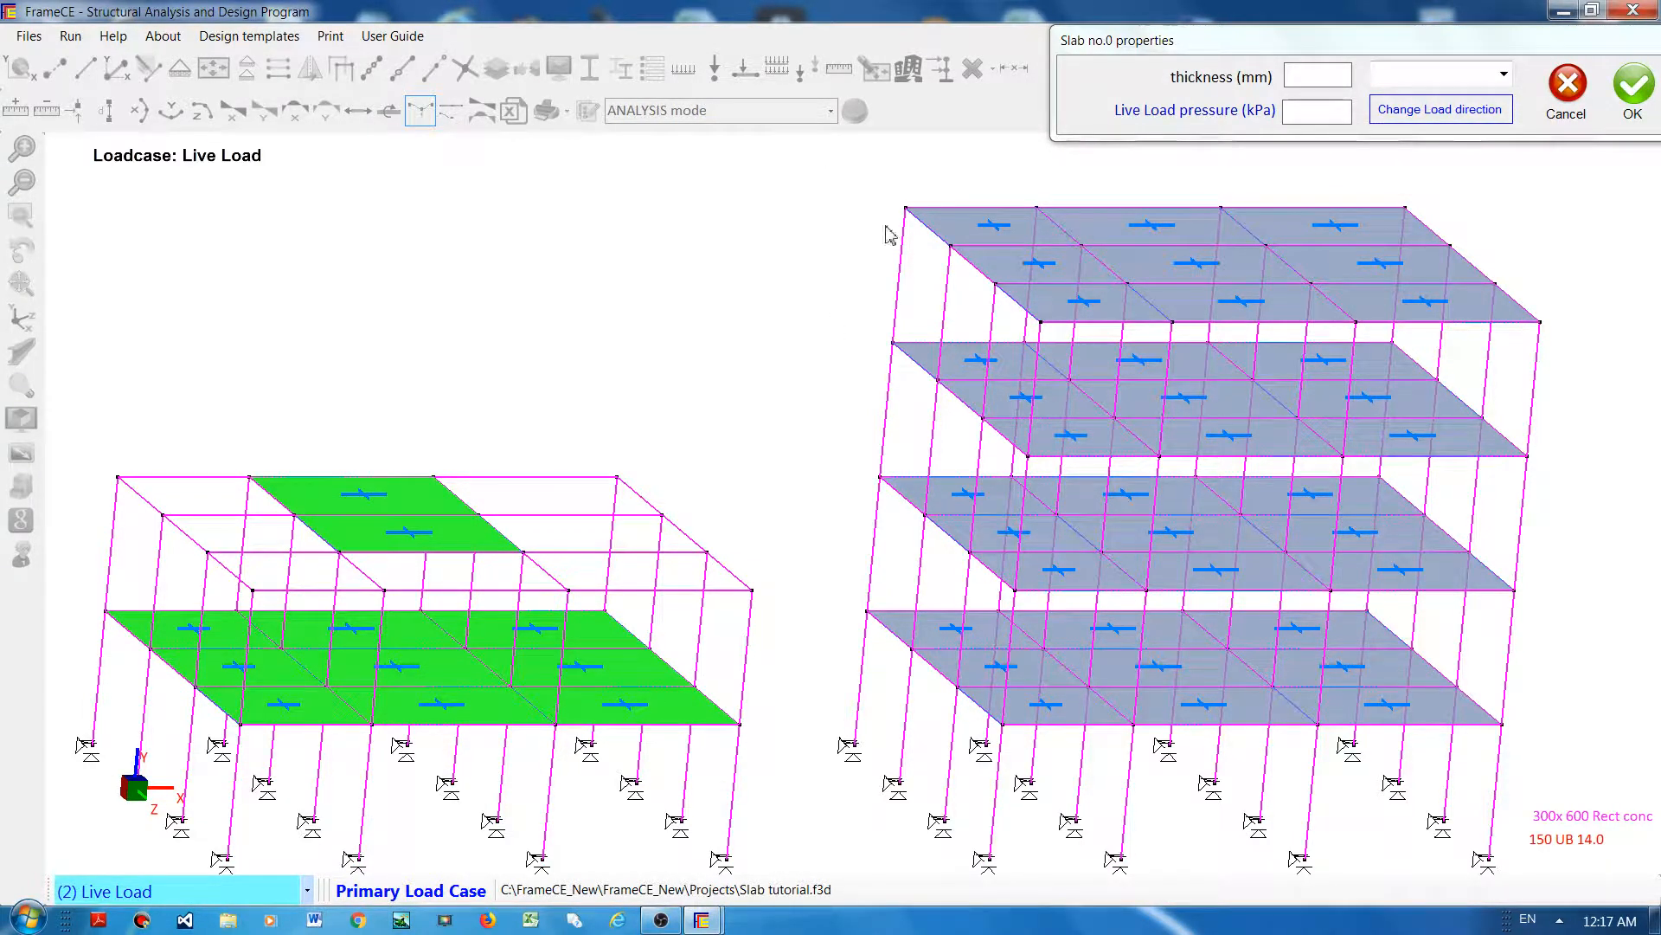
click(993, 236)
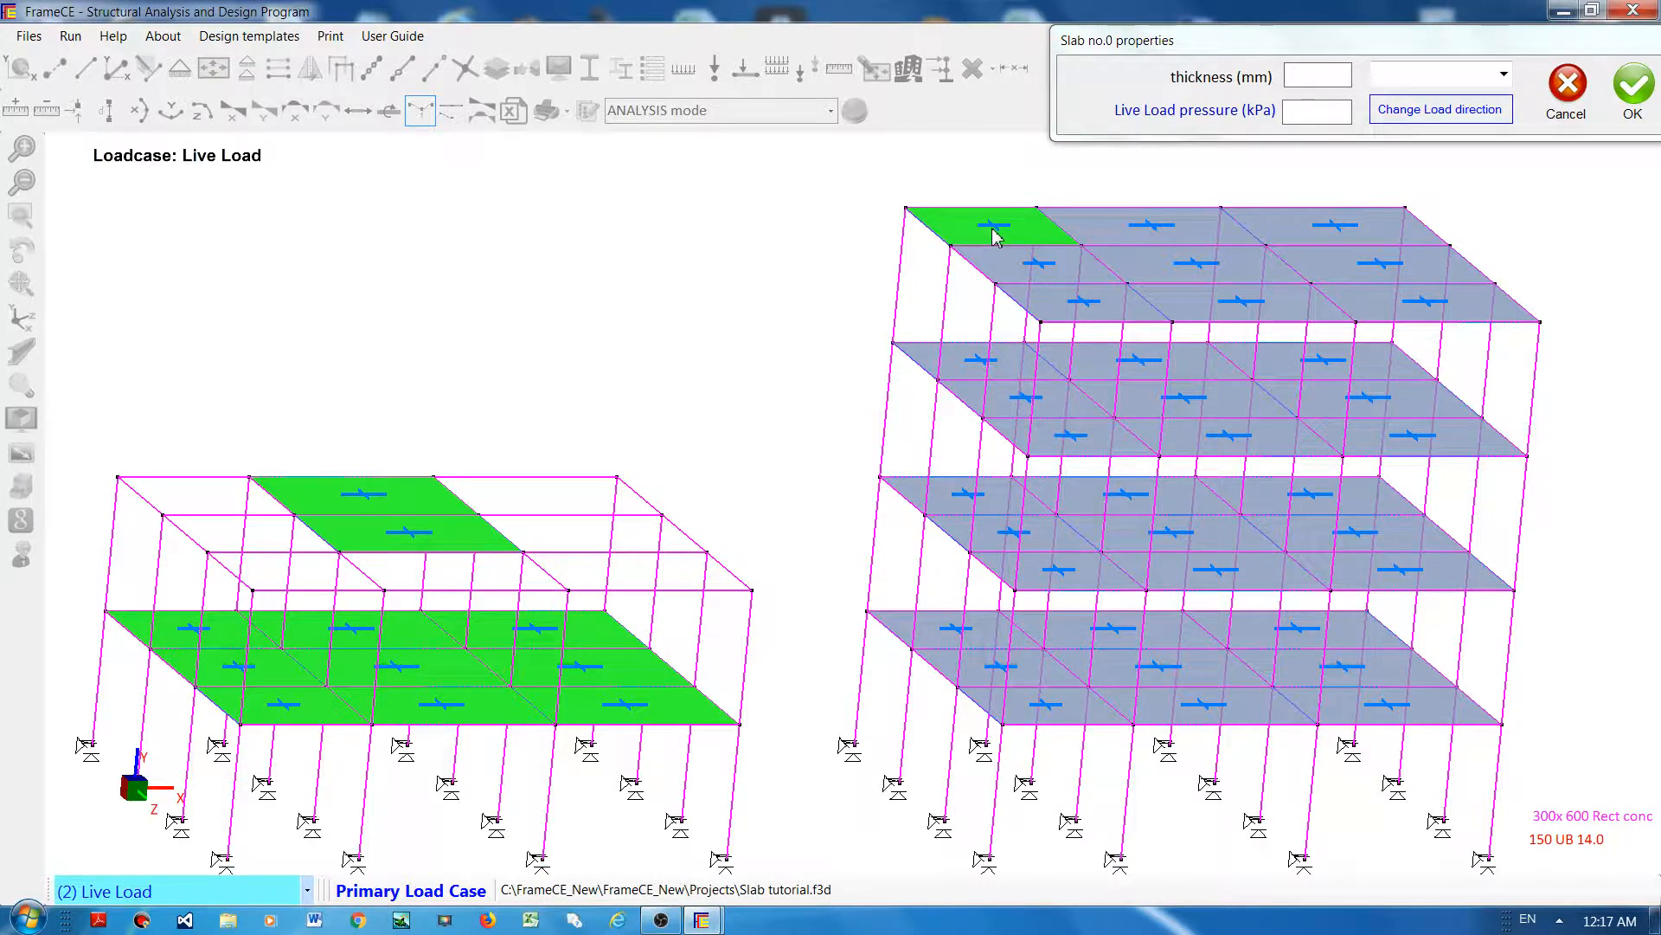
click(1173, 237)
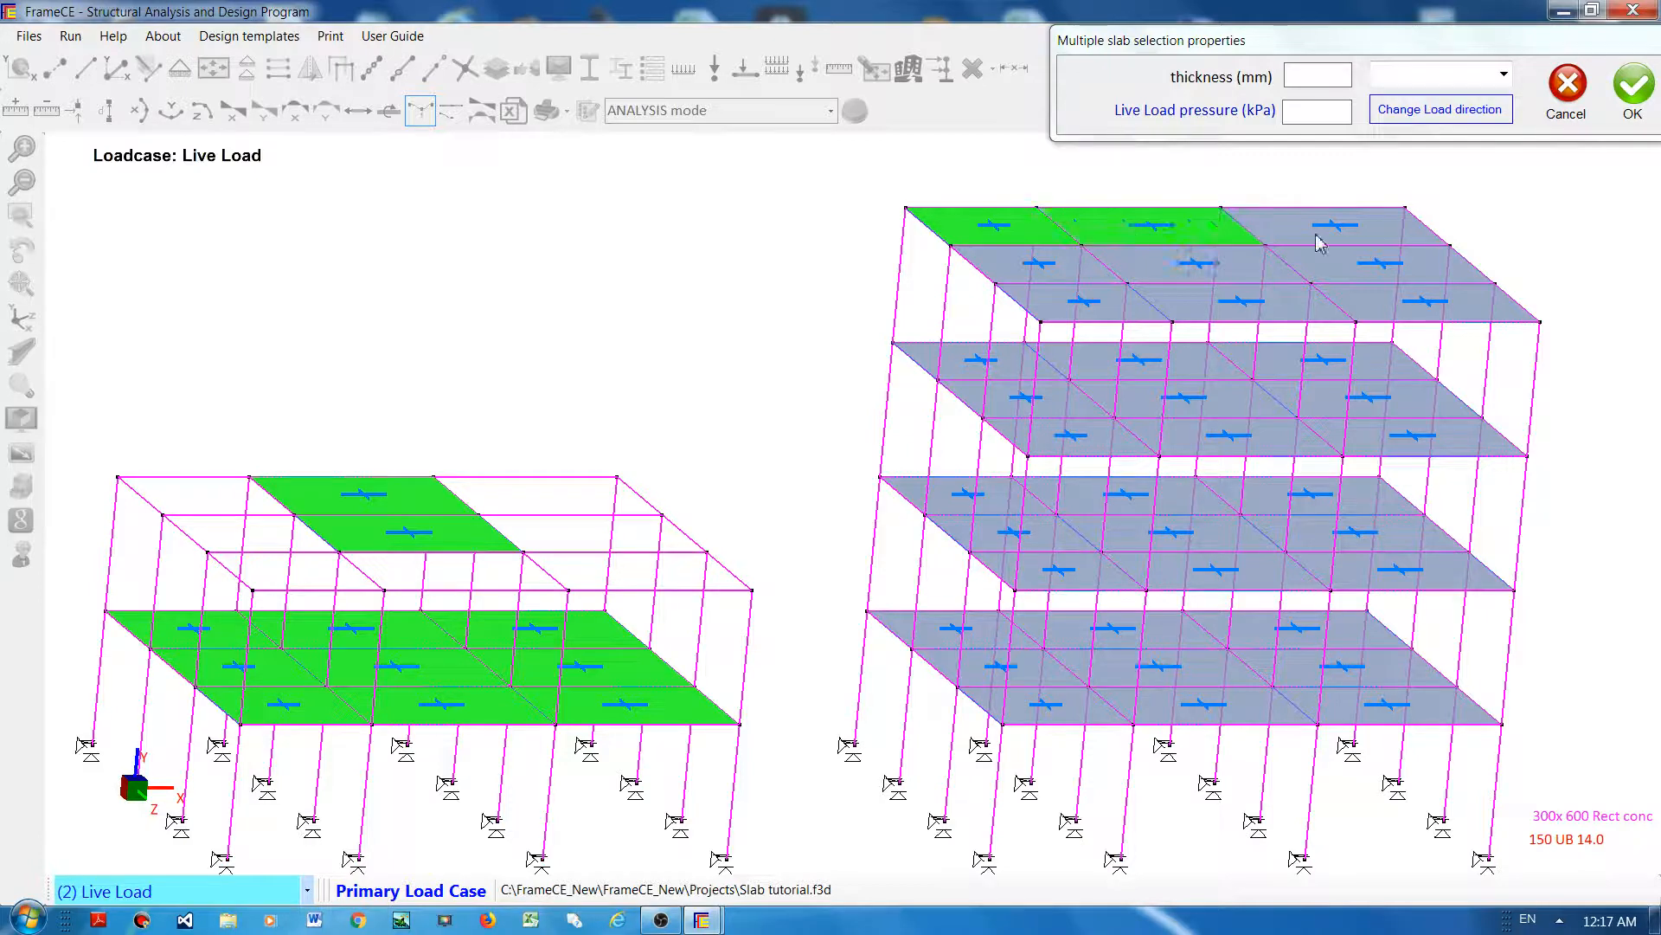
click(1314, 239)
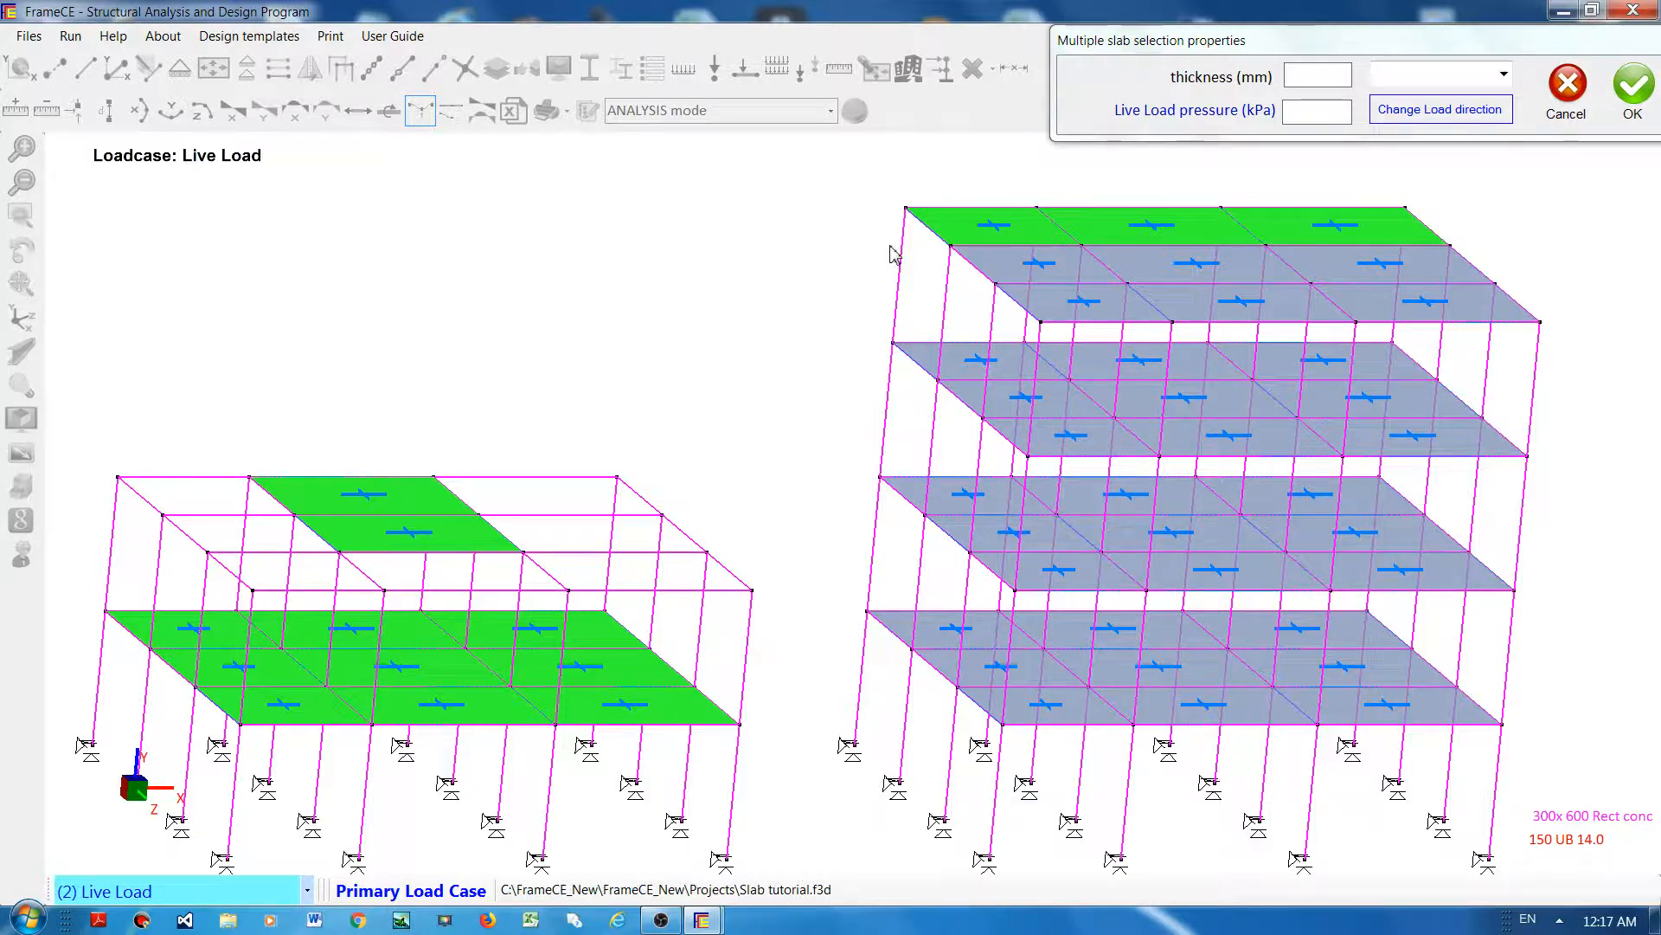
right_click(879, 255)
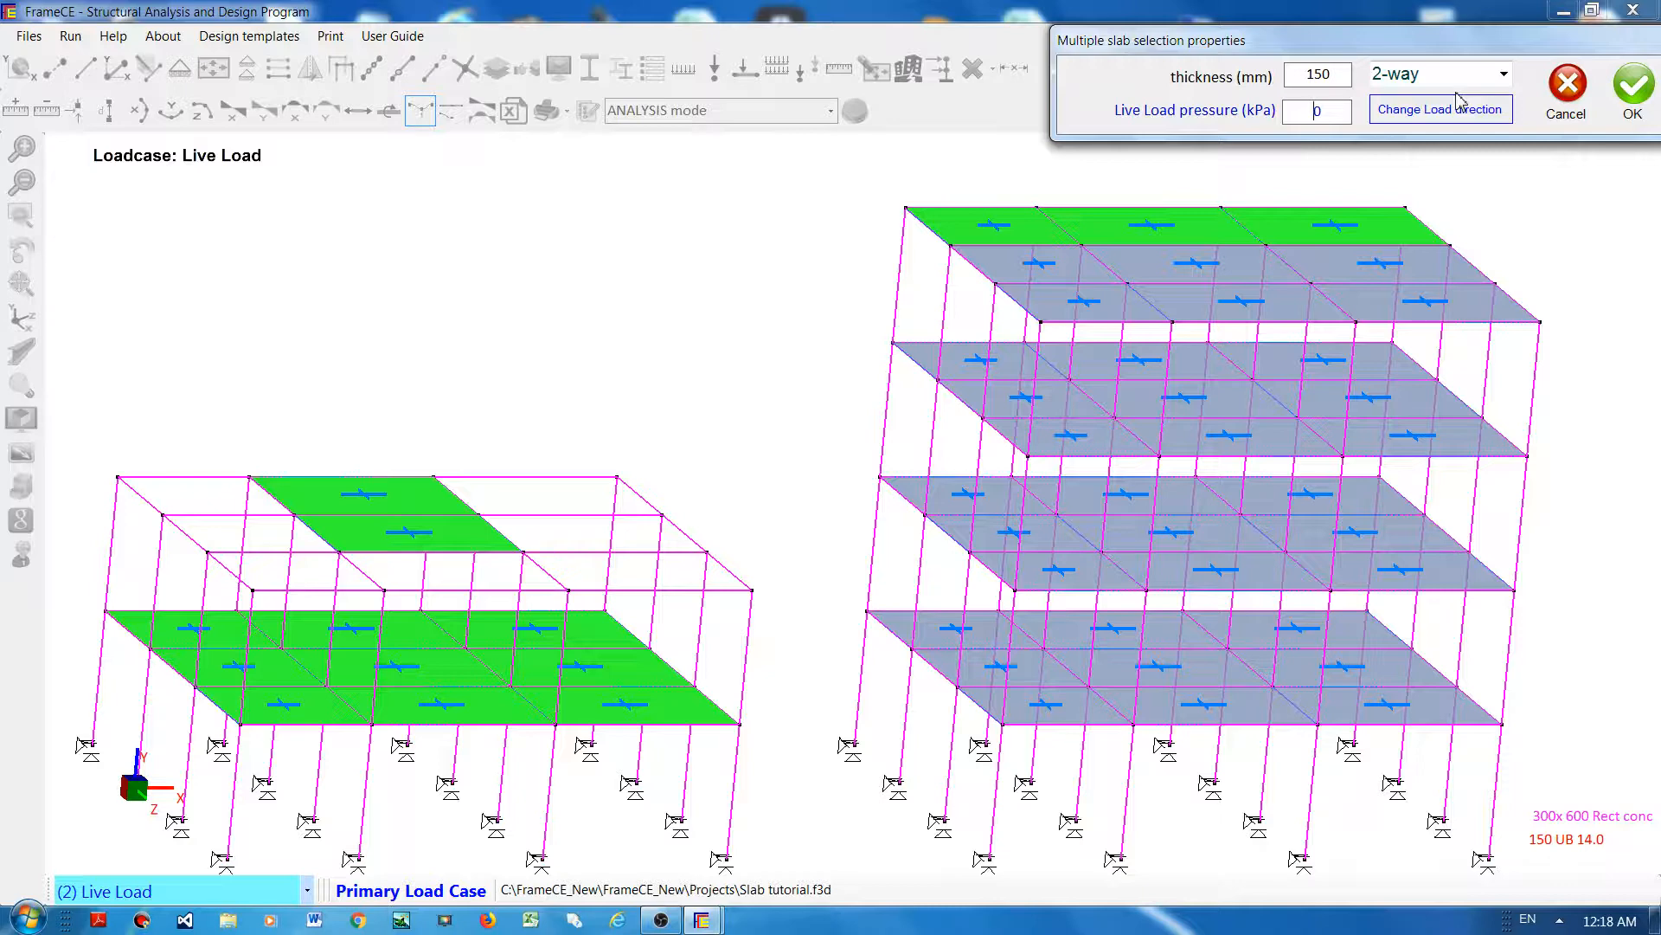
text(1)
click(1634, 90)
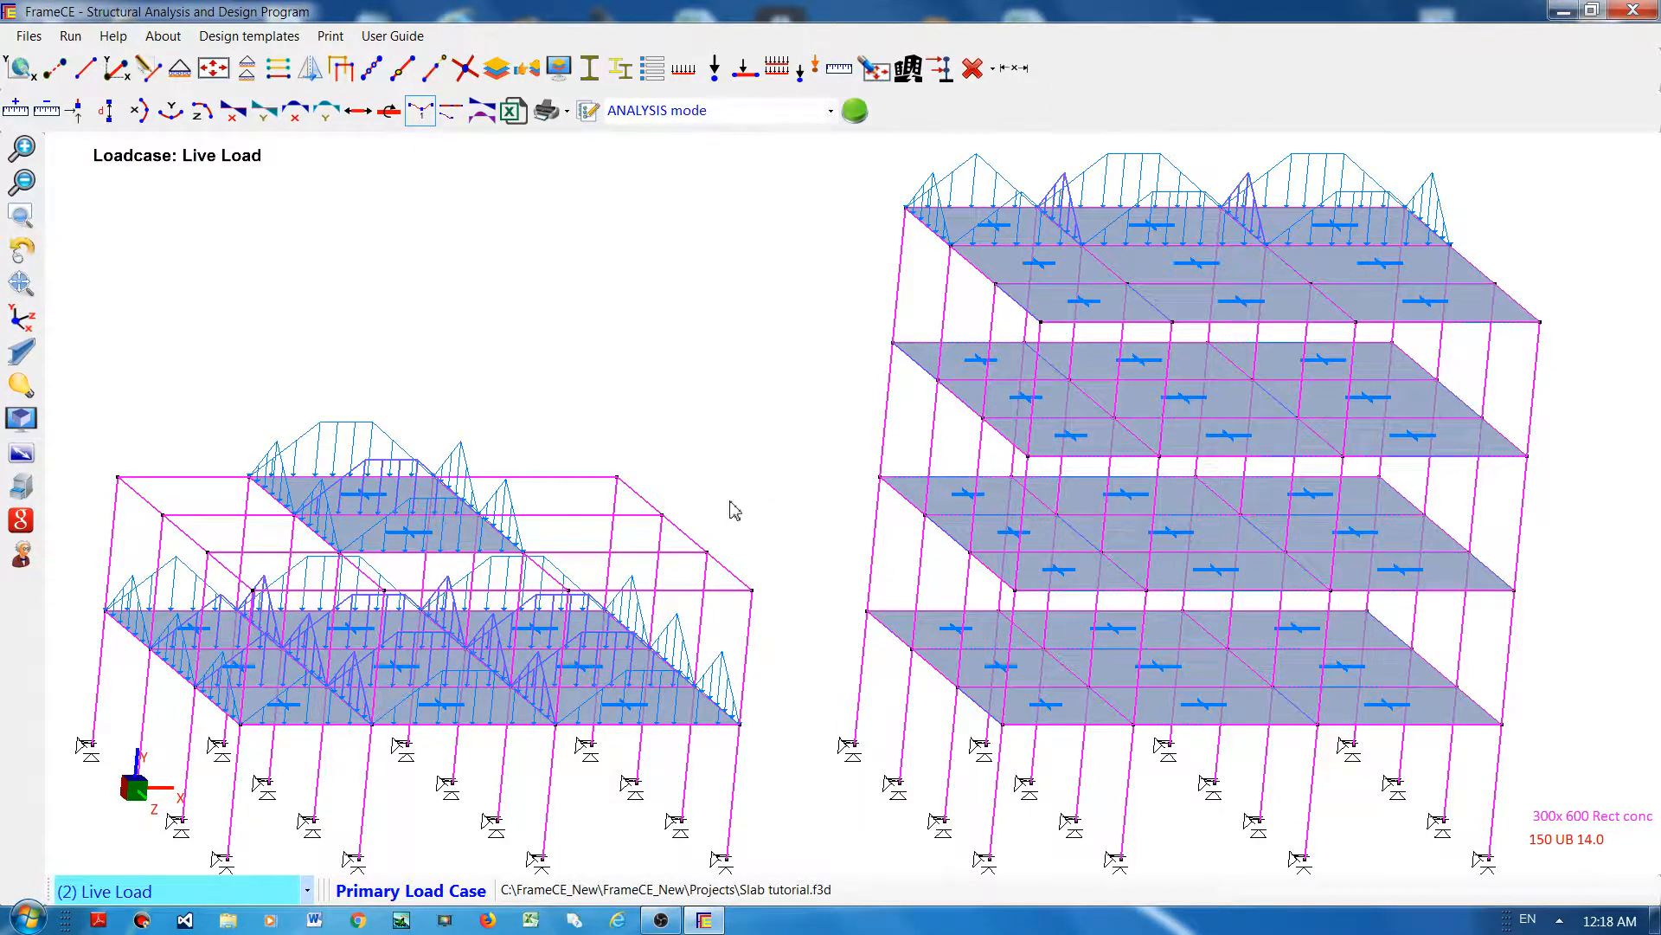
Step: Bring the single-storey and two-storey frames into view from a steeper oblique angle to compare their live loads
click(12, 285)
drag(450, 293, 705, 240)
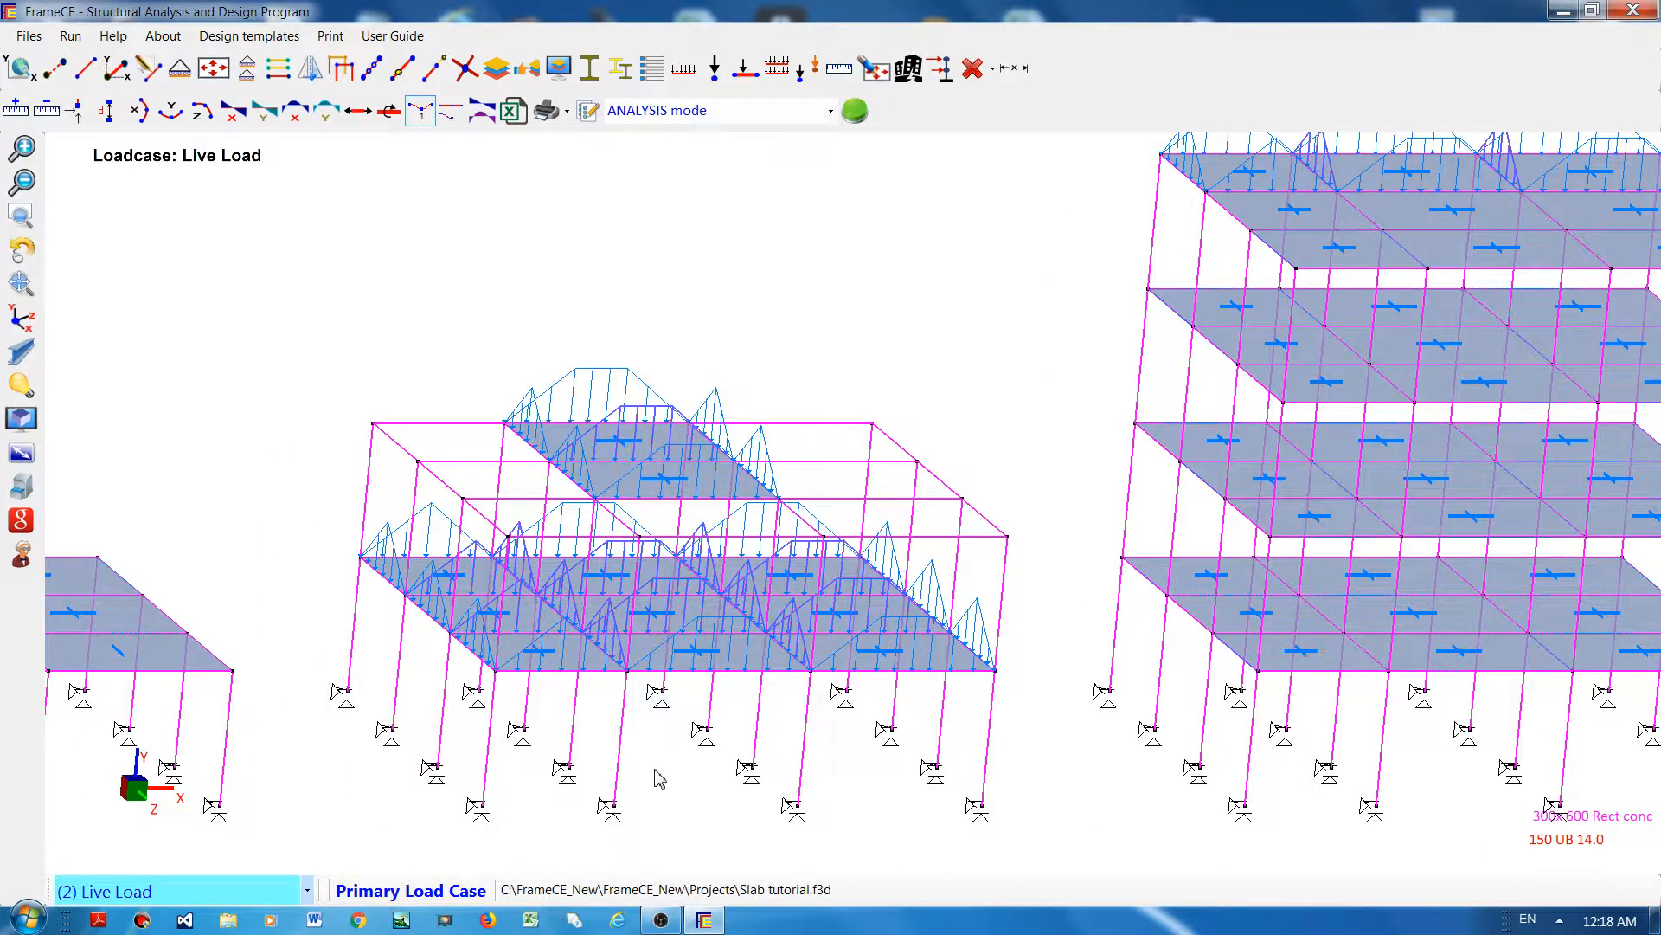
click(22, 284)
drag(355, 320, 948, 257)
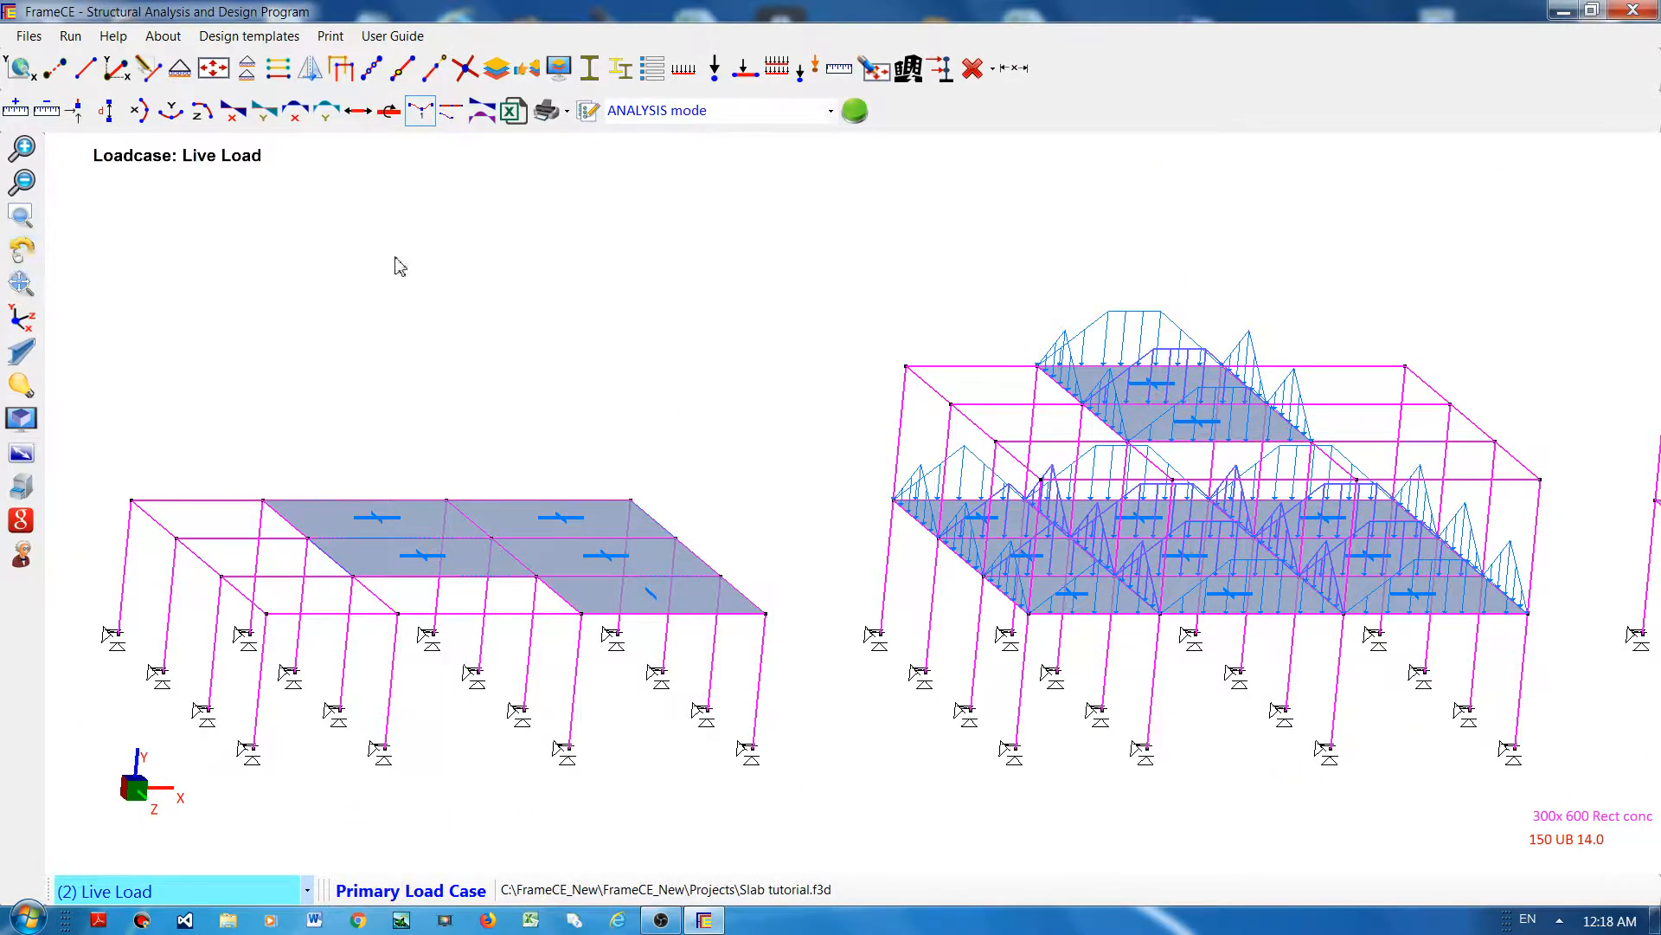
drag(395, 258, 768, 240)
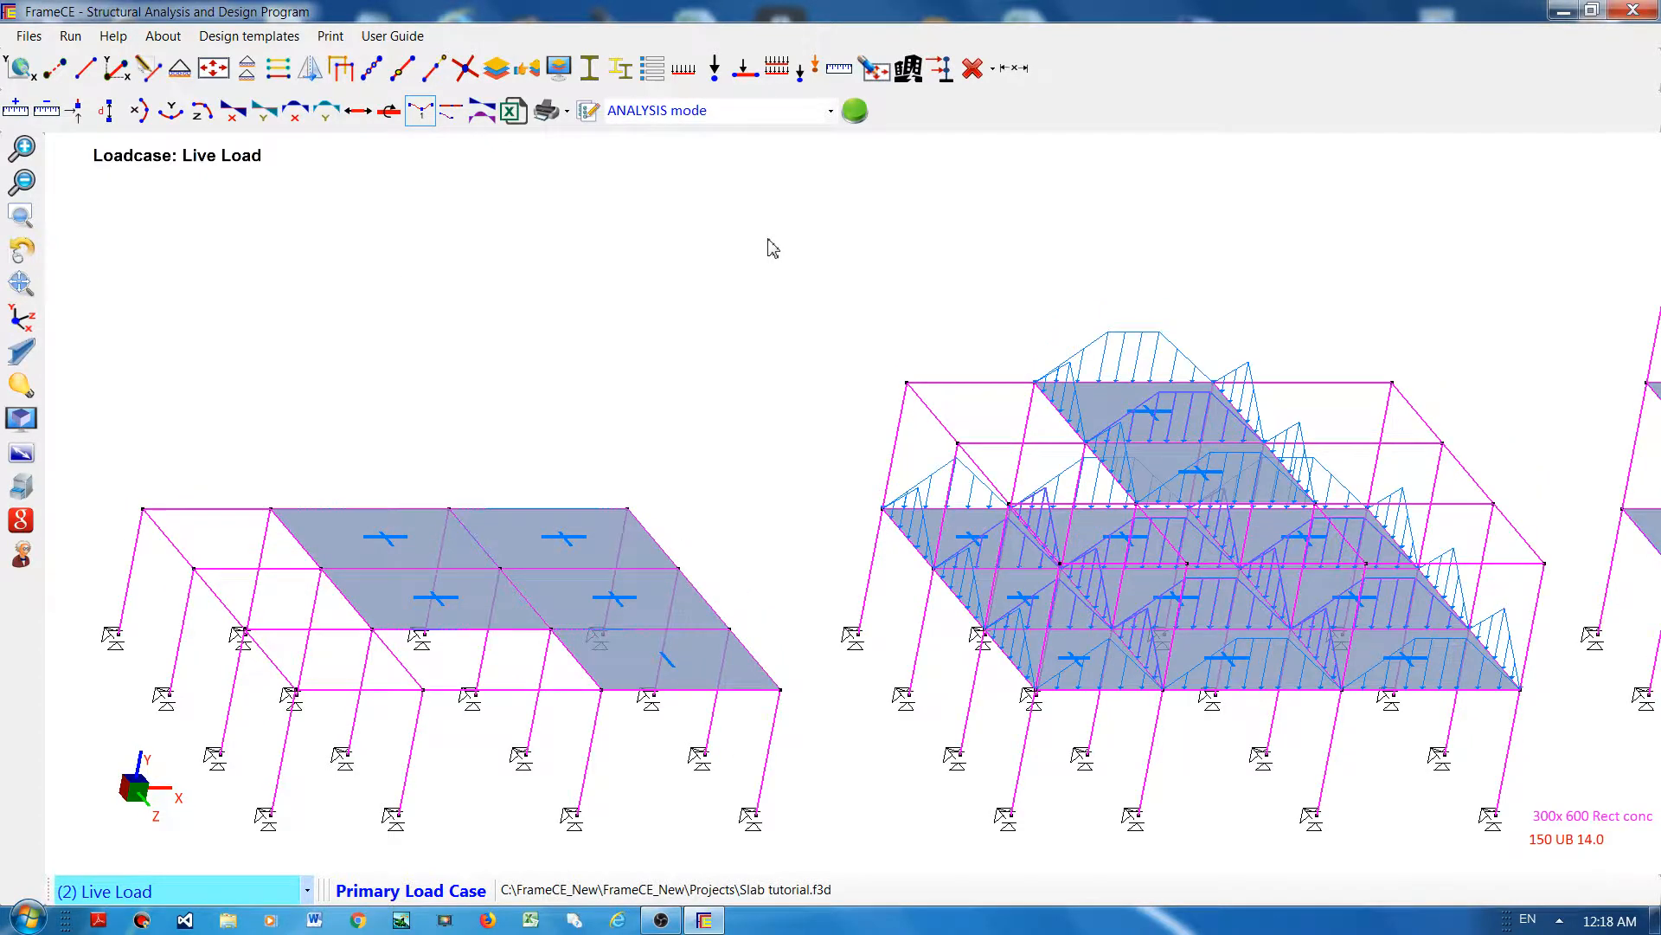
Step: Delete the four 2-way slabs of the single-storey frame and all two-storey frame slabs except the front row of its lower floor
click(978, 76)
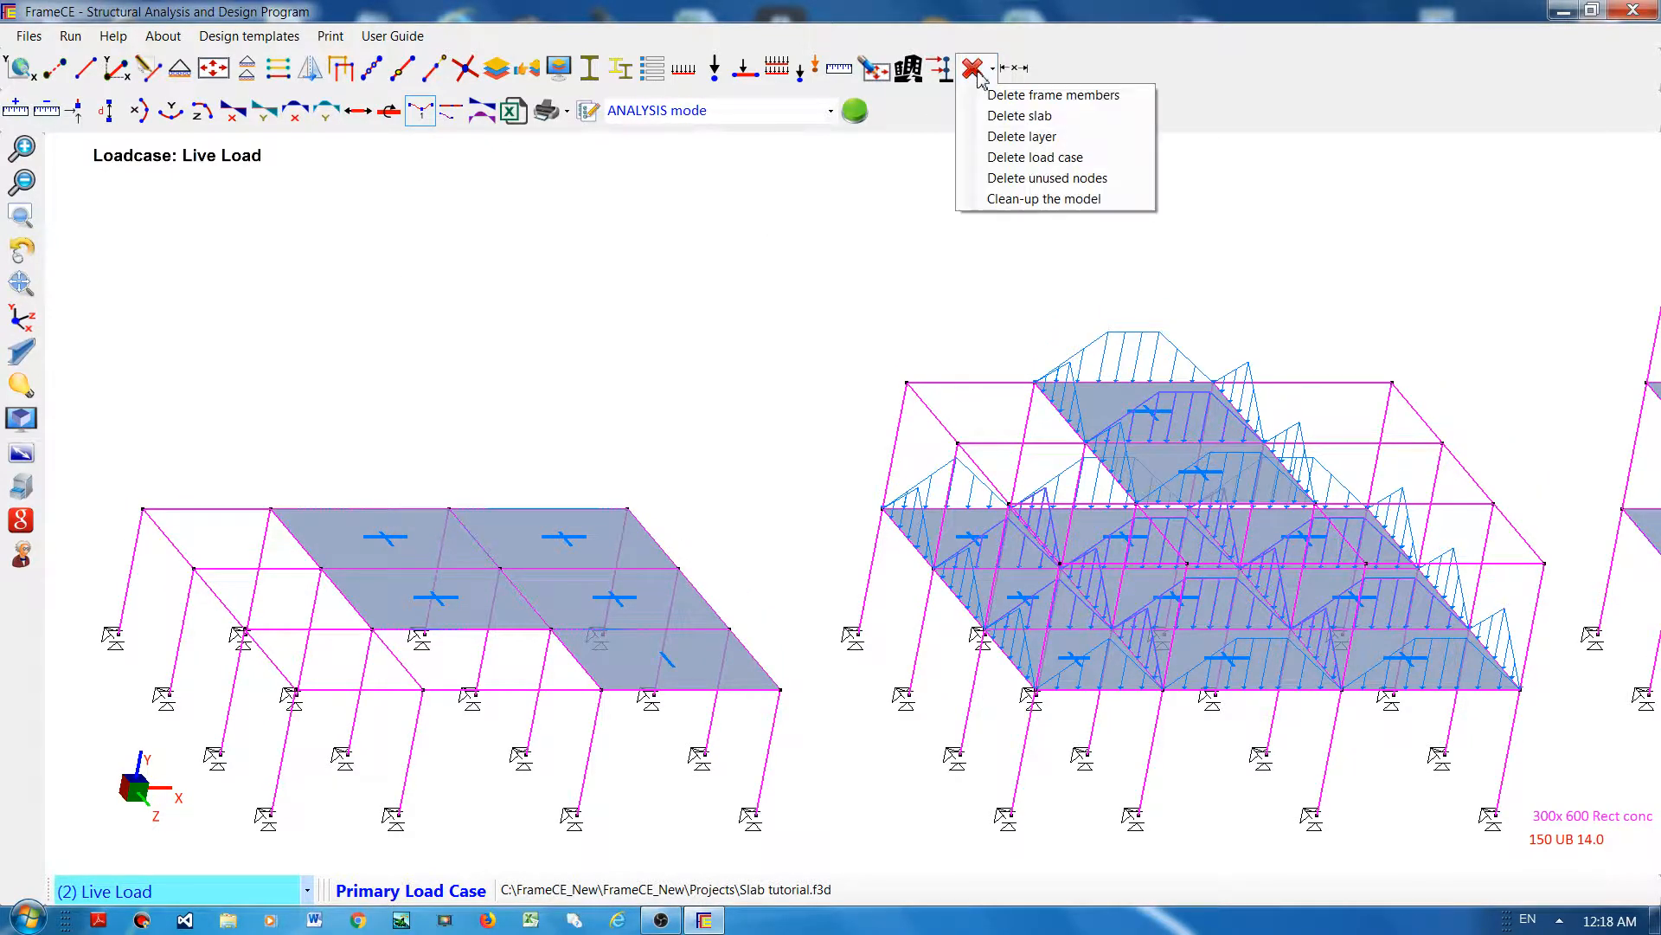
click(1017, 116)
click(386, 535)
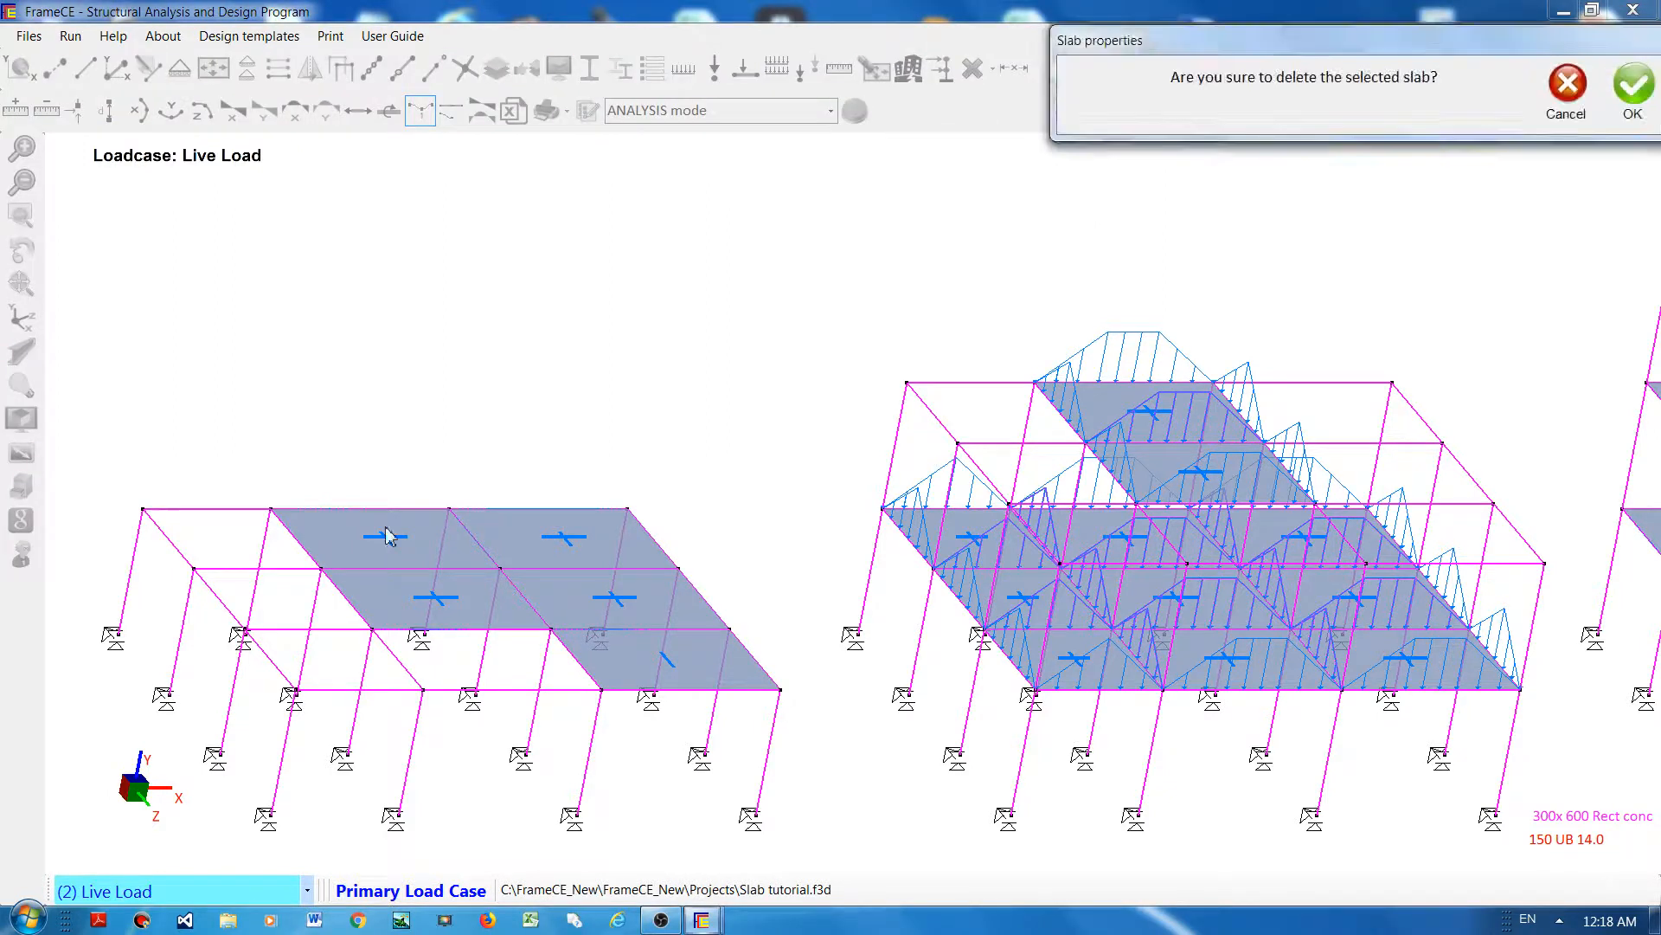
click(413, 620)
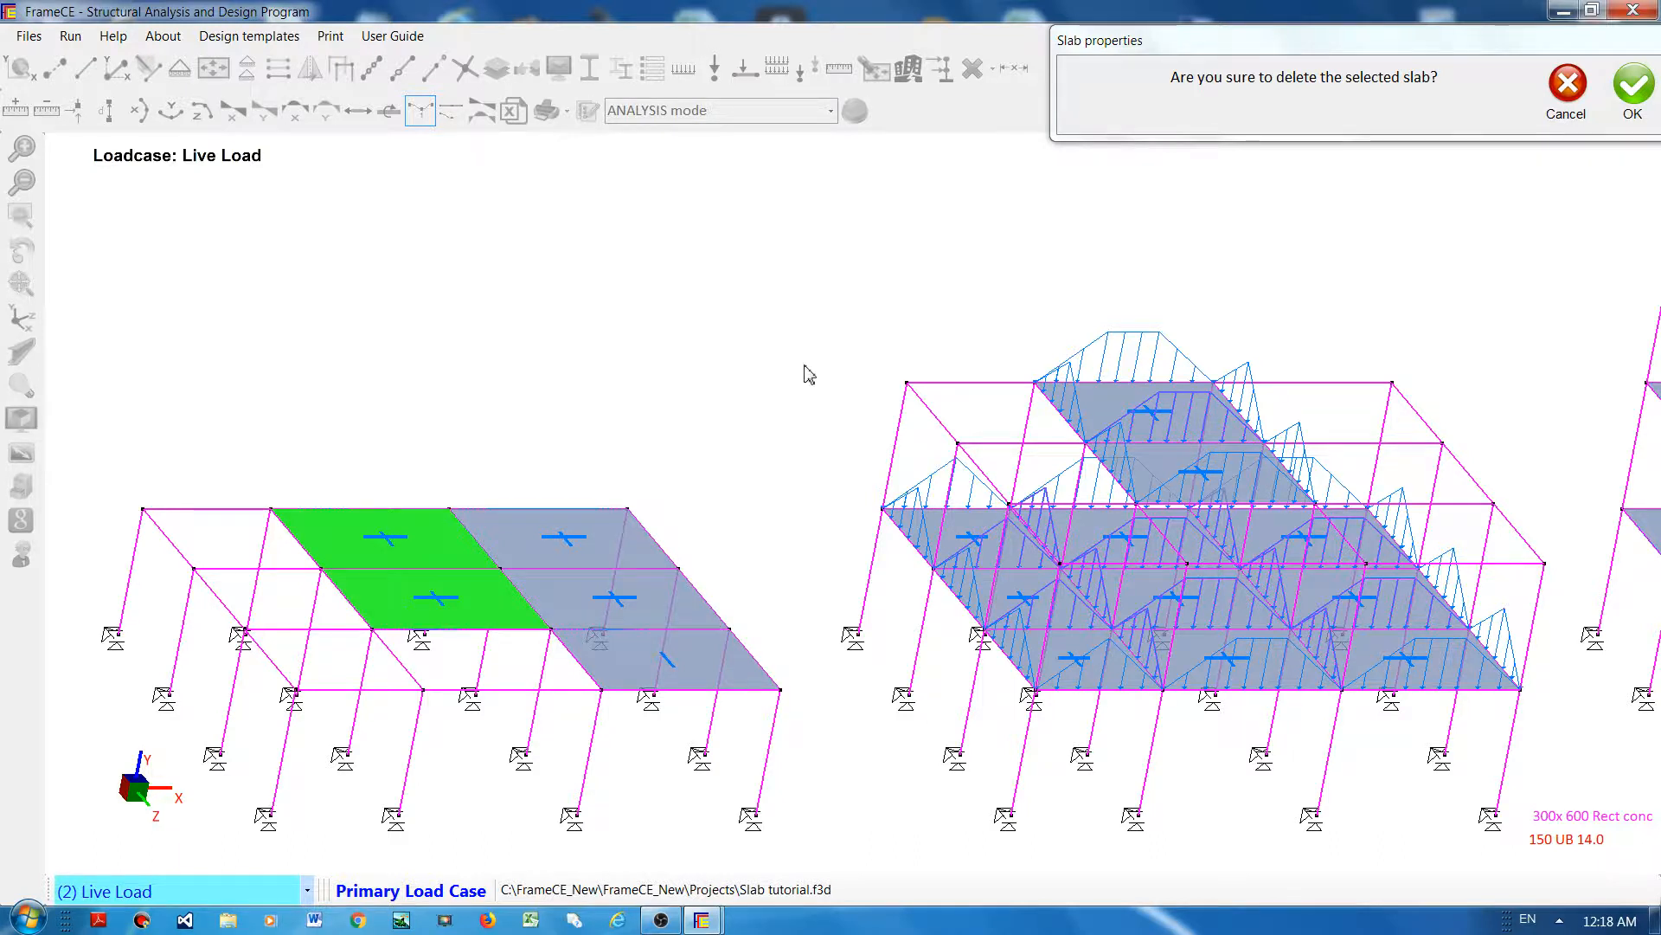
drag(1555, 267, 794, 193)
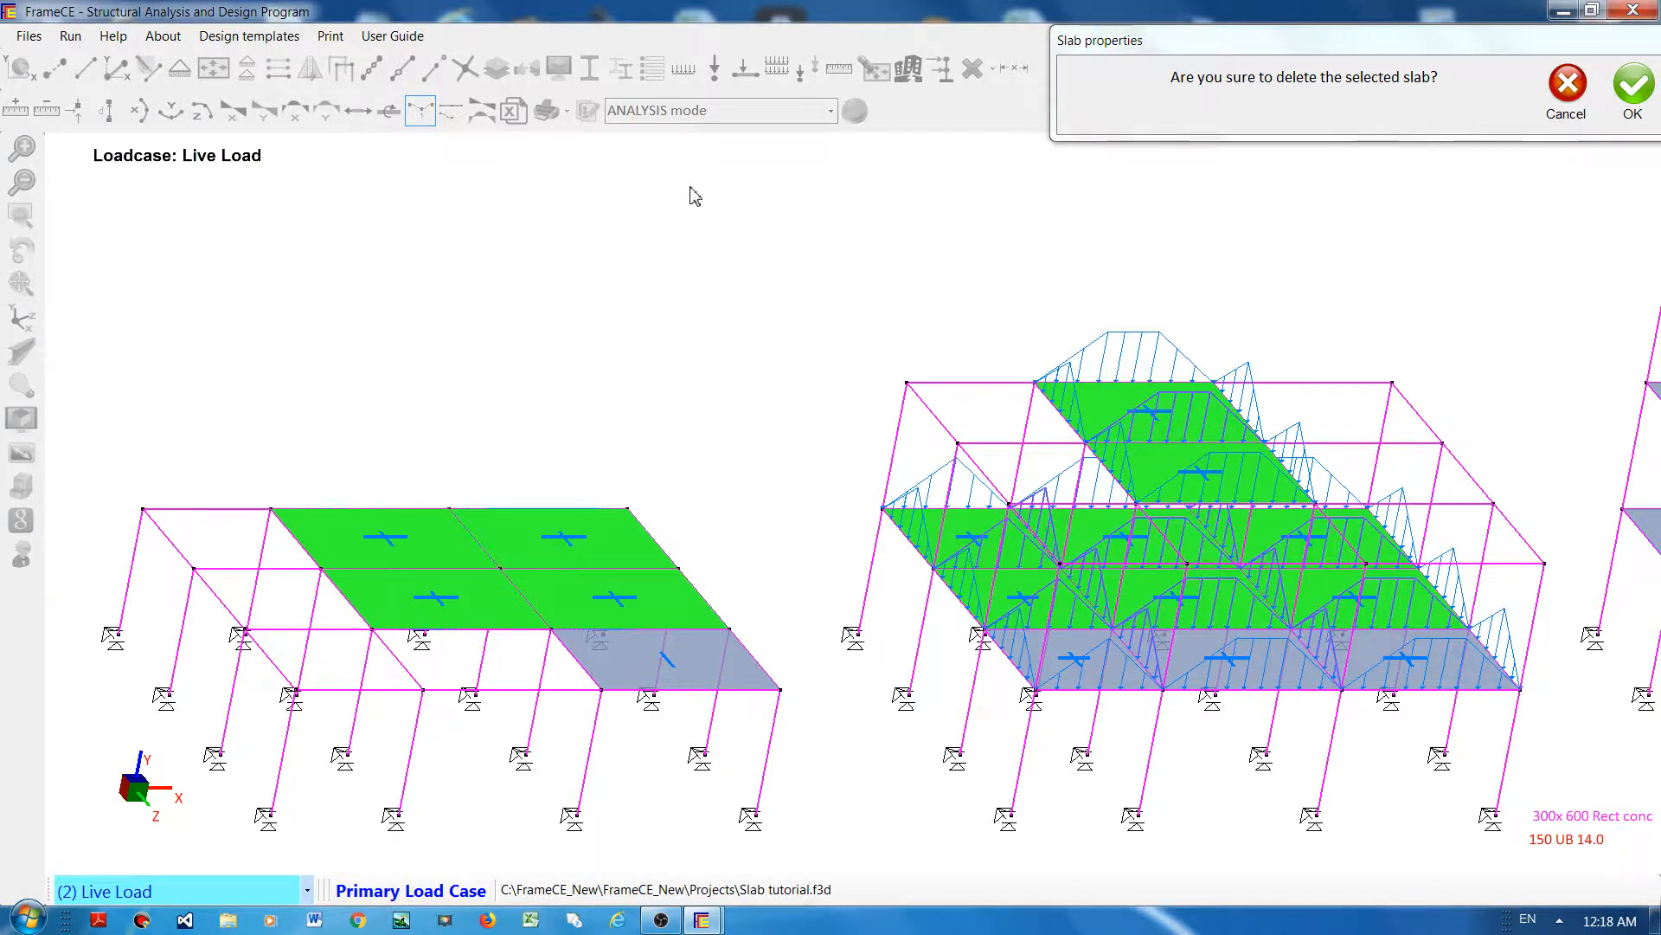
click(1634, 91)
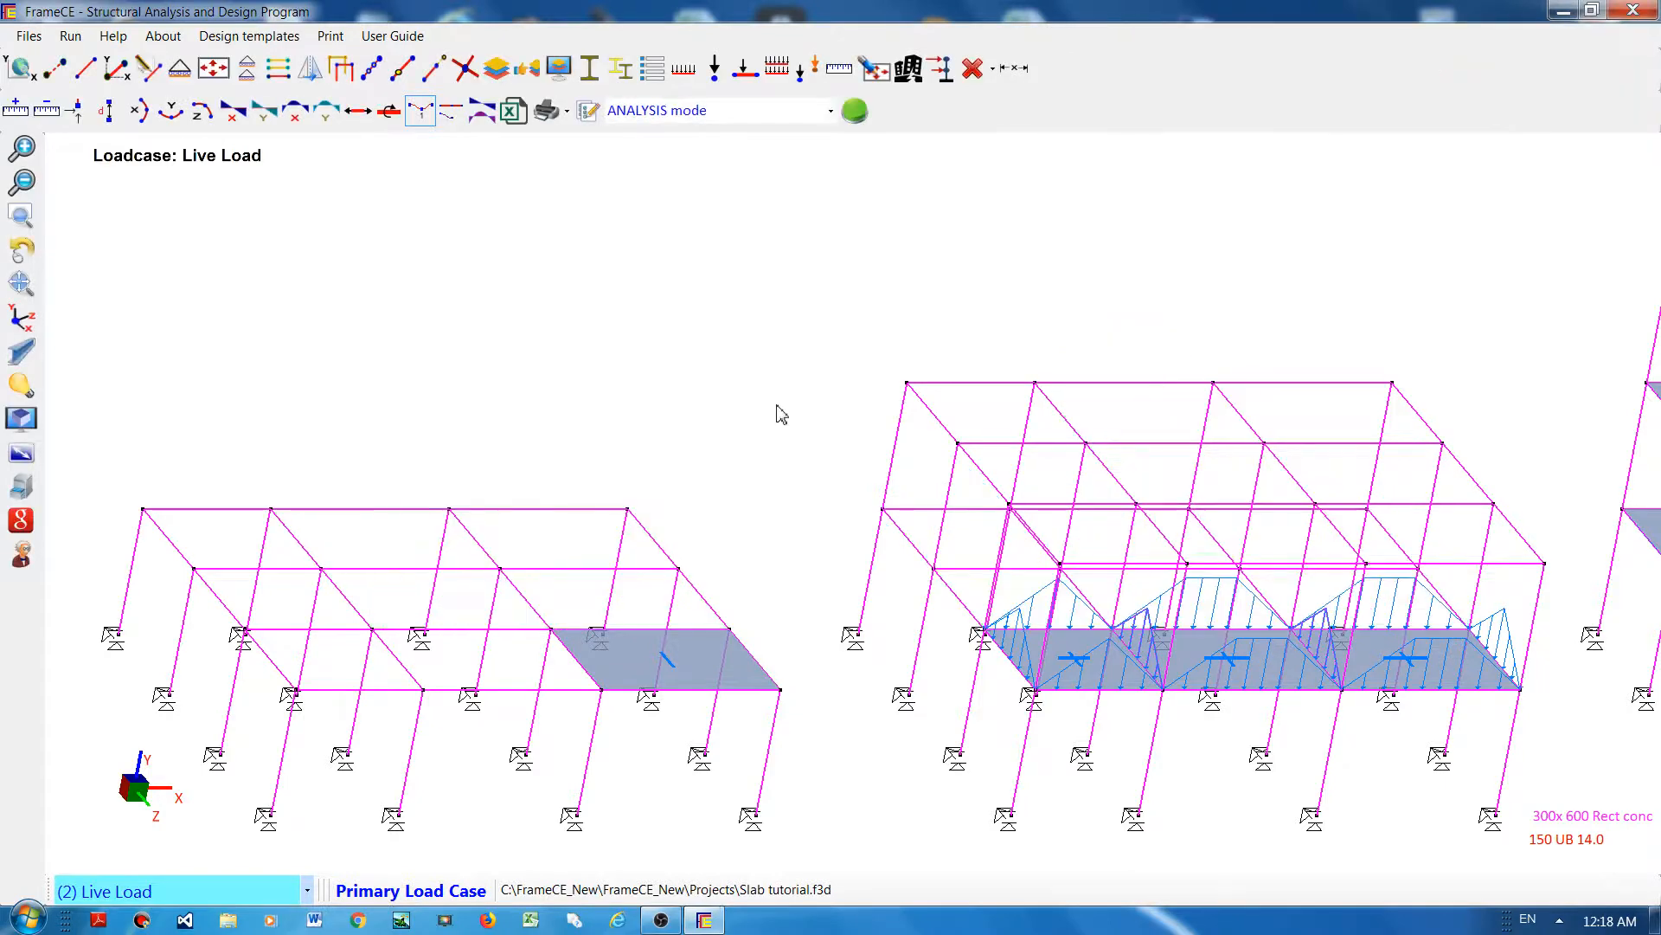
scroll(773, 403, down, 2)
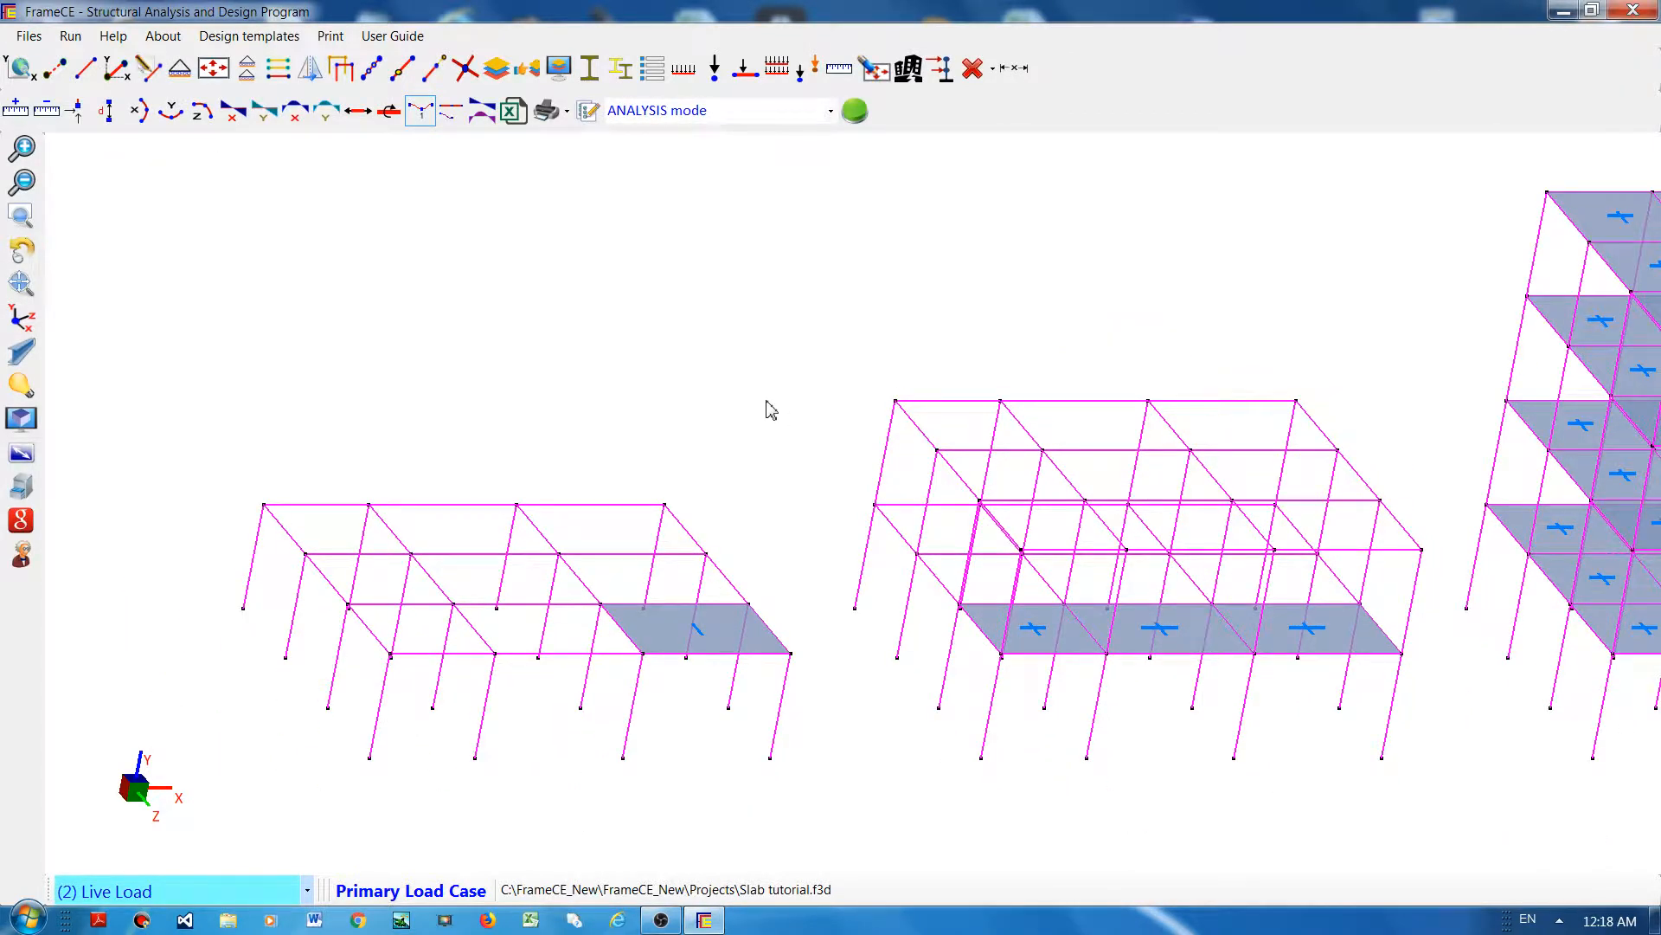
scroll(770, 394, down, 1)
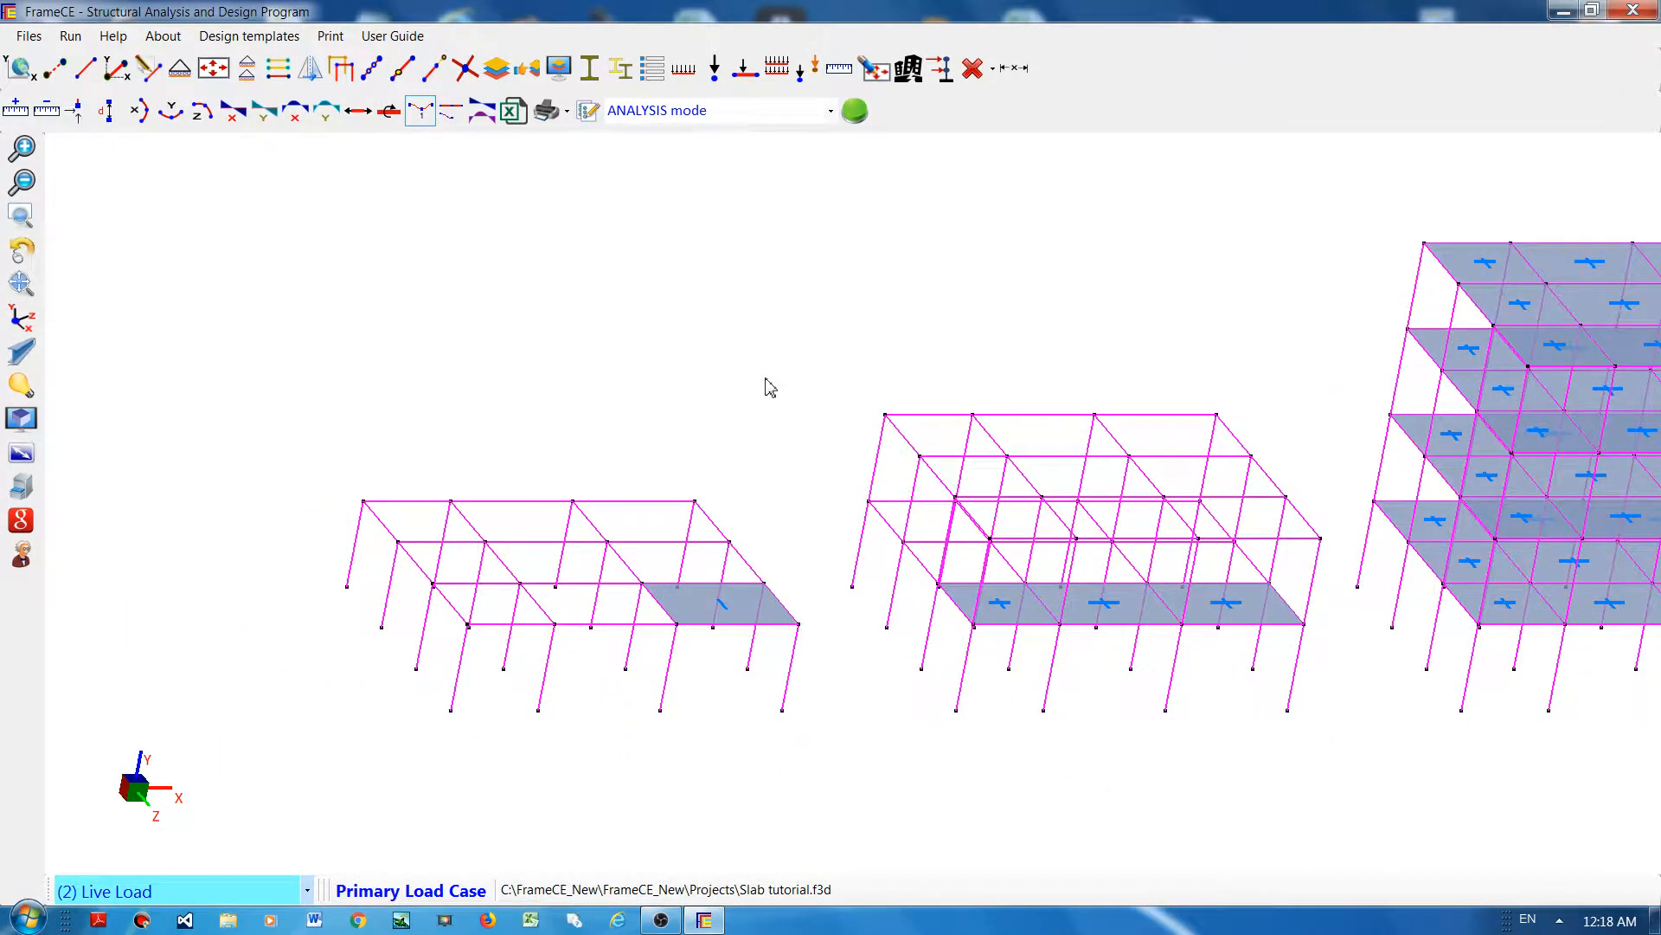